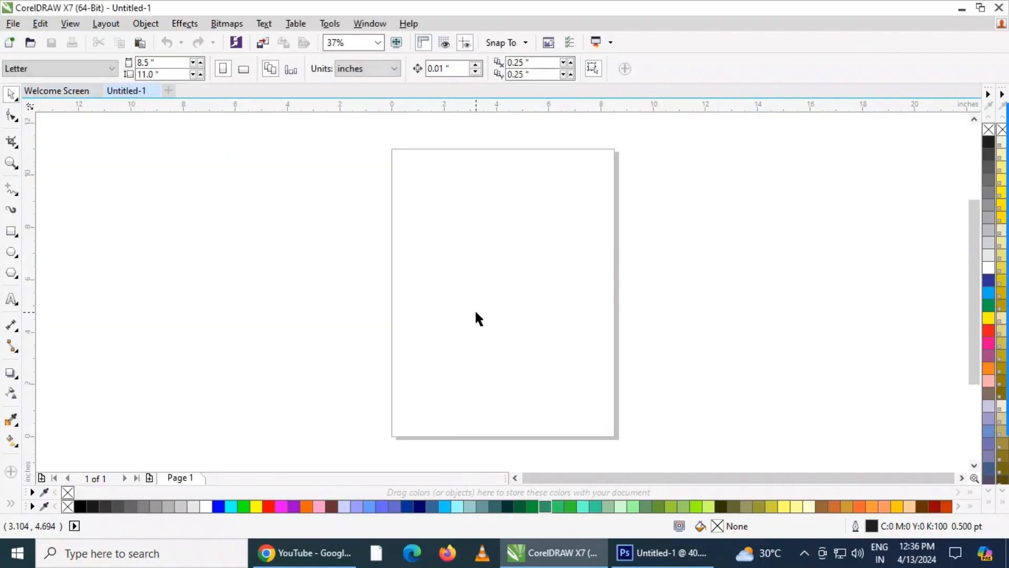
left_click(377, 64)
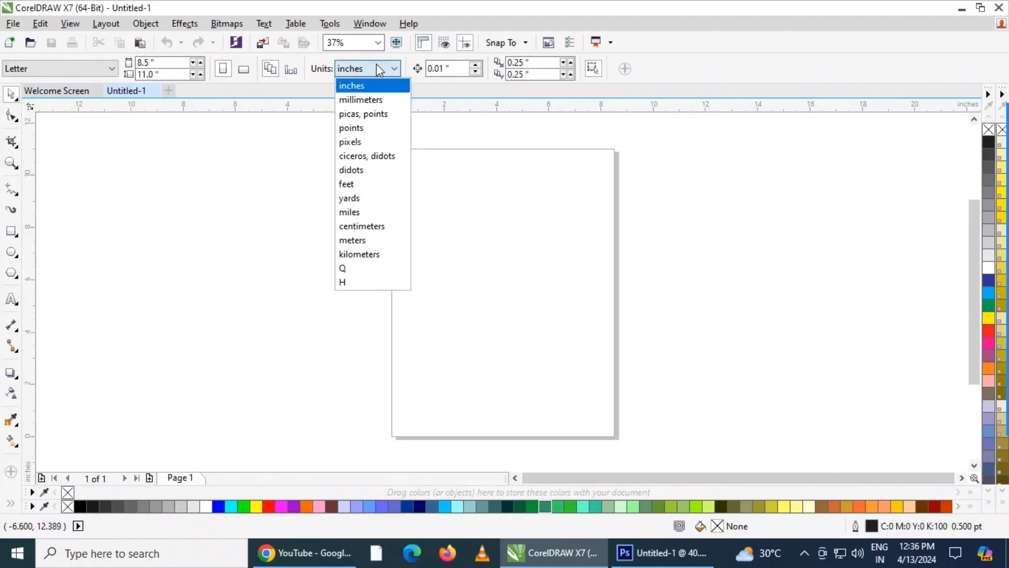
left_click(377, 101)
left_click(188, 63)
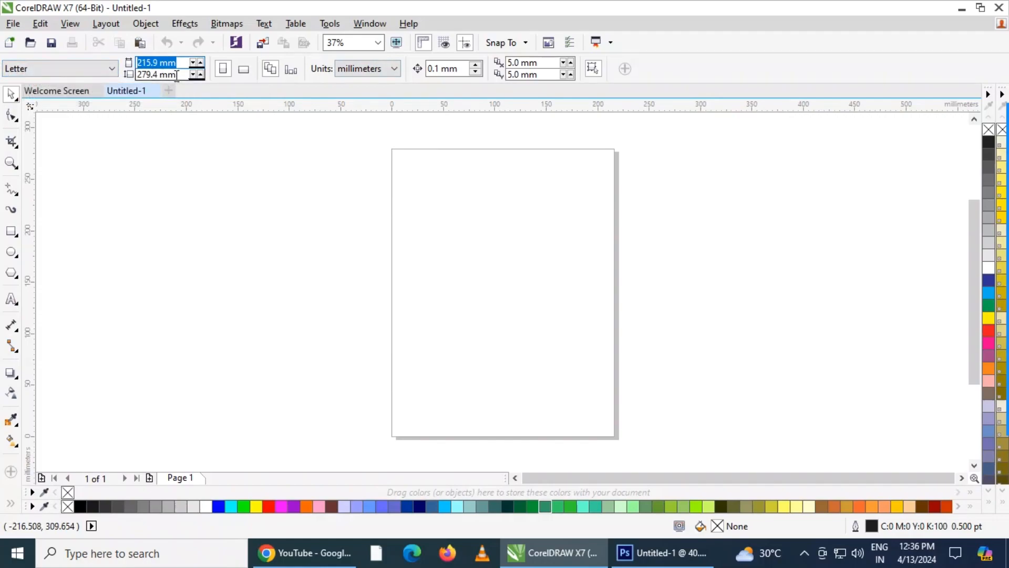
type("200")
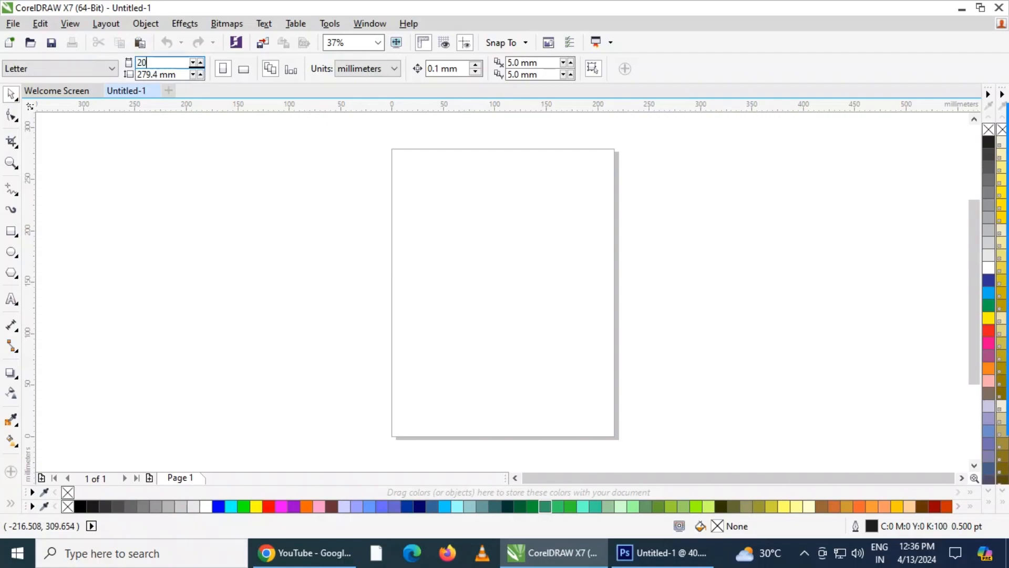
key("Return")
Set the document units to inches and the page size to 4 × 4 inches
left_click(370, 68)
left_click(371, 86)
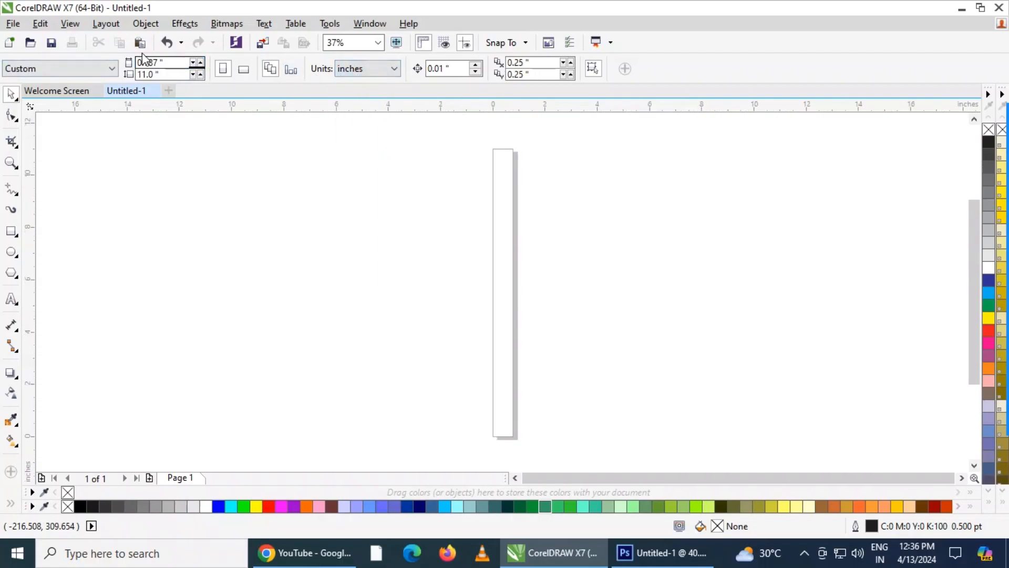
left_click(178, 62)
key("Return")
Draw a rectangle, size it to 4 × 4 inches and centre it on the page
left_click(12, 231)
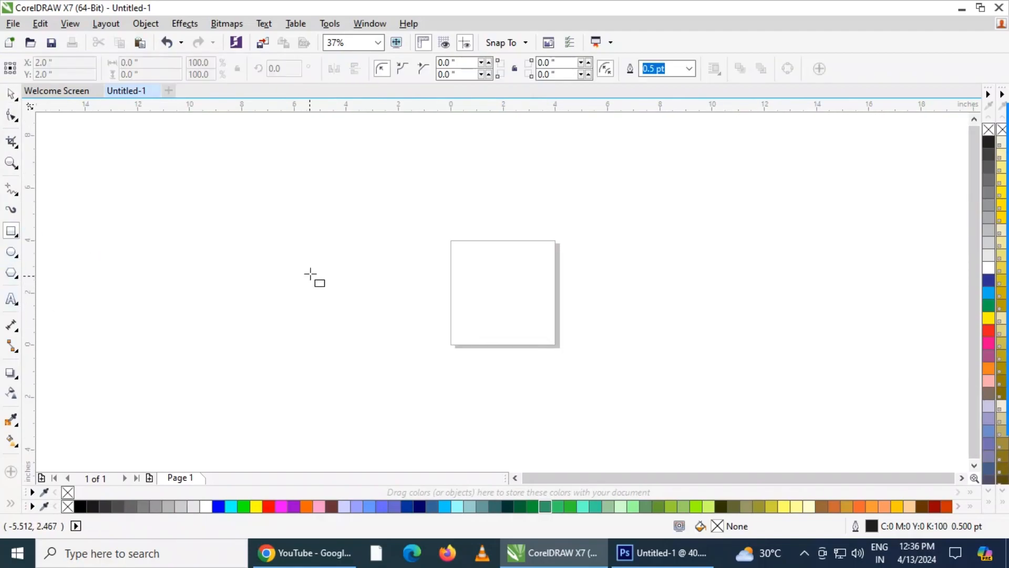
left_click_drag(289, 247, 369, 354)
left_click(149, 62)
type("44")
key("Return")
key("p")
key("shift+F2")
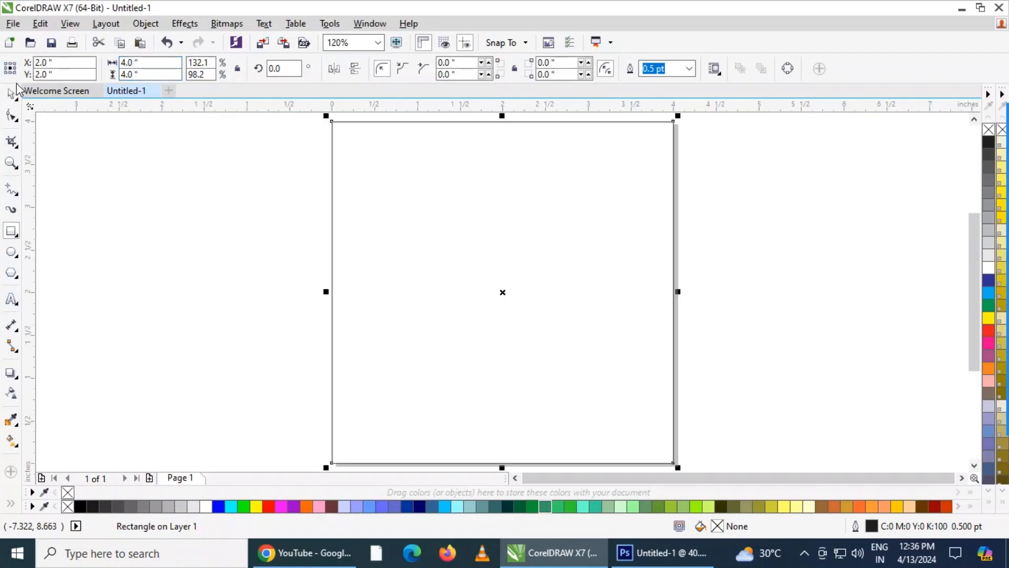
left_click(10, 96)
left_click(157, 220)
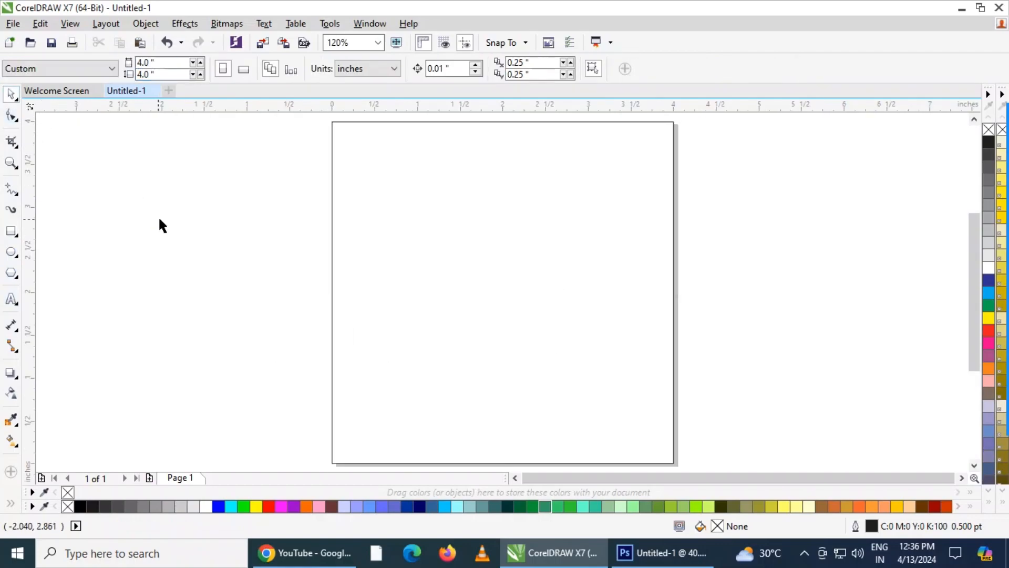
Make a 2 × 4 inch copy of the square covering the left half of the page
left_click(612, 249)
left_click_drag(677, 291, 502, 292)
left_click(752, 306)
Fill the left half rectangle with orange (#FF6600) and remove its outline
left_click(369, 289)
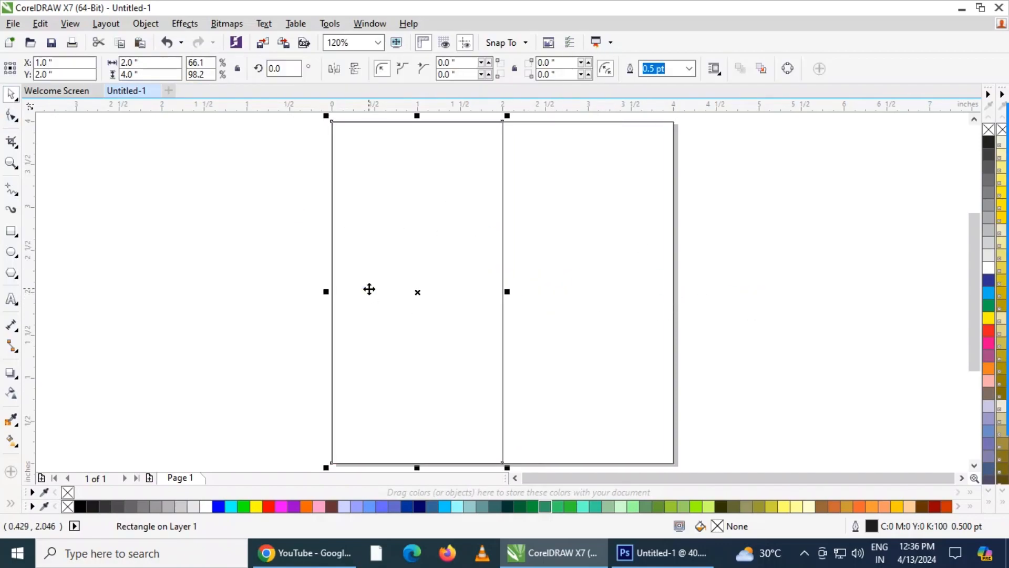
left_click(310, 505)
left_click(227, 388)
left_click(464, 247)
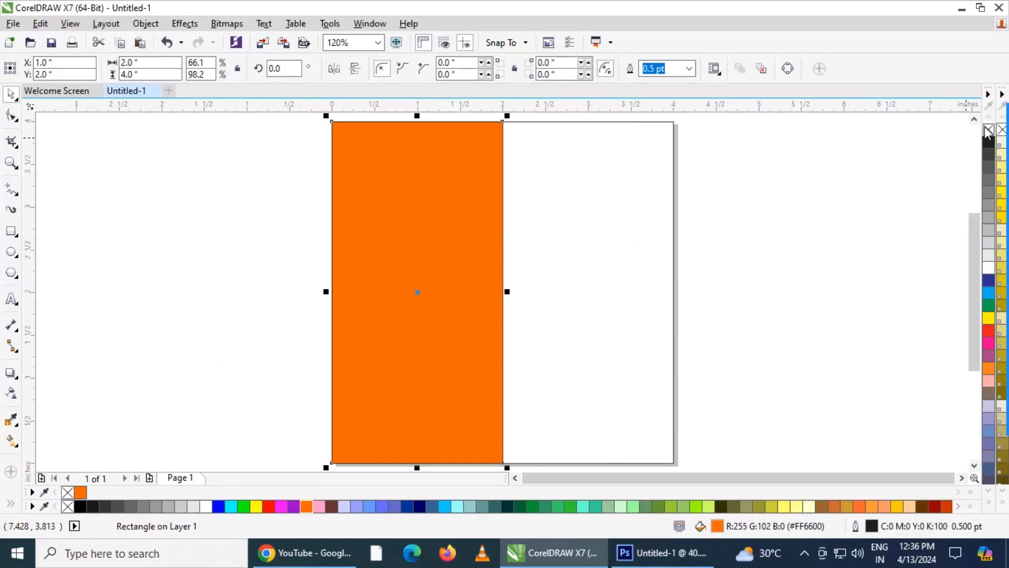
left_click(791, 295)
left_click(273, 299)
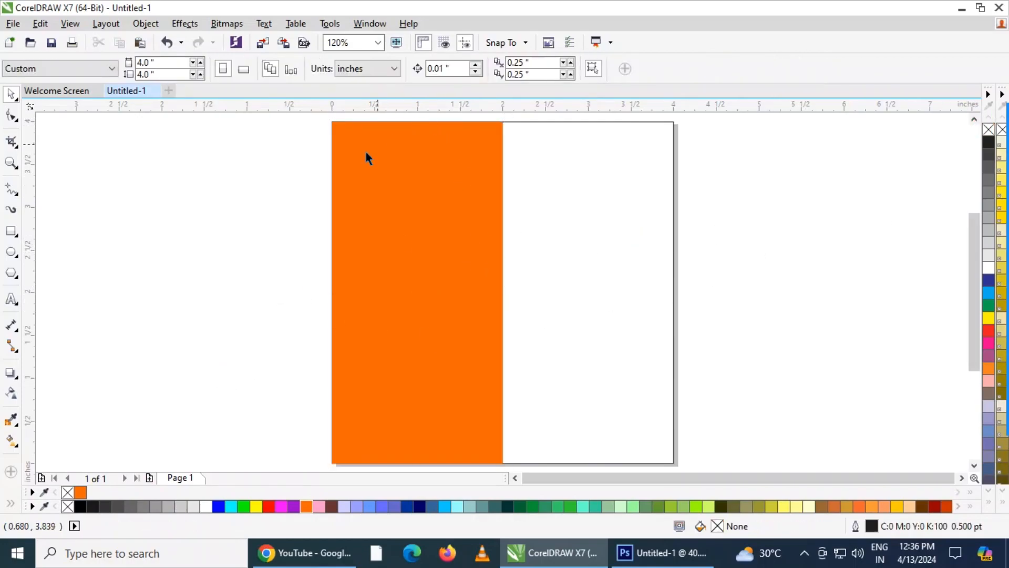
Draw a circle about 0.056 inch wide in the orange panel's upper-left corner, filled white without an outline
left_click(11, 251)
scroll(347, 122, "up", 4)
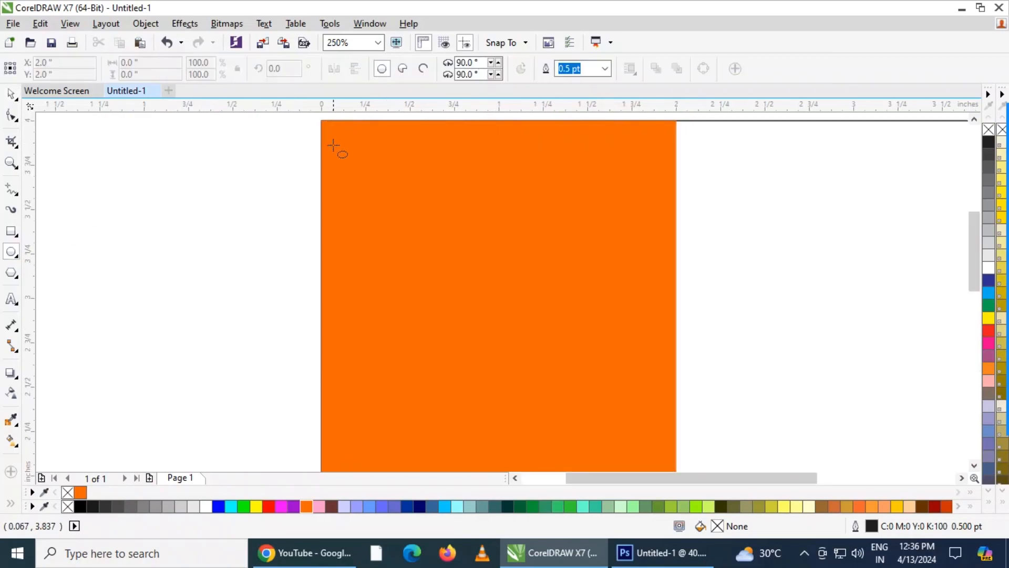
left_click_drag(317, 149, 335, 163)
left_click(12, 95)
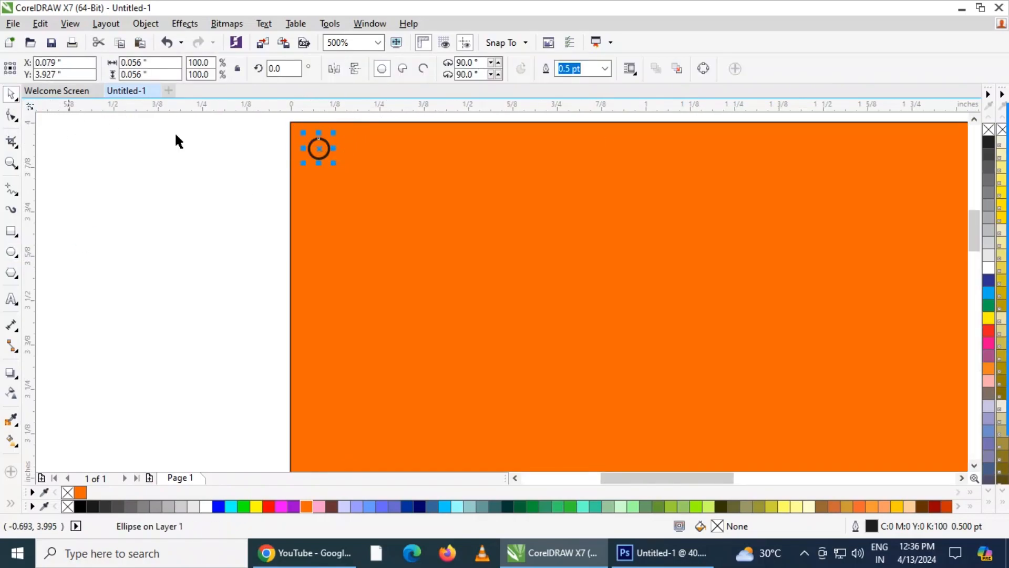
left_click(988, 267)
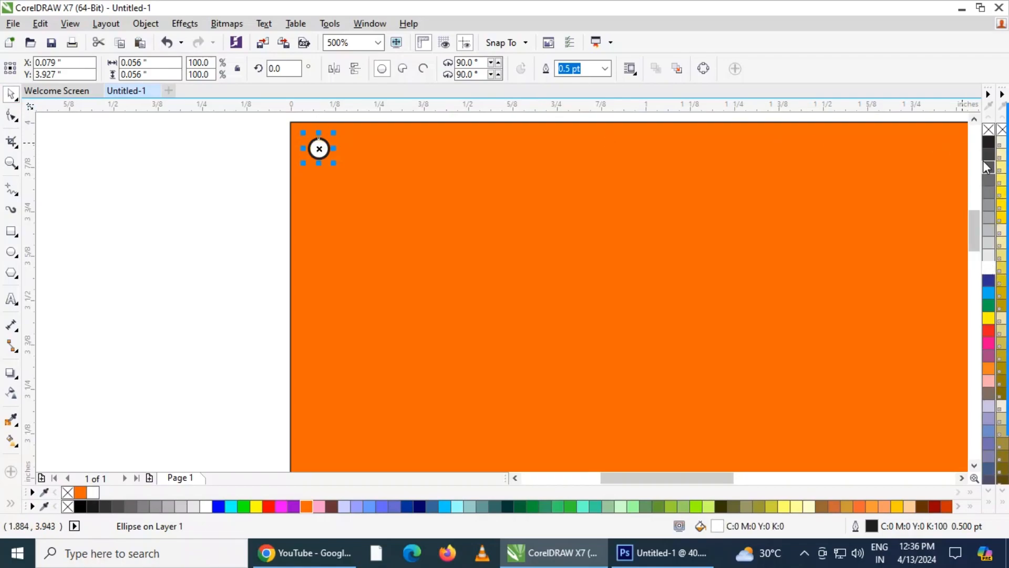
right_click(988, 130)
left_click(288, 218)
Copy the white dot horizontally and repeat the copy to form an evenly spaced row of 12 across the orange panel
left_click_drag(325, 153, 377, 152)
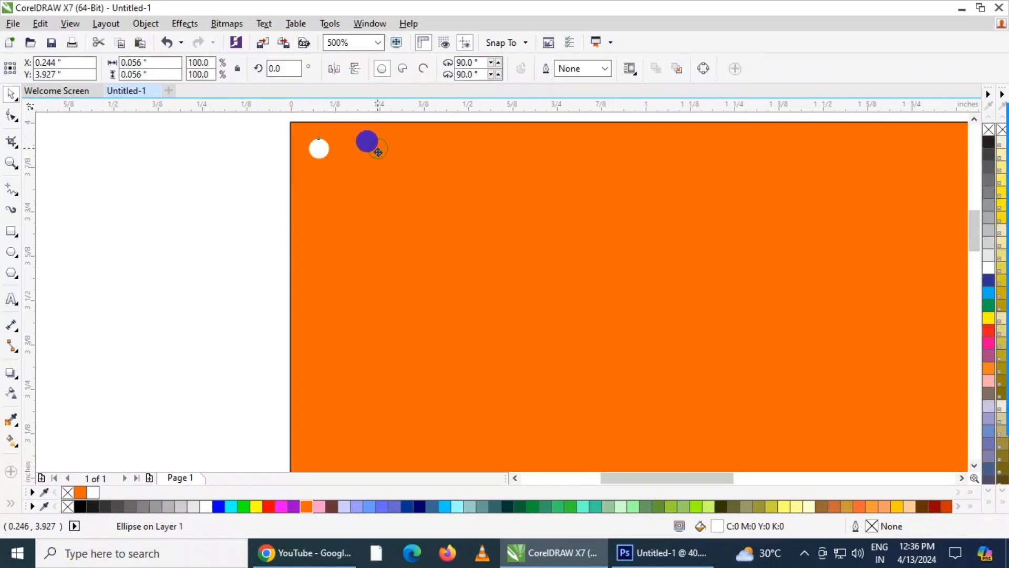
key("ctrl+r")
key("ctrl+r")
key("ctrl+r")
key("ctrl+r")
key("ctrl+r")
key("ctrl+r")
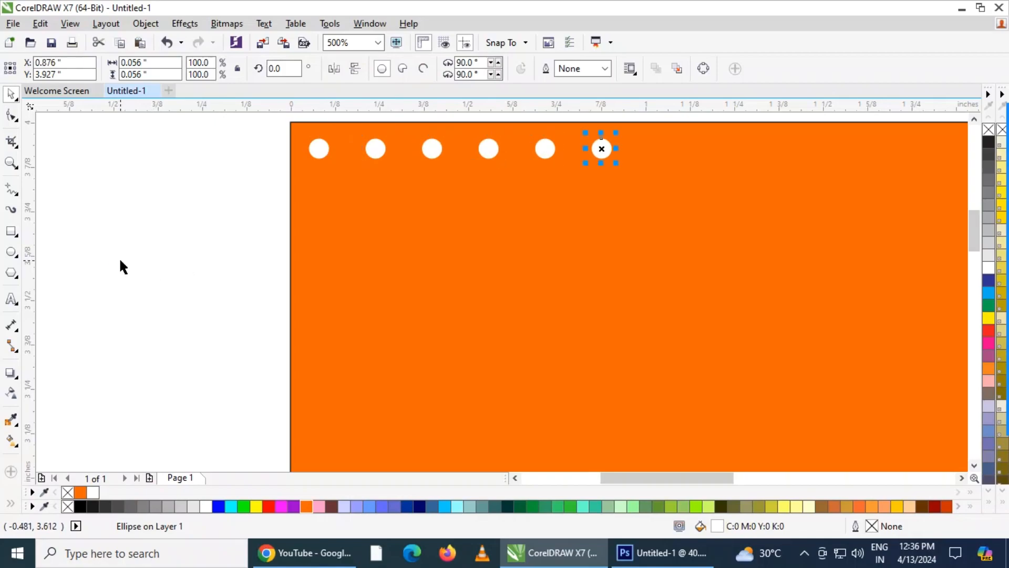
scroll(443, 266, "right", 1)
scroll(442, 266, "down", 5)
scroll(365, 268, "up", 4)
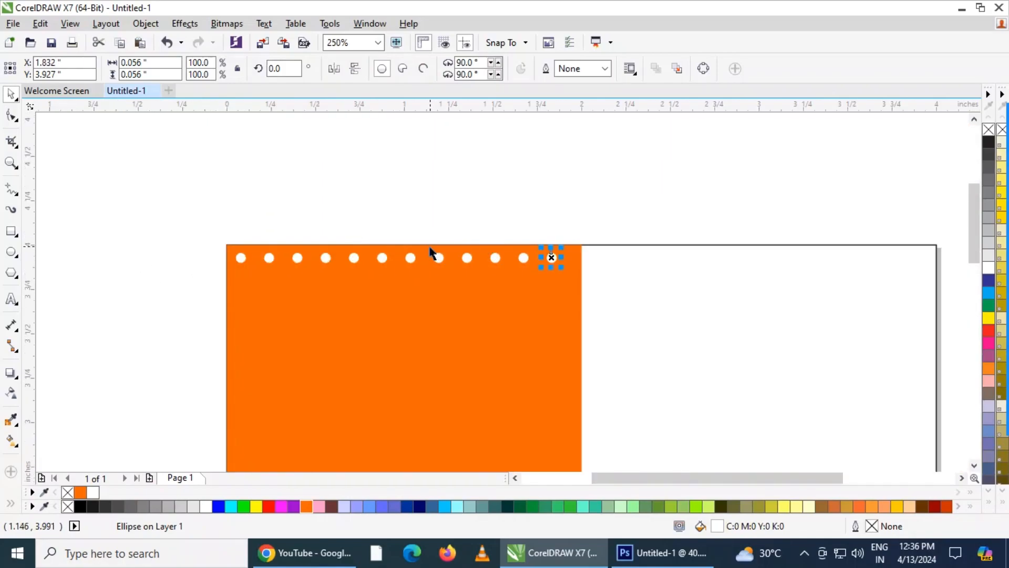
Select the whole row of dots and nudge it slightly right on the orange panel
left_click(200, 220)
left_click_drag(178, 216, 589, 314)
key("Right")
key("Right")
Copy the dot row downward at 0.125 inch spacing and repeat the copy until there are 12 rows
left_click_drag(403, 252, 401, 280)
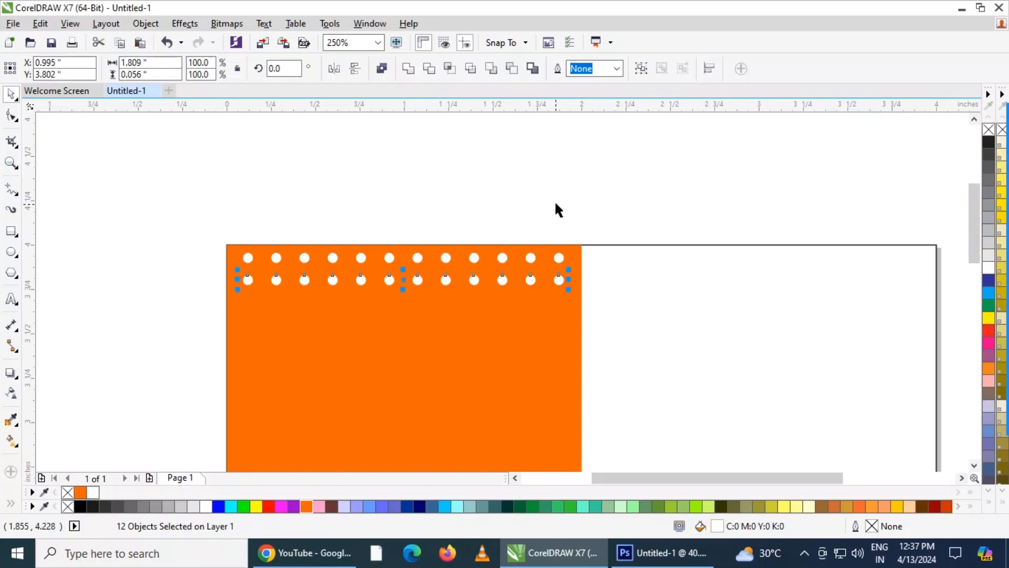
key("ctrl+d")
key("ctrl+d")
key("ctrl+d")
key("ctrl+d")
key("ctrl+d")
scroll(499, 203, "down", 2)
key("ctrl+d")
key("ctrl+d")
key("ctrl+d")
key("ctrl+d")
key("ctrl+d")
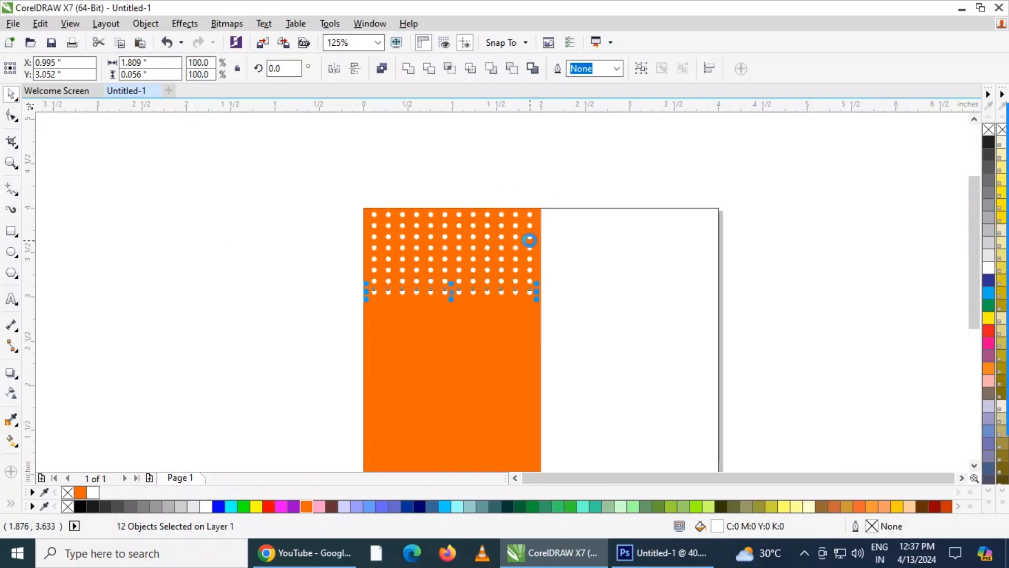
Select all 144 white dots and group them
left_click_drag(289, 185, 540, 344)
scroll(500, 312, "up", 2)
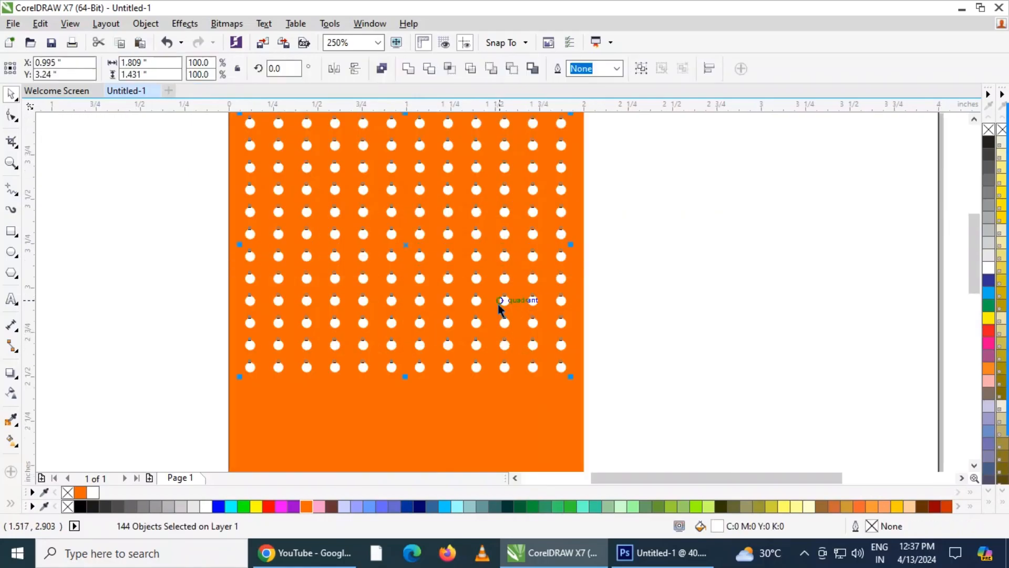
key("ctrl+g")
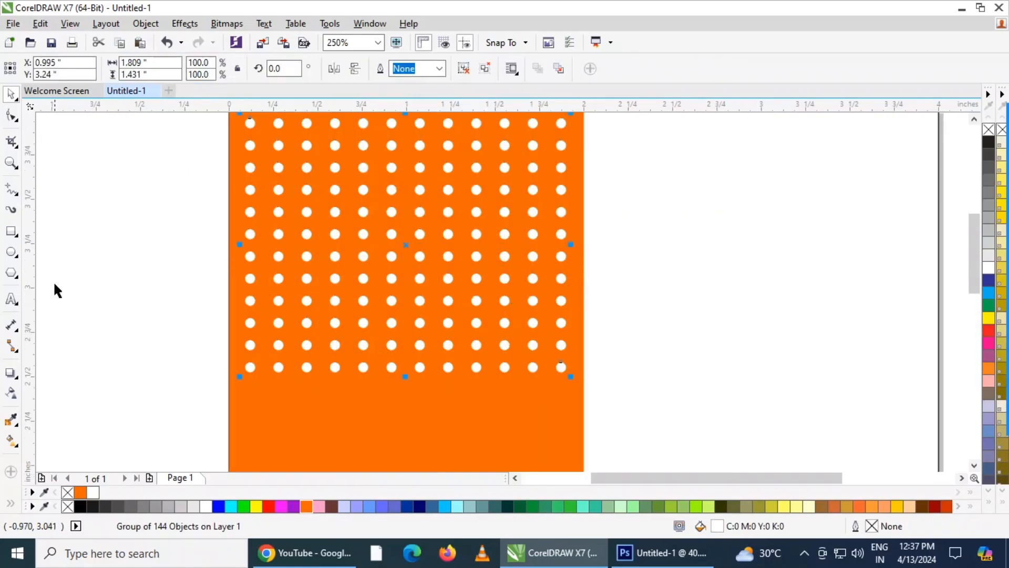
Apply a linear transparency to the dot group so it fades out downward, ending just above the lowest rows
left_click(12, 393)
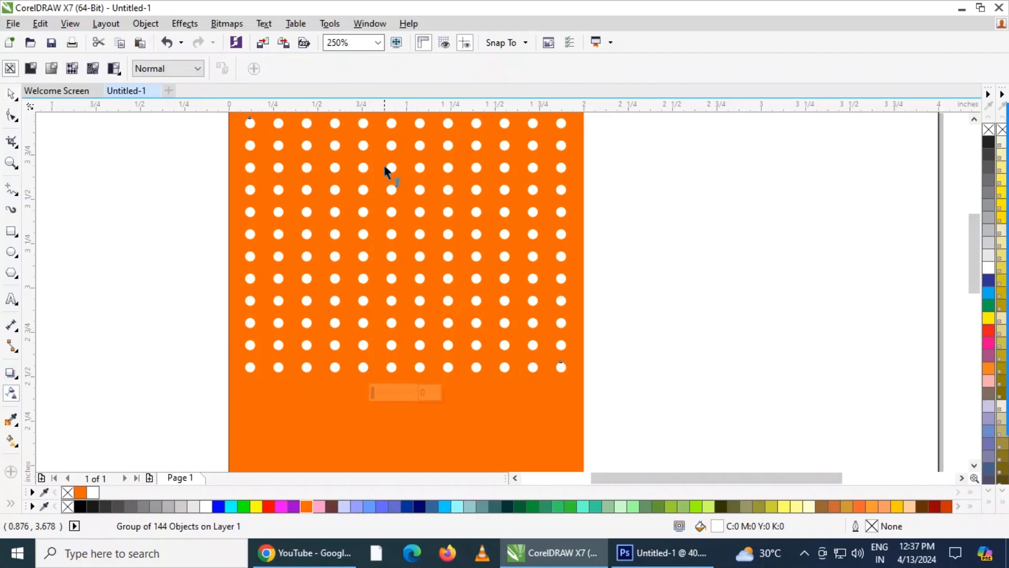
left_click_drag(384, 164, 396, 368)
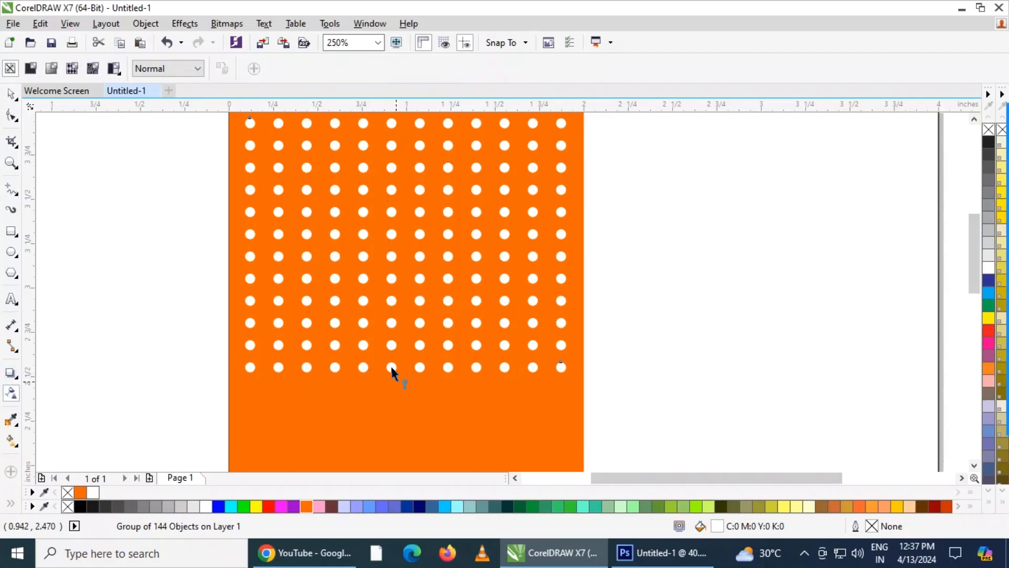
key("ctrl+shift+z")
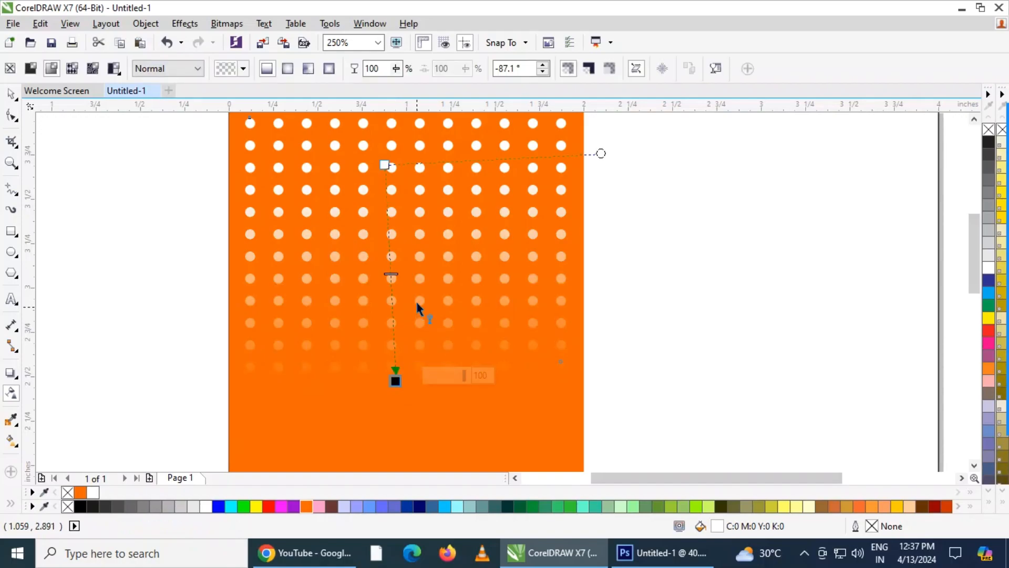
left_click(392, 140)
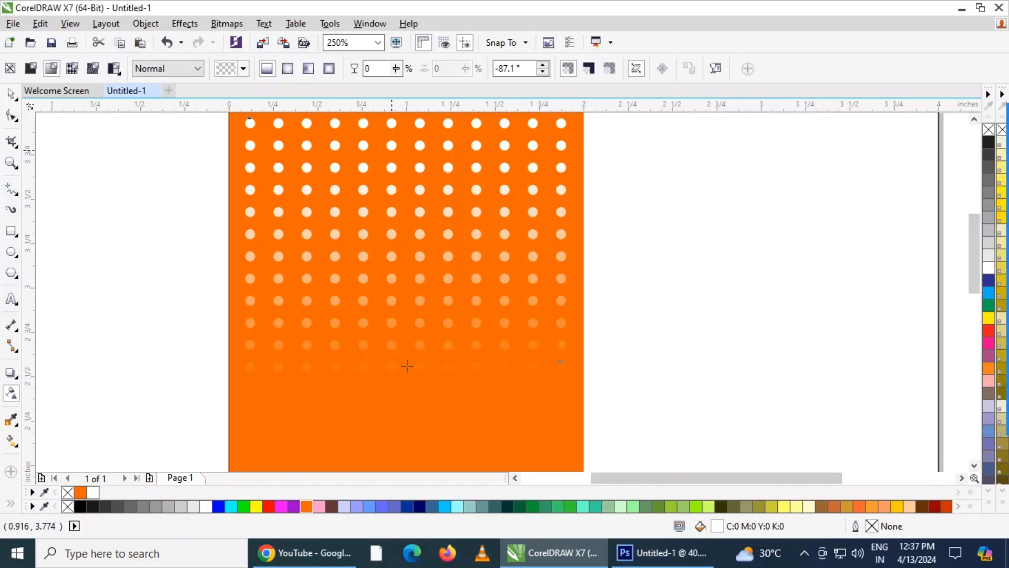
left_click_drag(401, 376, 396, 334)
key("space")
left_click(117, 205)
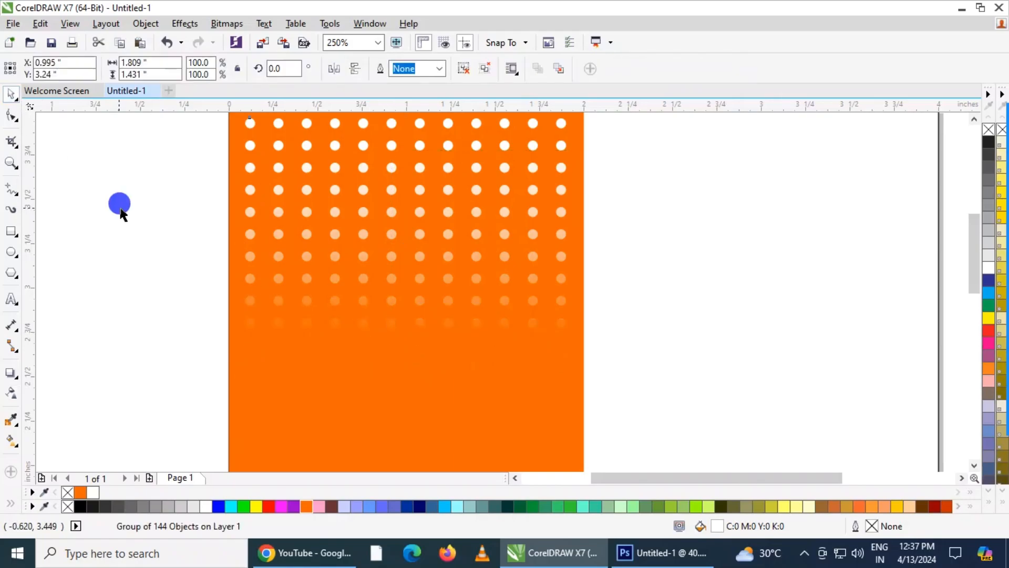
scroll(435, 242, "down", 2)
scroll(462, 341, "down", 2)
scroll(459, 359, "up", 2)
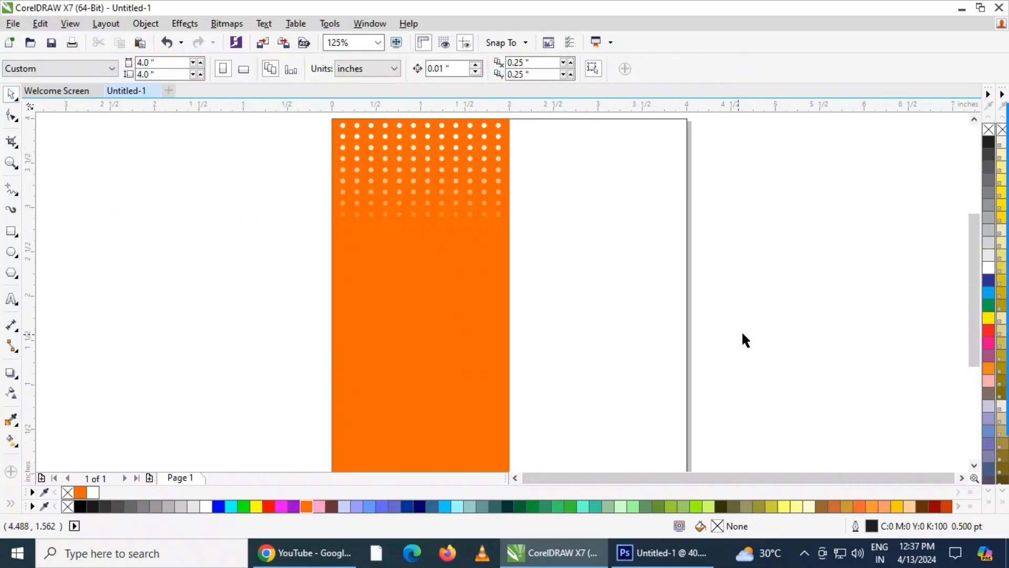
Import the headphones image from its folder and scale it down to about 2.13 inches over the orange panel's lower part
left_click(962, 10)
left_click(565, 551)
left_click_drag(565, 551, 529, 358)
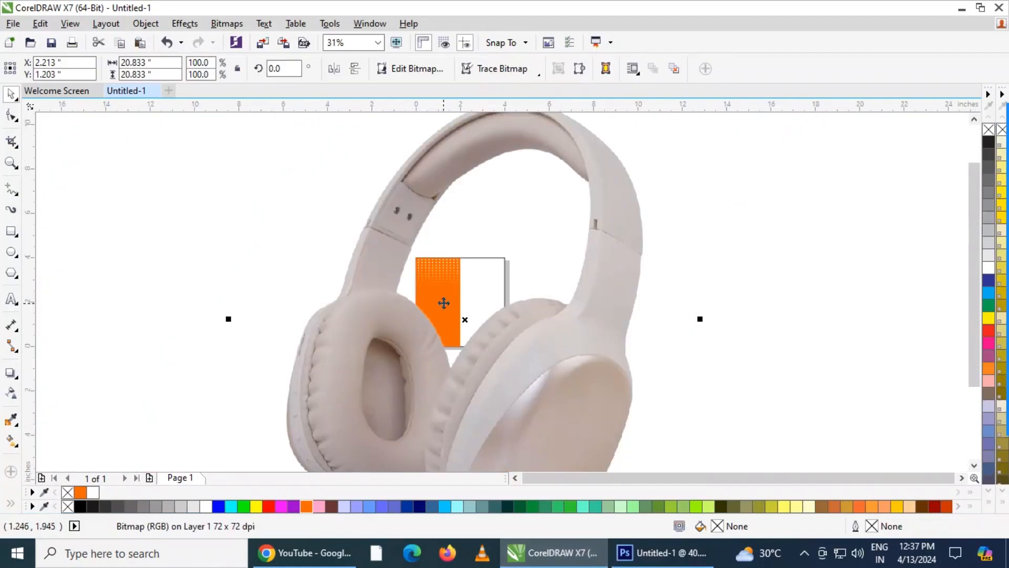
scroll(508, 366, "down", 2)
left_click_drag(608, 453, 408, 352)
scroll(490, 341, "up", 4)
scroll(490, 341, "up", 3)
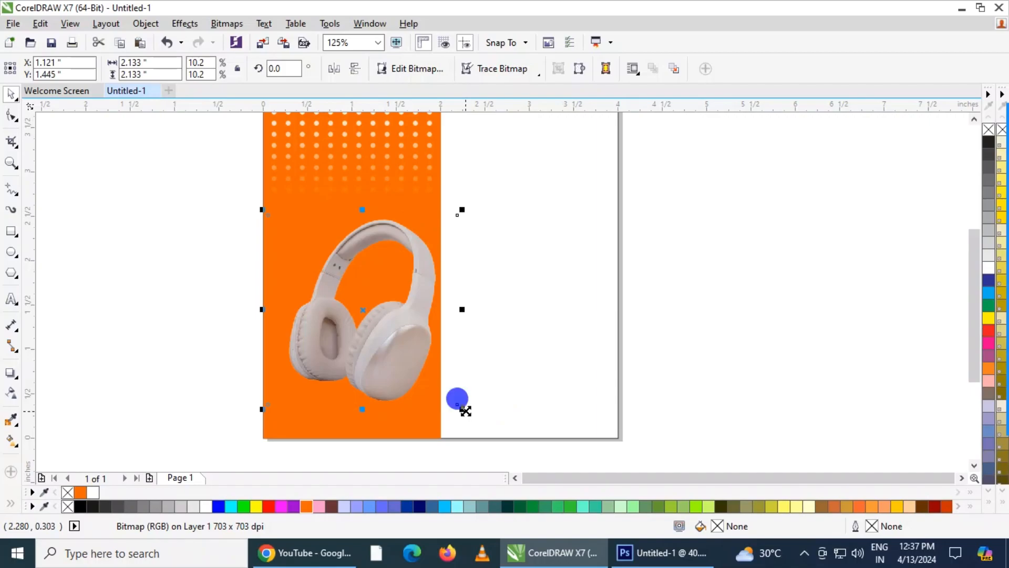
Mirror the headphones image horizontally and fit it at about 1.88 inches wide below the dots on the orange panel
left_click_drag(465, 410, 439, 405)
left_click(334, 68)
left_click(660, 315)
left_click(408, 339)
left_click_drag(436, 383, 452, 398)
left_click_drag(402, 347, 393, 333)
left_click(383, 399)
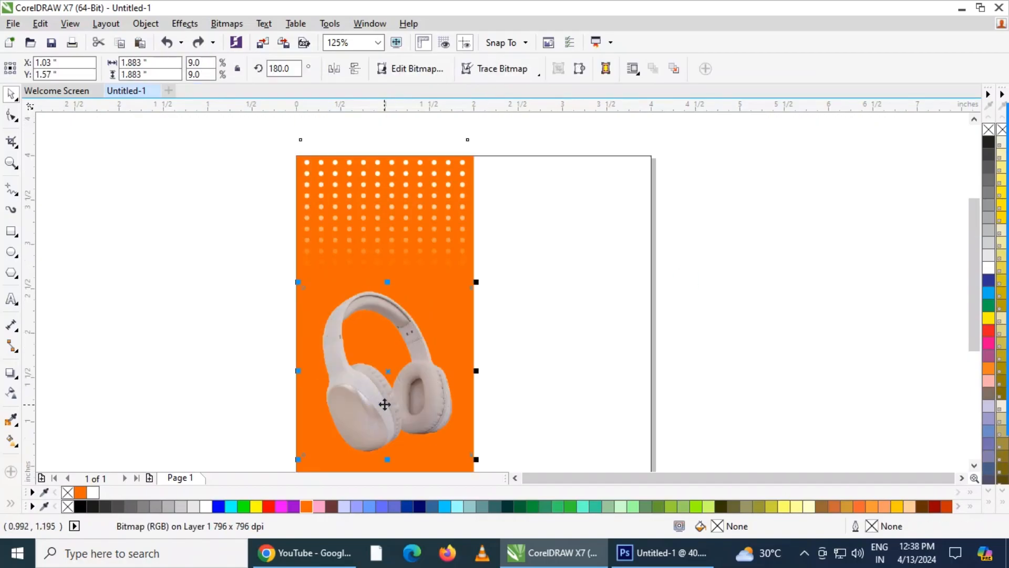
PowerClip the headphones image inside the orange rectangle
scroll(383, 398, "down", 2)
left_click(548, 300)
left_click(396, 332)
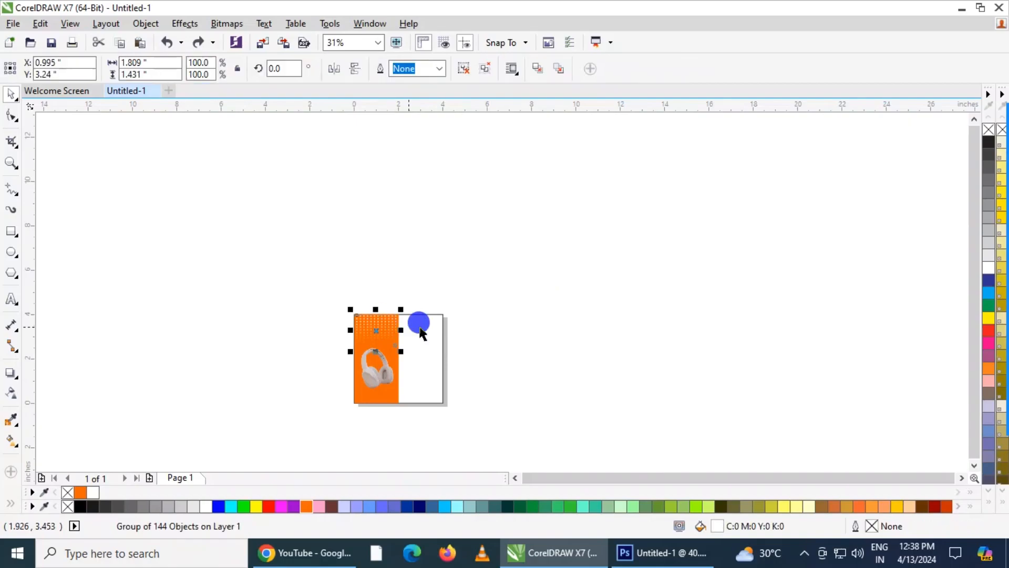
scroll(412, 397, "up", 2)
left_click(259, 363)
right_click(258, 366)
left_click(311, 130)
left_click(186, 420)
left_click(545, 362)
scroll(539, 352, "down", 1)
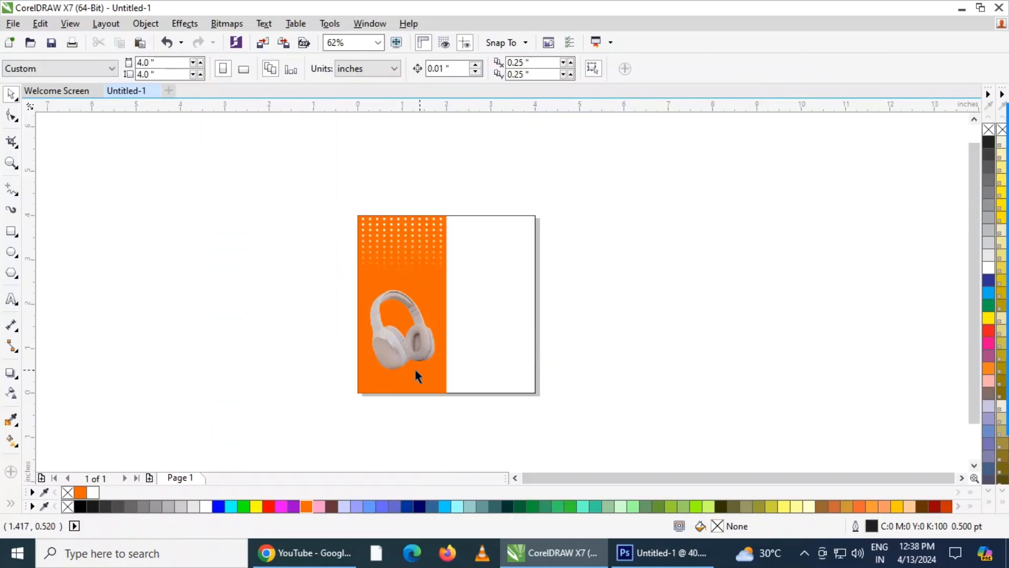
Edit the PowerClip contents, enlarge the headphones slightly and finish editing
scroll(419, 373, "up", 1)
double_click(394, 341)
left_click_drag(477, 373, 492, 388)
left_click(394, 420)
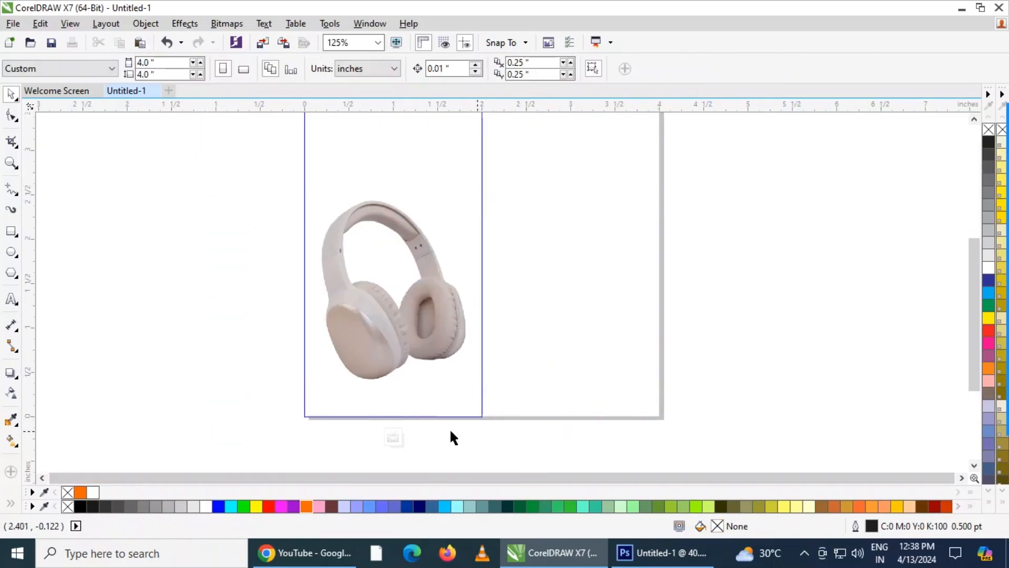
left_click(393, 437)
scroll(348, 285, "down", 2)
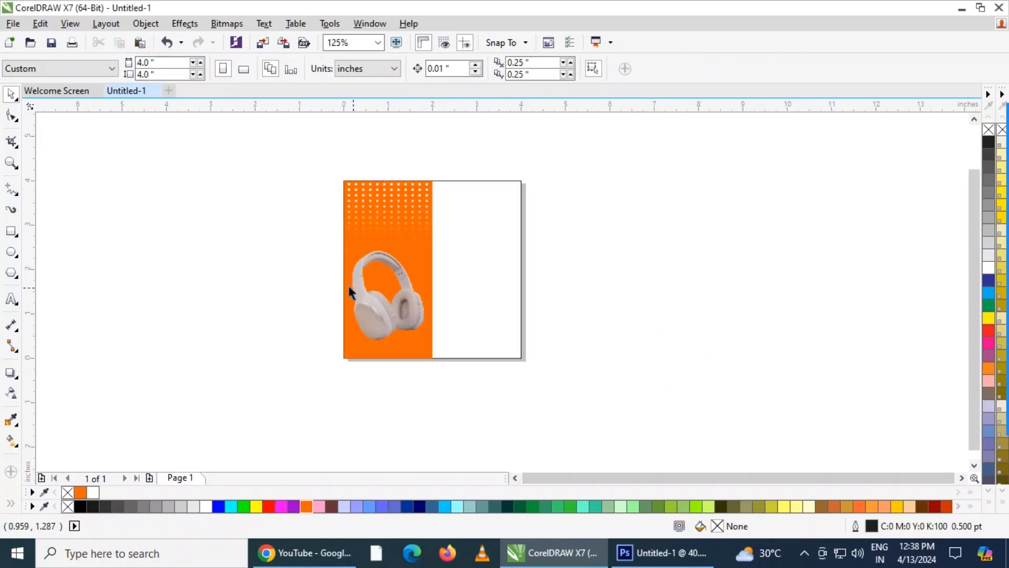
scroll(390, 273, "up", 2)
scroll(378, 278, "down", 2)
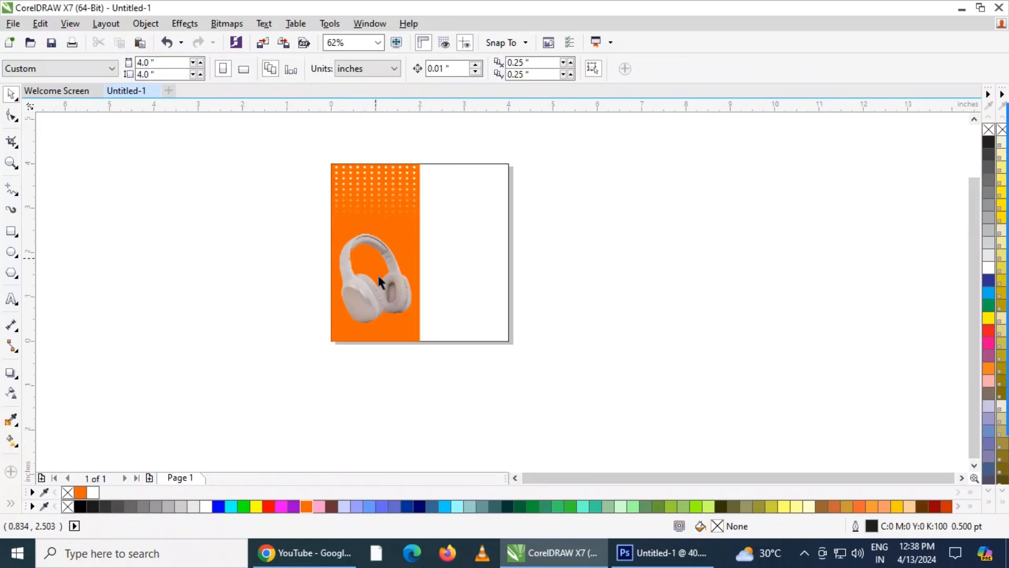
scroll(387, 331, "up", 3)
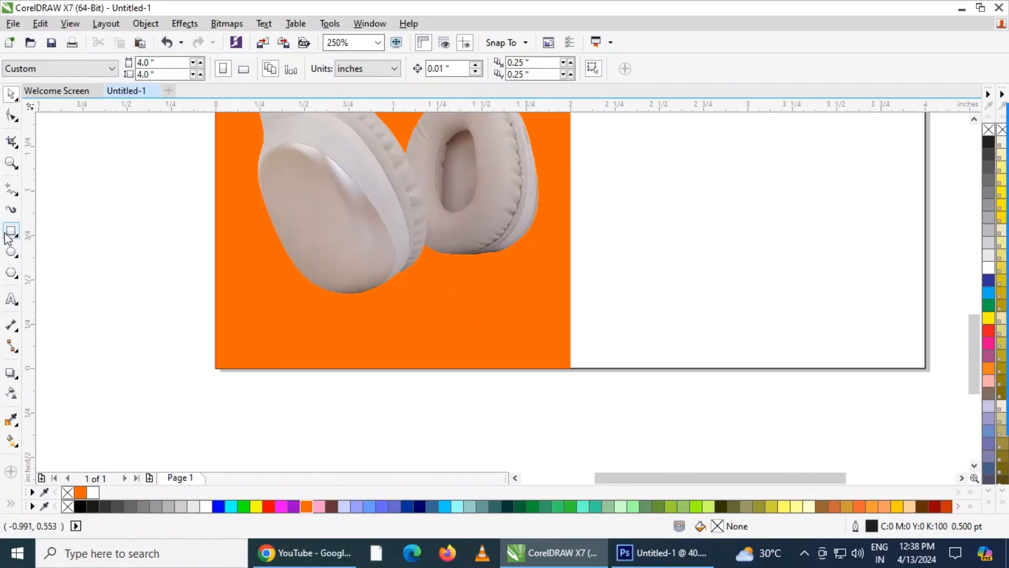
Draw a white-outlined rectangle about 1.25 by 0.28 inches below the headphones, centred horizontally on the orange panel
left_click(8, 233)
left_click_drag(274, 307, 496, 355)
left_click(11, 95)
left_click(514, 255, "shift")
key("c")
key("Escape")
key("Tab")
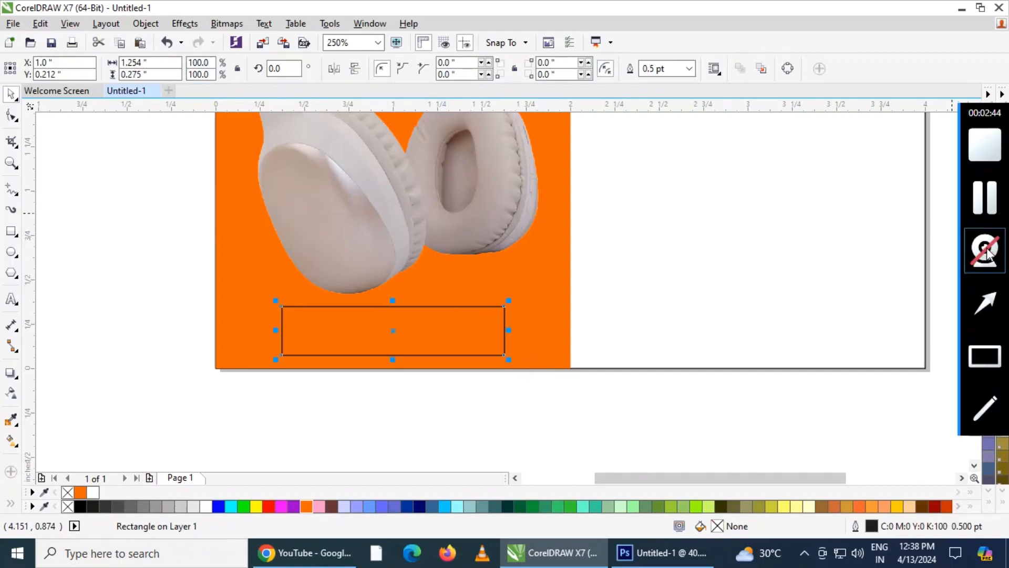
right_click(206, 506)
left_click(352, 421)
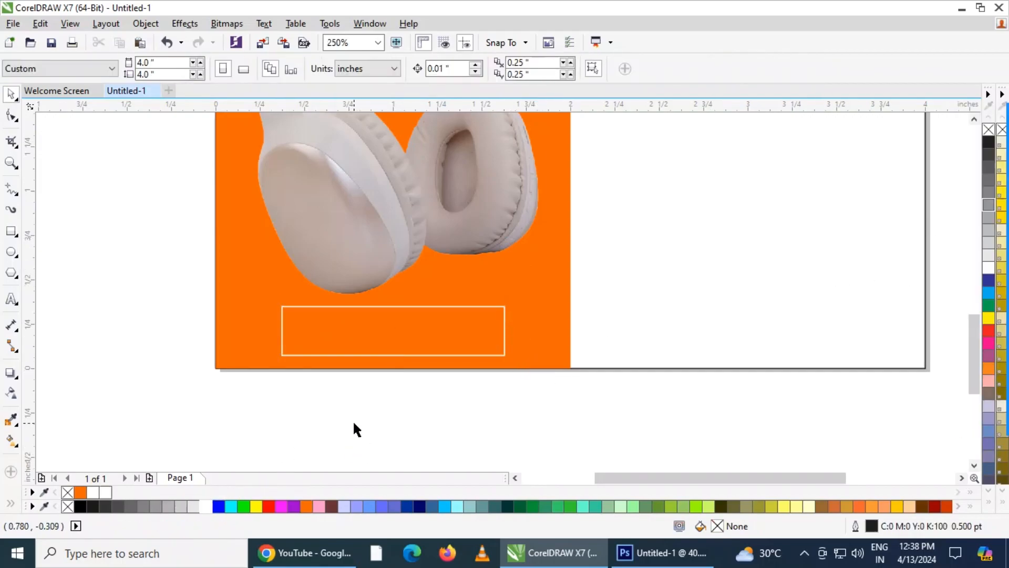
Add the text EXPLORE MORE at 15 pt over the white-outlined rectangle
scroll(352, 383, "up", 2)
left_click(10, 297)
left_click(234, 275)
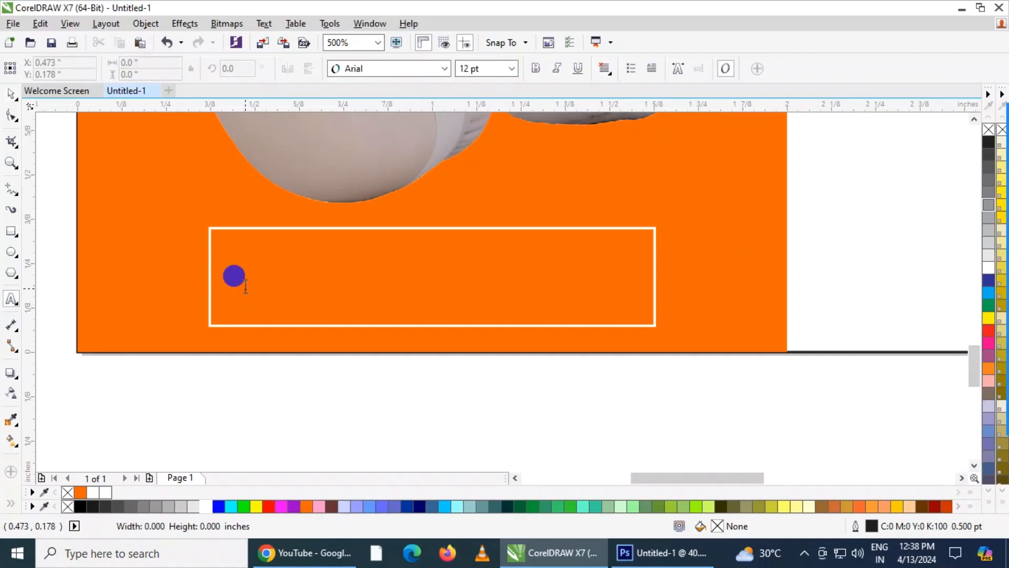
left_click(484, 68)
type("1")
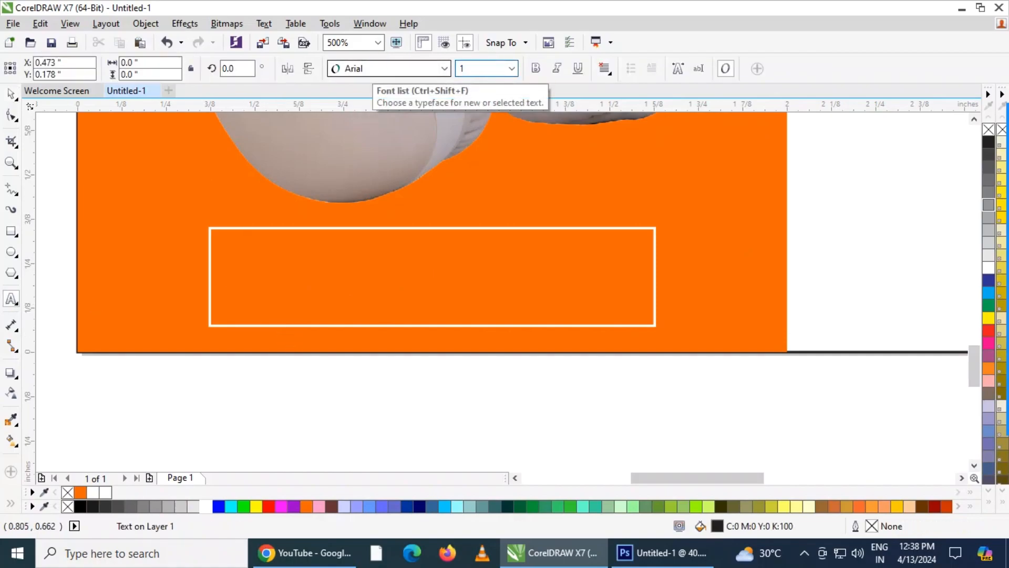
type("5")
key("Return")
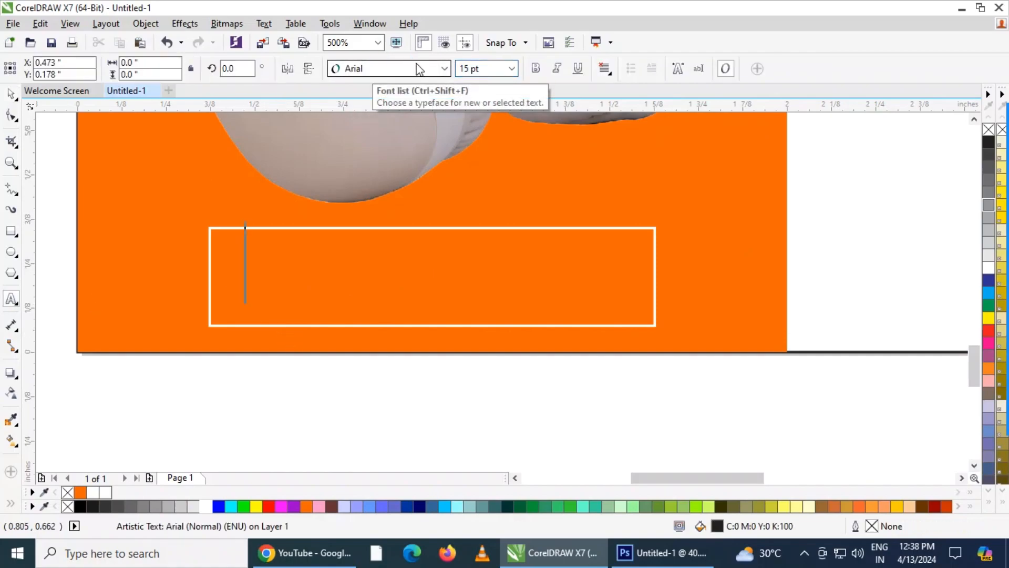
type("EX")
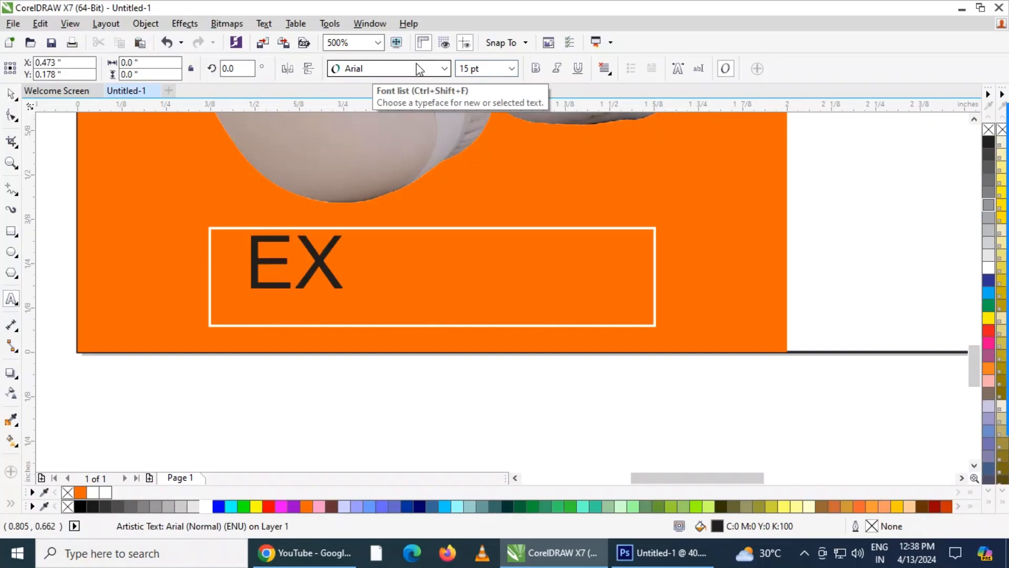
type("PLORE HER")
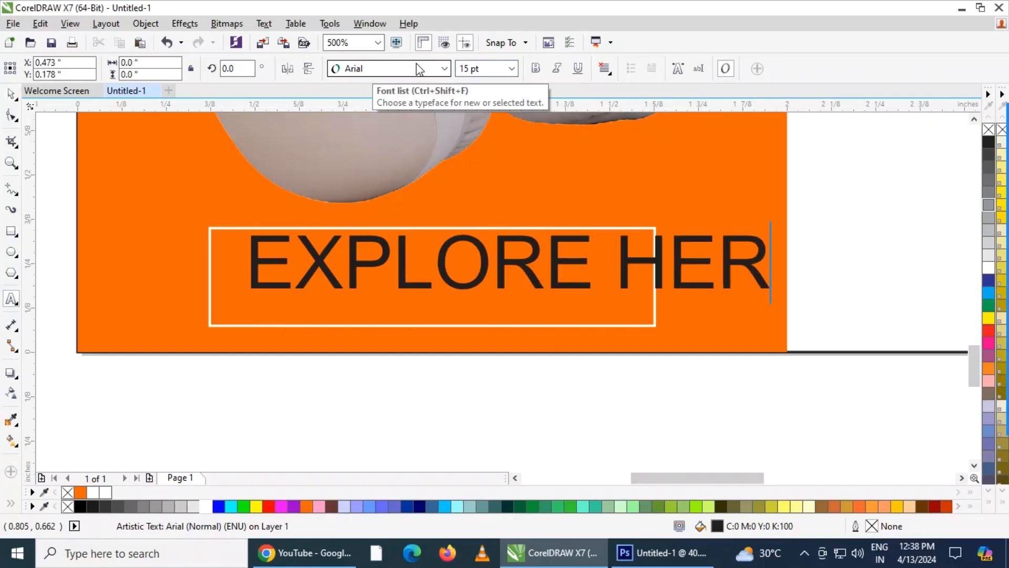
type("A")
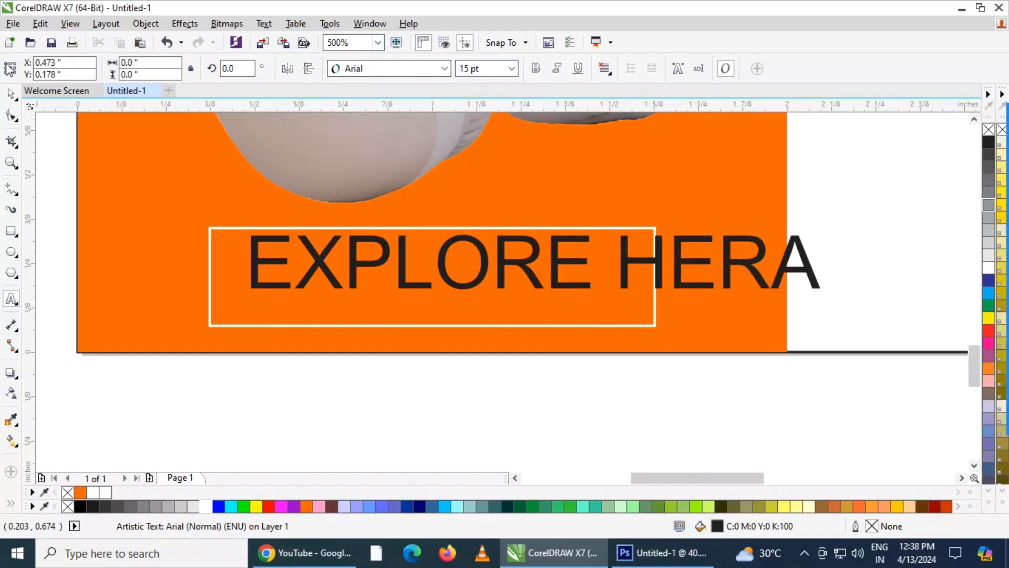
double_click(825, 245)
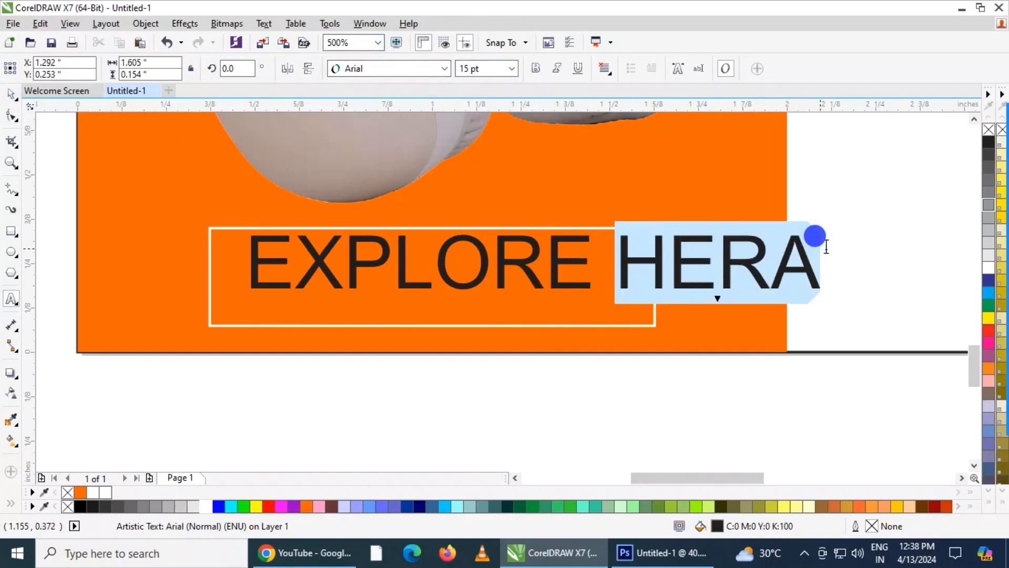
type("MOR")
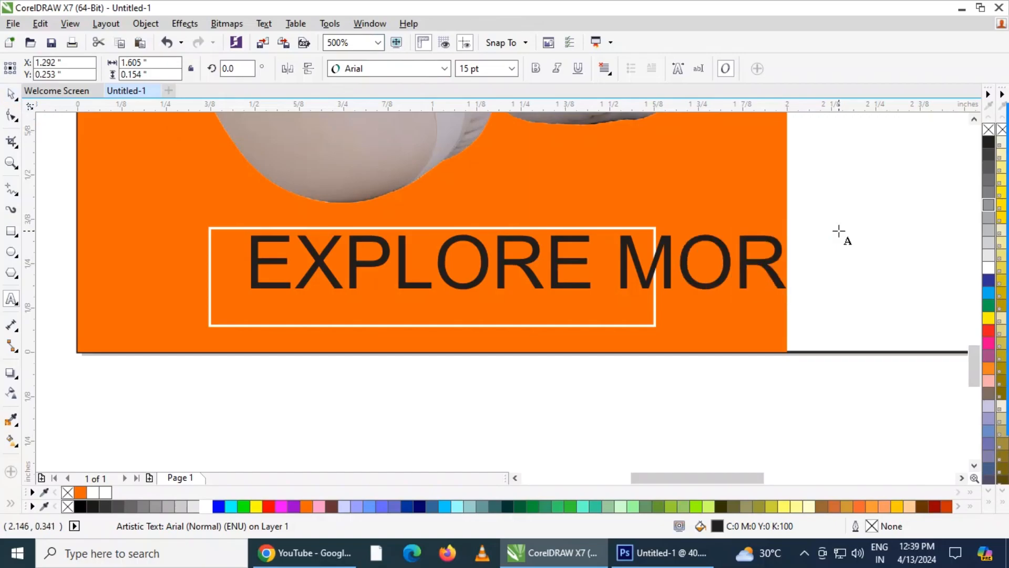
type("E")
Scale the EXPLORE MORE text to about 9.8 pt and centre it inside the white-outlined rectangle
left_click(10, 94)
left_click_drag(836, 294, 628, 305)
left_click(648, 324, "shift")
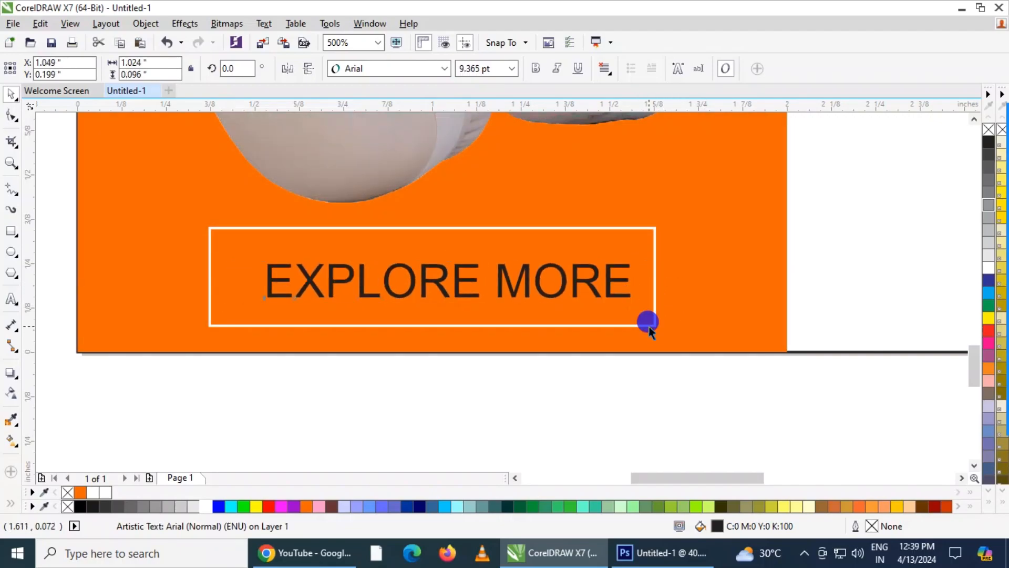
key("e")
key("c")
left_click(648, 373)
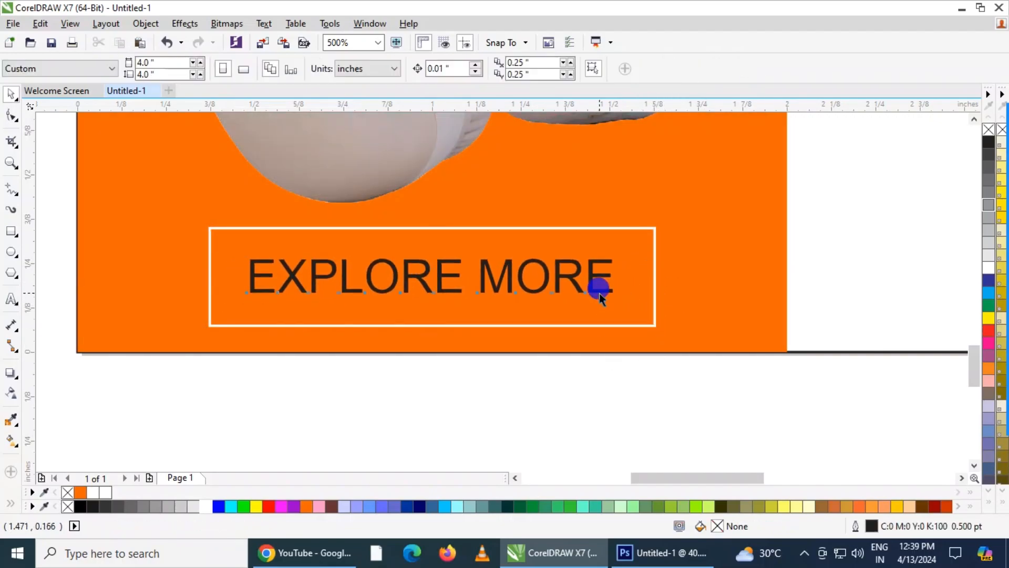
left_click(599, 292)
left_click_drag(625, 308, 627, 300)
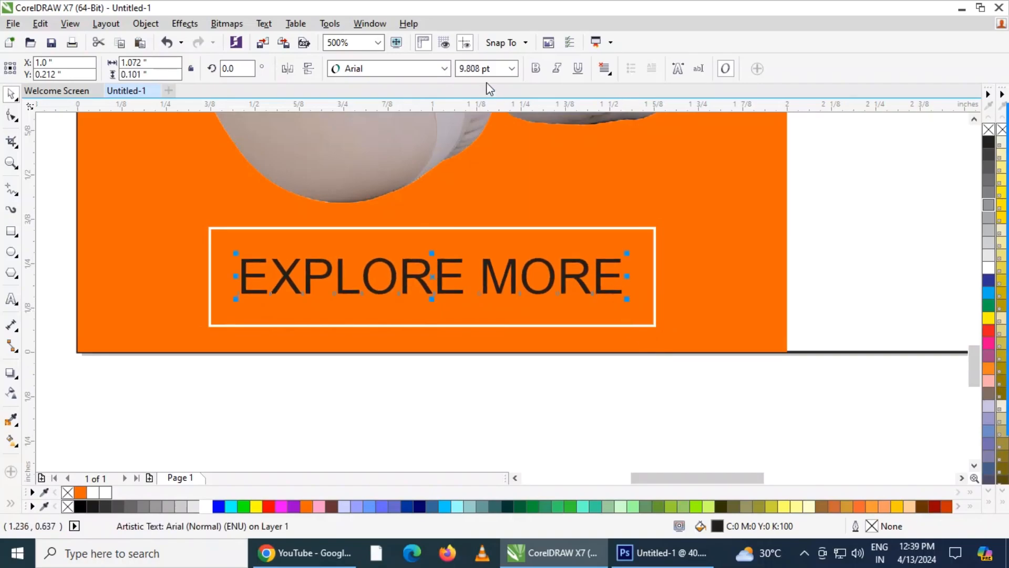
Make the EXPLORE MORE text bold in Futura Md BT and recentre it on its rectangle
left_click(536, 69)
left_click(399, 68)
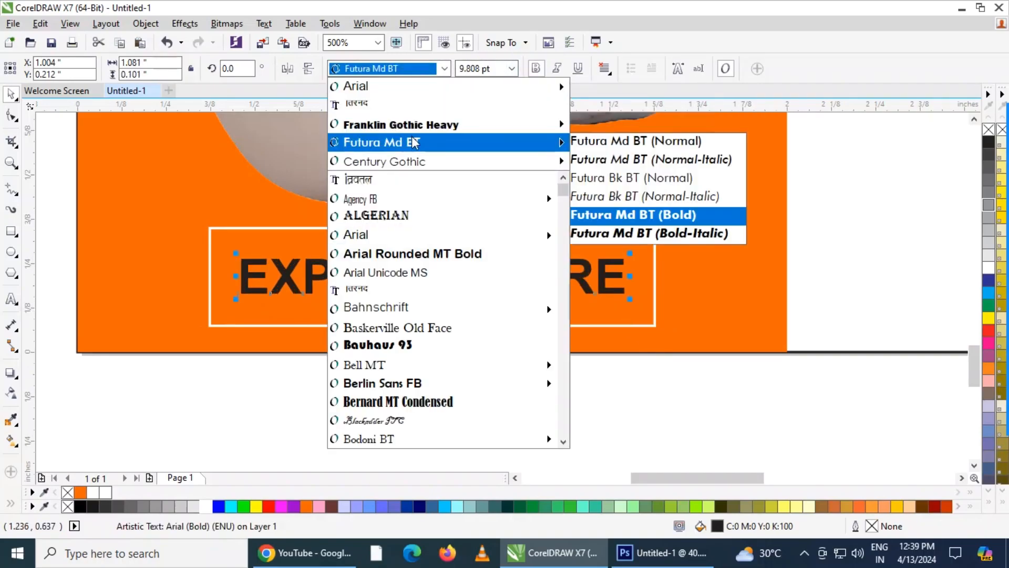
left_click(414, 142)
left_click(644, 325, "shift")
key("c")
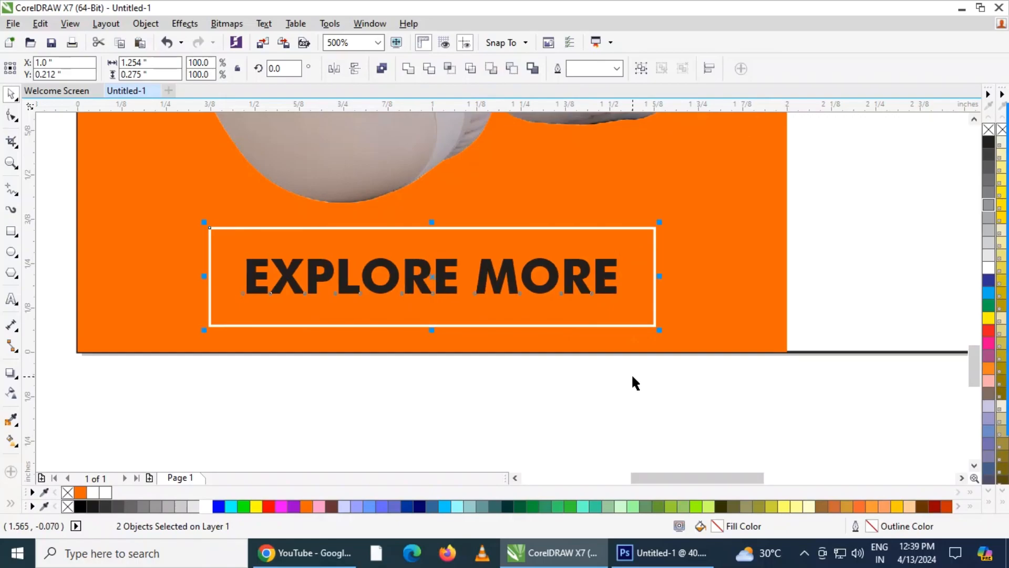
Remove the bold style from EXPLORE MORE and centre the text horizontally on its rectangle again
left_click(573, 263)
key("ctrl+b")
left_click(597, 373)
left_click(581, 301)
left_click(583, 324, "shift")
key("c")
left_click(622, 357)
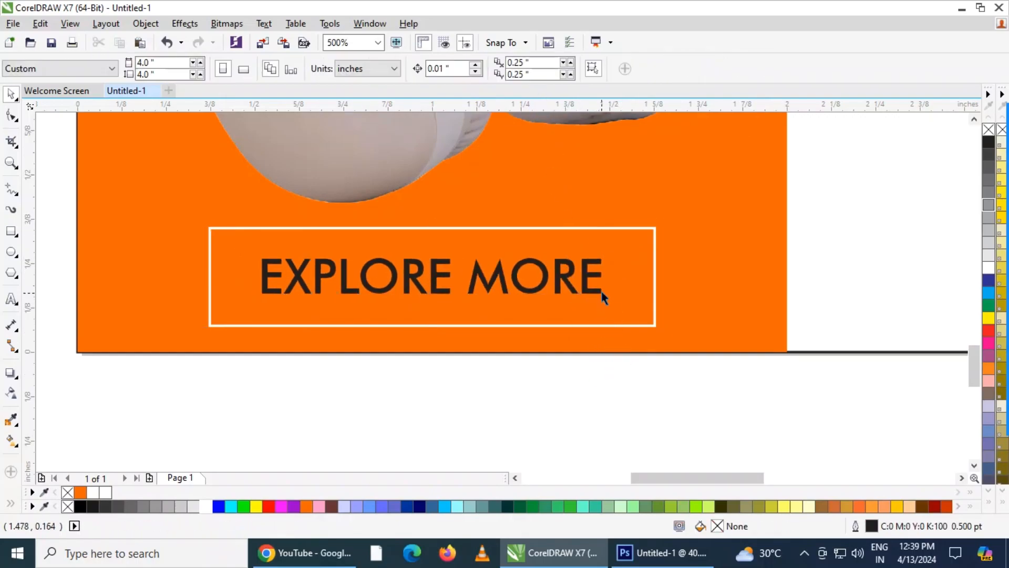
Enlarge the EXPLORE MORE text to about 10.65 pt from its centre and colour it white
left_click(601, 293)
left_click_drag(607, 300, 621, 302)
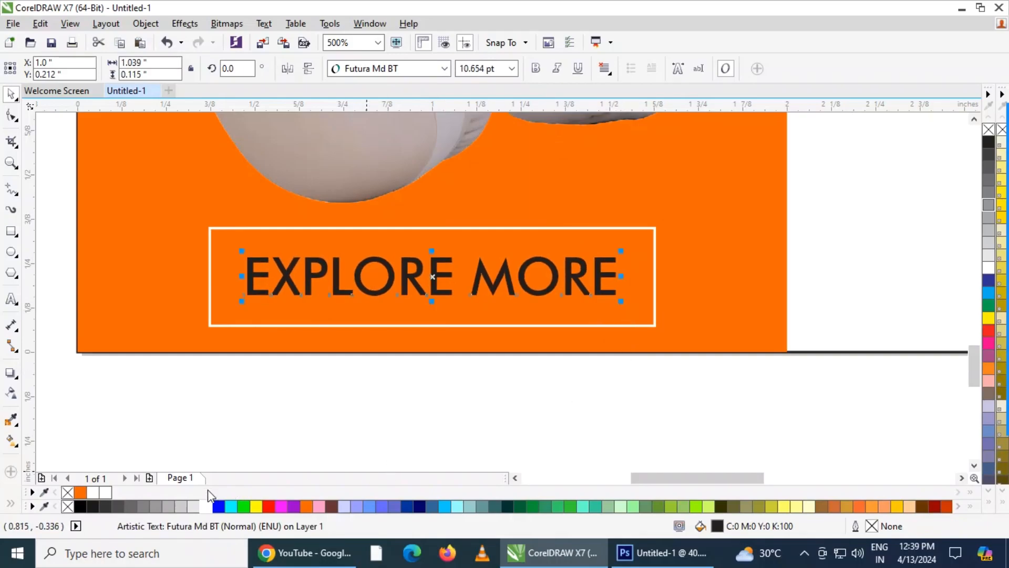
left_click(94, 492)
left_click(268, 442)
Draw a tall rectangle about 1.03 by 1.42 inches on the page's white half and nudge it slightly right and down
scroll(327, 357, "down", 4)
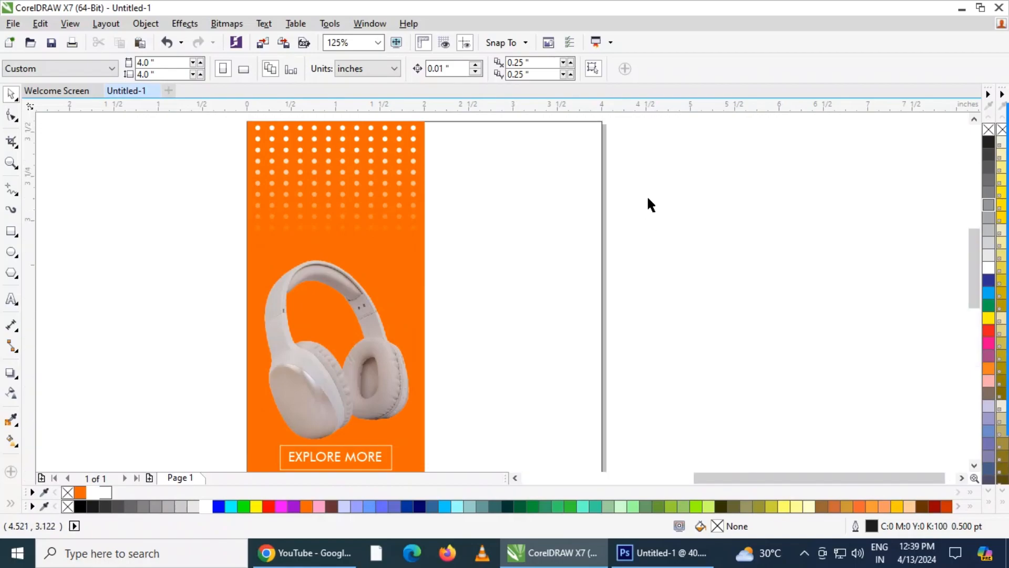
scroll(615, 237, "up", 1)
scroll(524, 198, "up", 2)
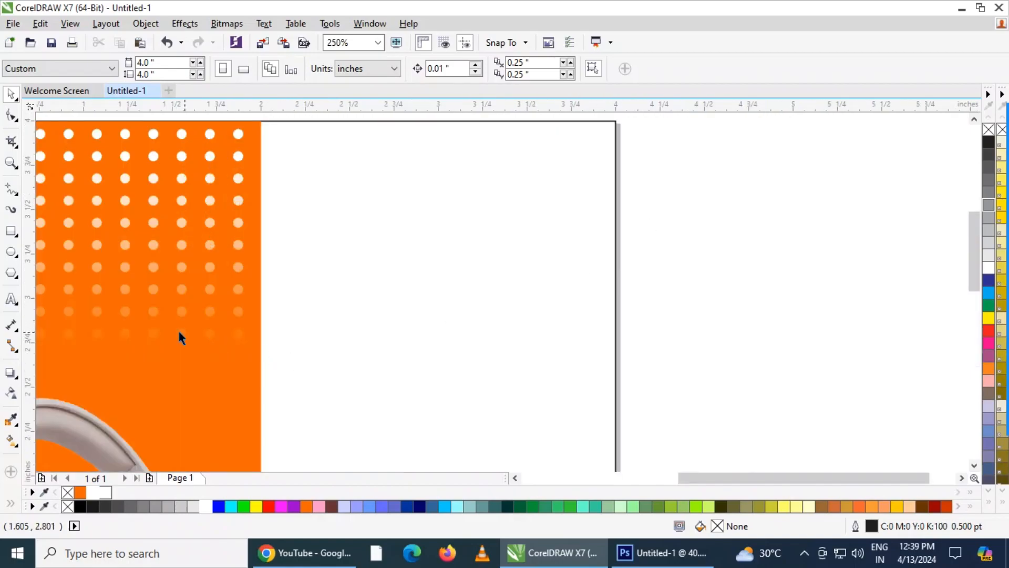
left_click(12, 232)
left_click_drag(344, 177, 524, 427)
left_click(12, 94)
key("Right")
key("Right")
key("Right")
key("Down")
key("Down")
key("Right")
key("Right")
key("Right")
key("Down")
key("Down")
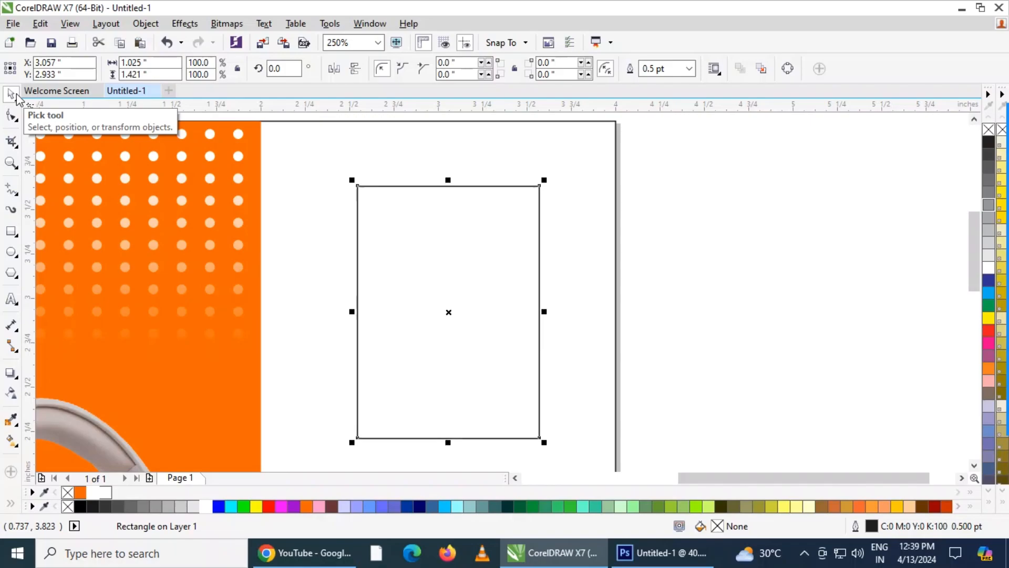
left_click(709, 259)
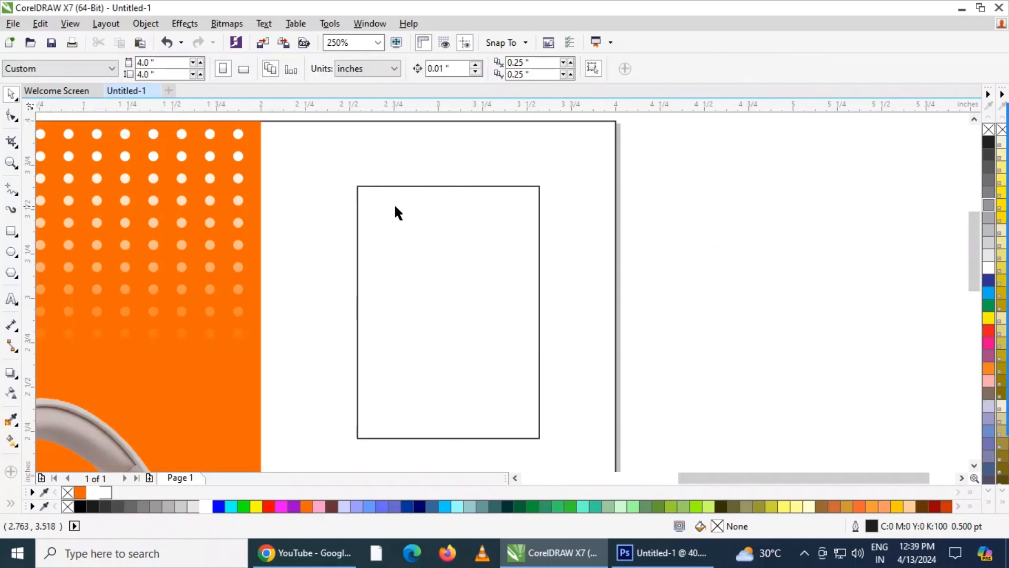
Give the tall rectangle on the white half an orange outline
left_click(399, 182)
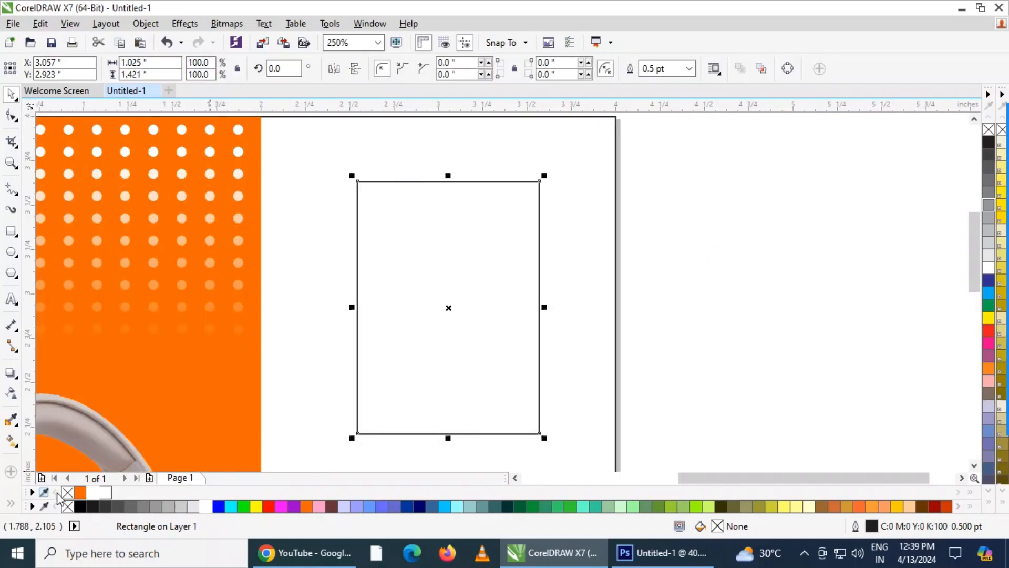
right_click(78, 494)
left_click(653, 378)
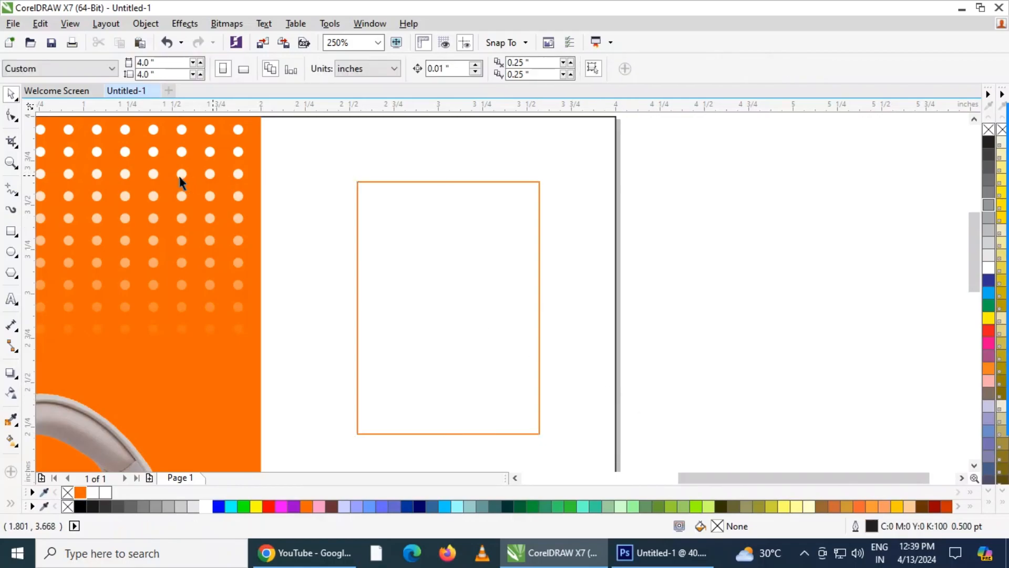
Draw a wide rectangle about 1.38 by 0.79 inches across the middle of the orange-outlined one and align their centres
left_click(16, 230)
mouse_move(326, 236)
left_mouse_down()
mouse_move(574, 360)
mouse_move(570, 376)
left_mouse_up()
key("space")
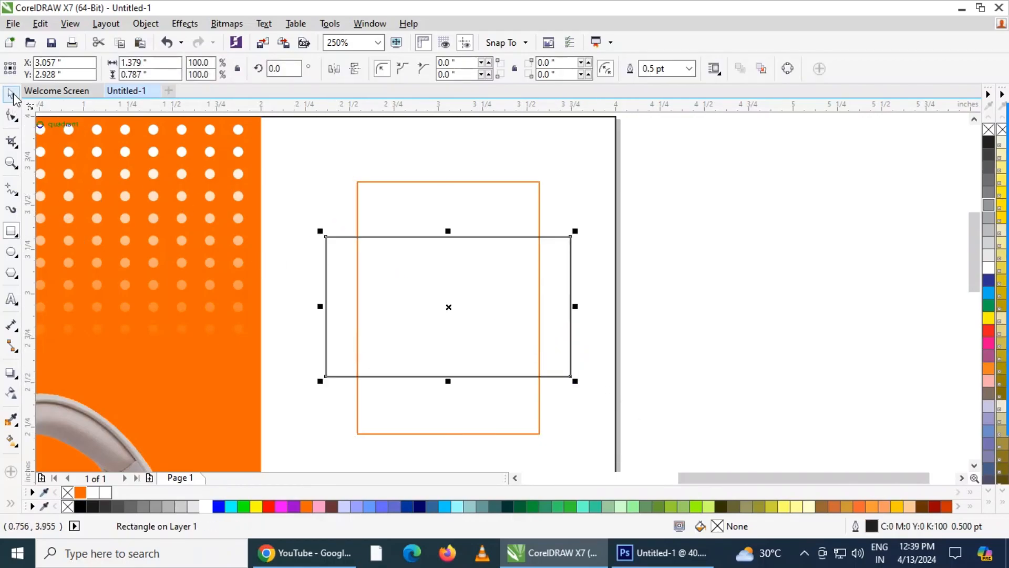
left_click(728, 223)
left_click_drag(650, 465, 292, 175)
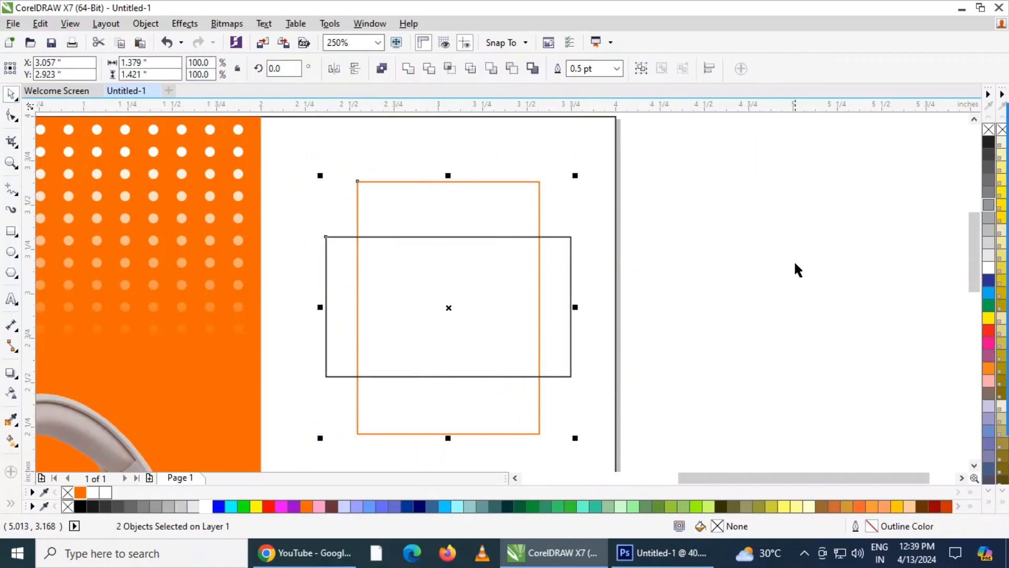
left_click(699, 260)
Fill the wide rectangle with white and remove its outline so it masks the middle of the orange frame
left_click(488, 239)
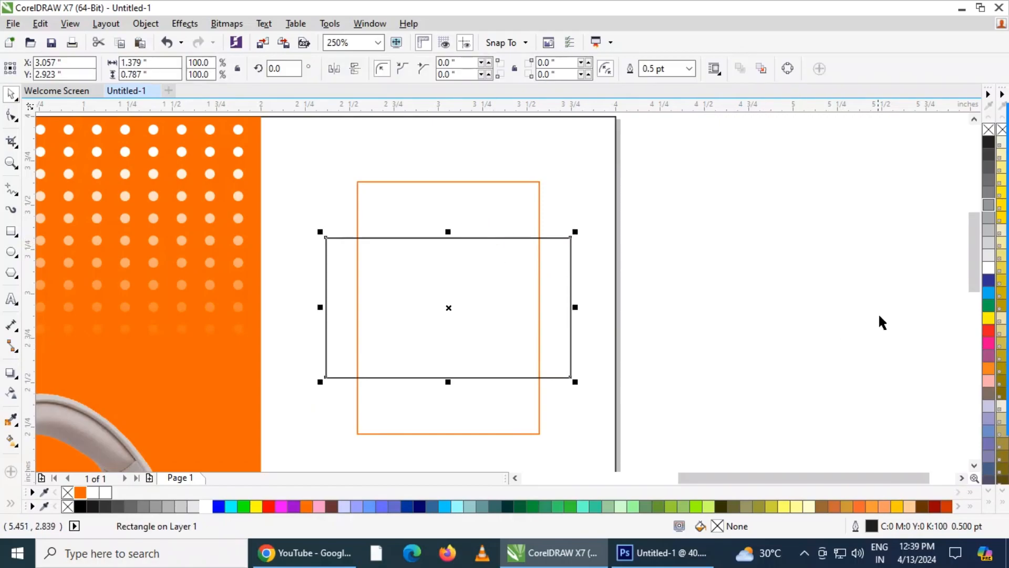
left_click(989, 268)
right_click(987, 130)
left_click(658, 308)
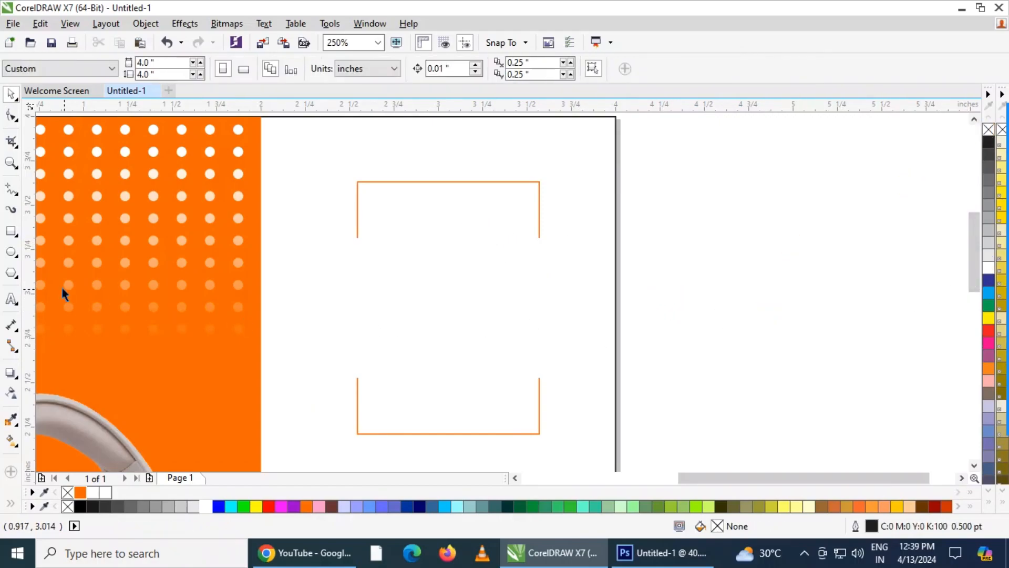
Add the text SPARKS inside the orange frame and set its font to Futura Md BT
left_click(11, 298)
left_click(389, 273)
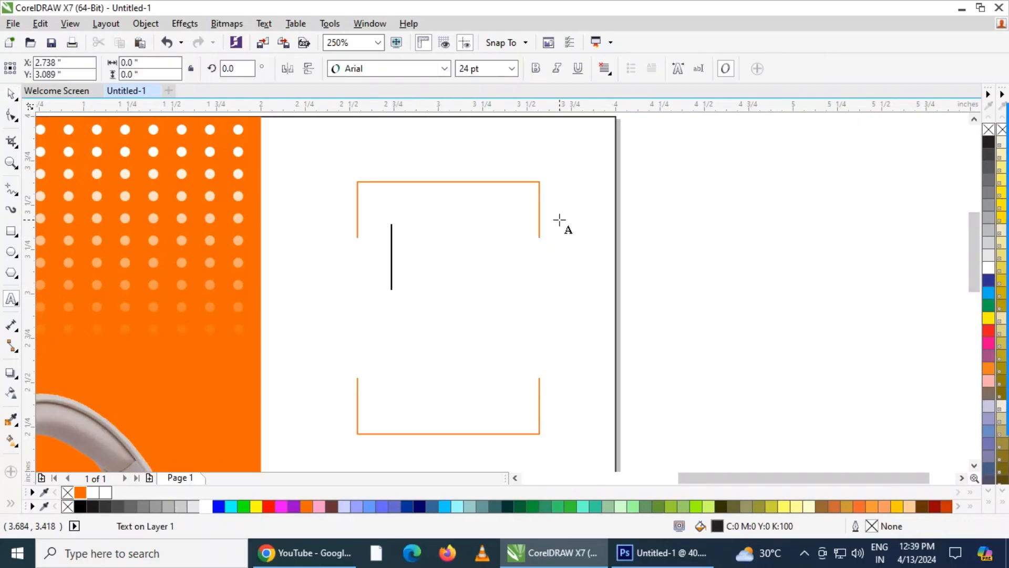
type("SPA")
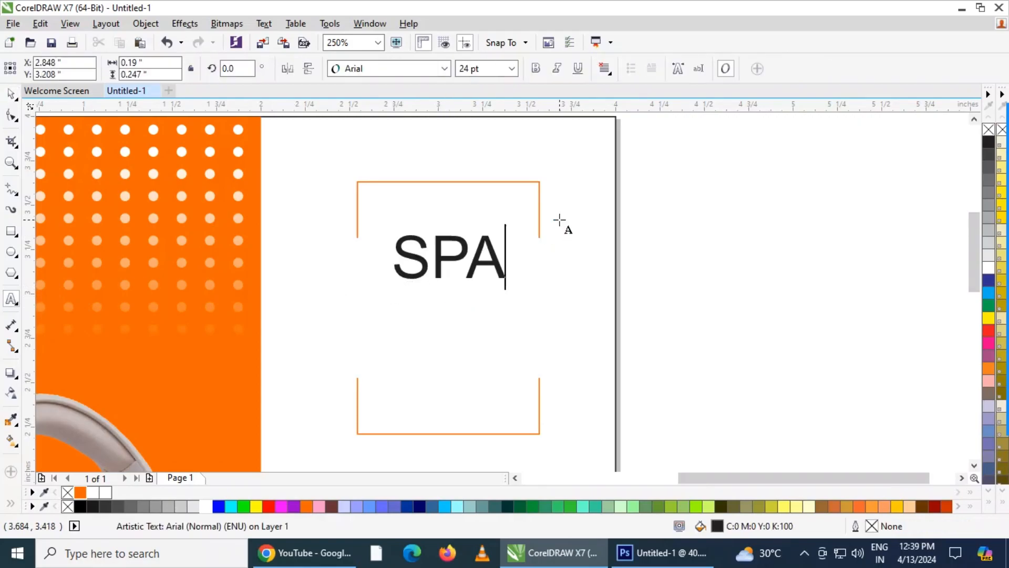
type("R")
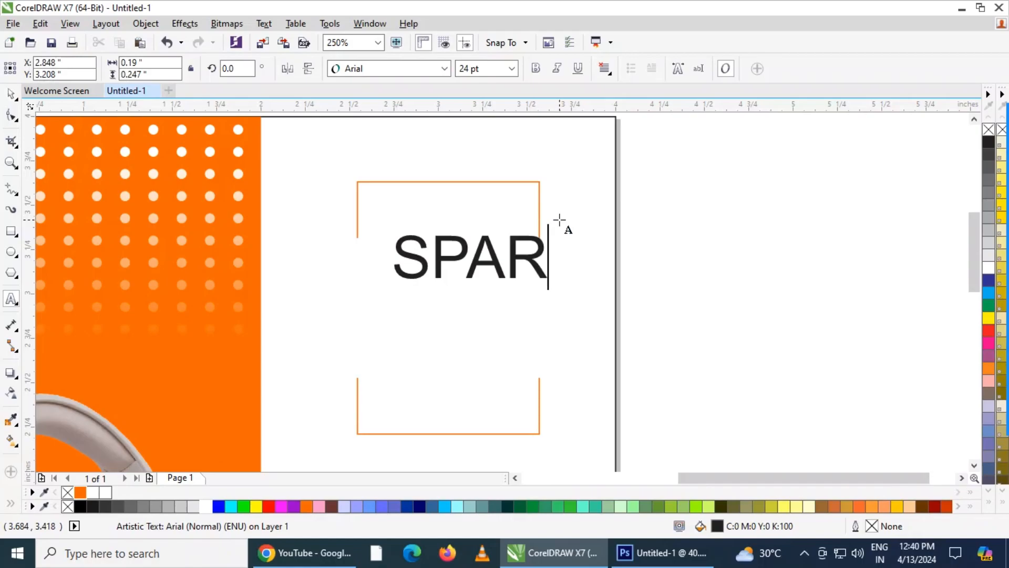
type("KS")
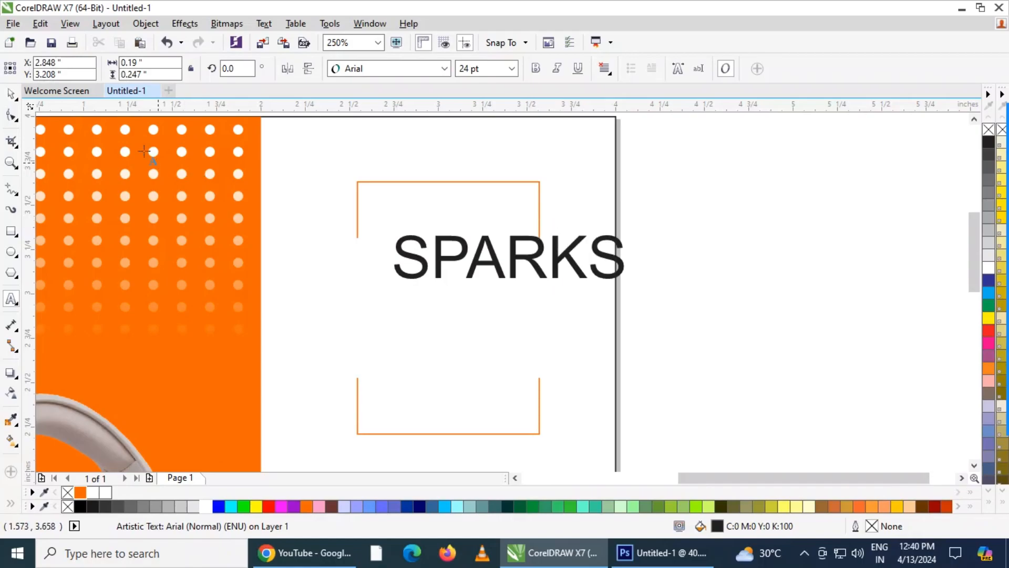
left_click(11, 94)
left_click(428, 68)
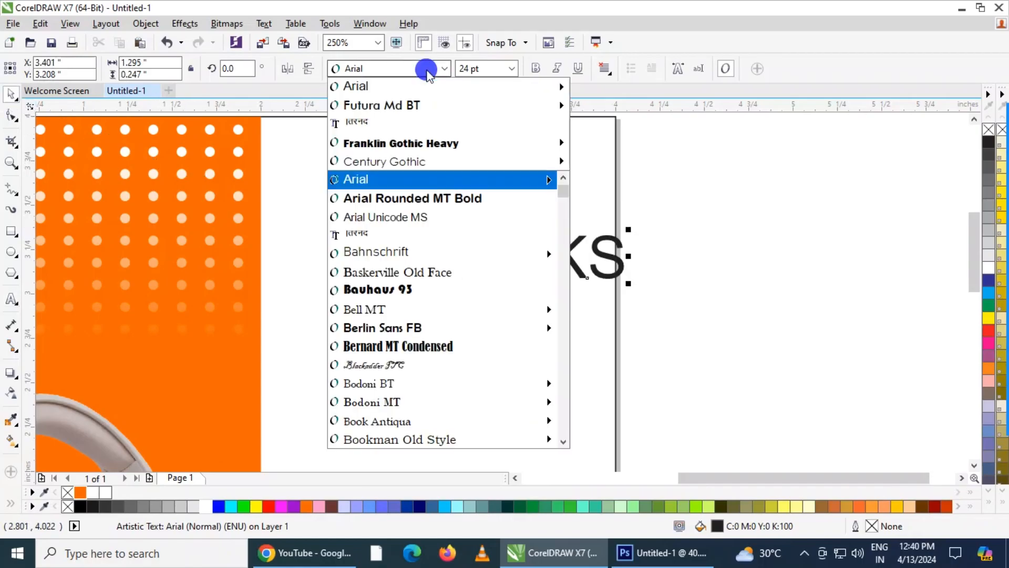
left_click(423, 105)
Lower the SPARKS text slightly and centre it horizontally on the white masking rectangle
left_click(509, 289, "shift")
key("c")
key("Escape")
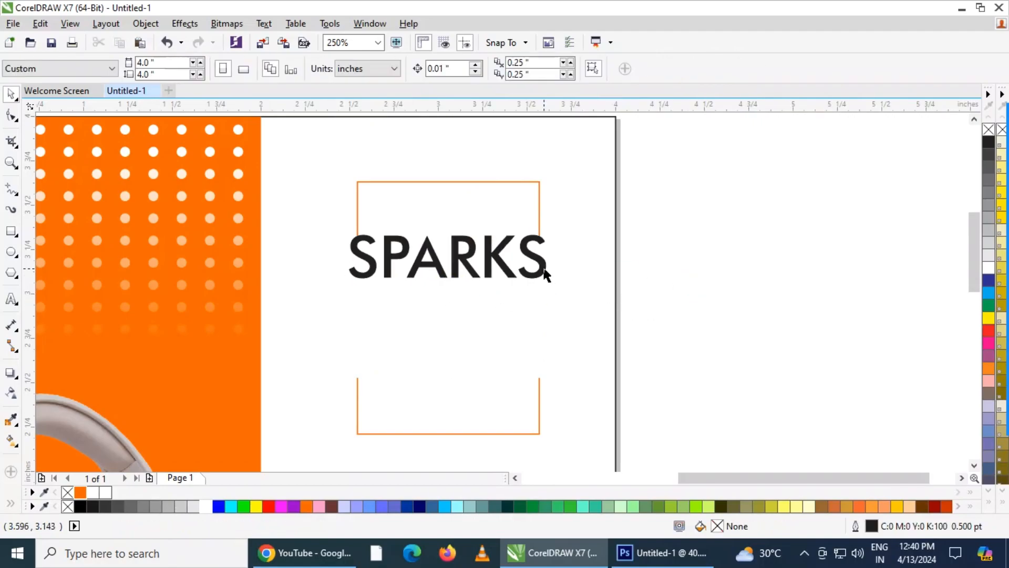
left_click(527, 273)
left_click(491, 336, "shift")
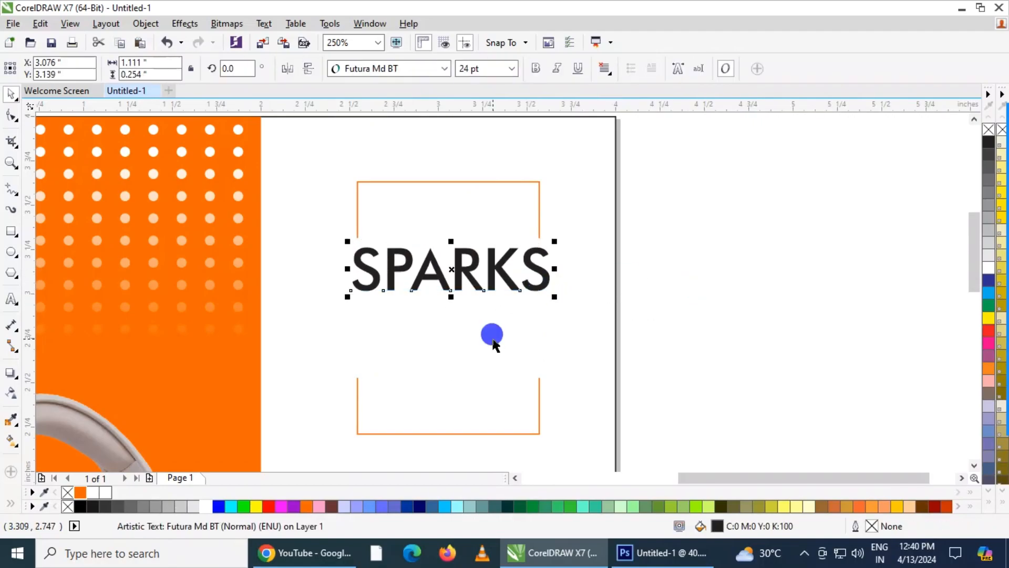
key("e")
key("Escape")
left_click(545, 290)
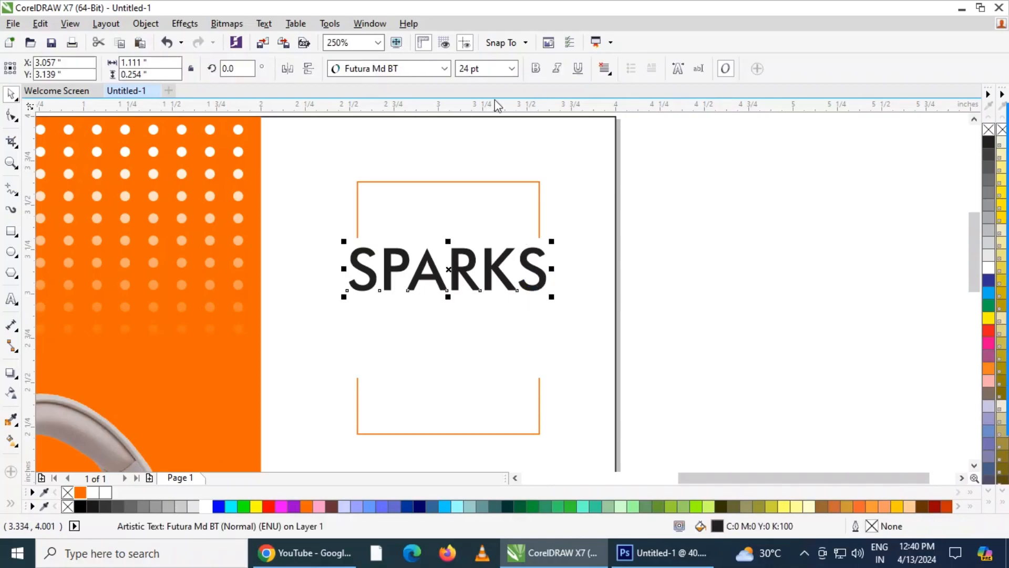
Make the SPARKS text bold and black, and centre it horizontally on the white masking rectangle
left_click(536, 69)
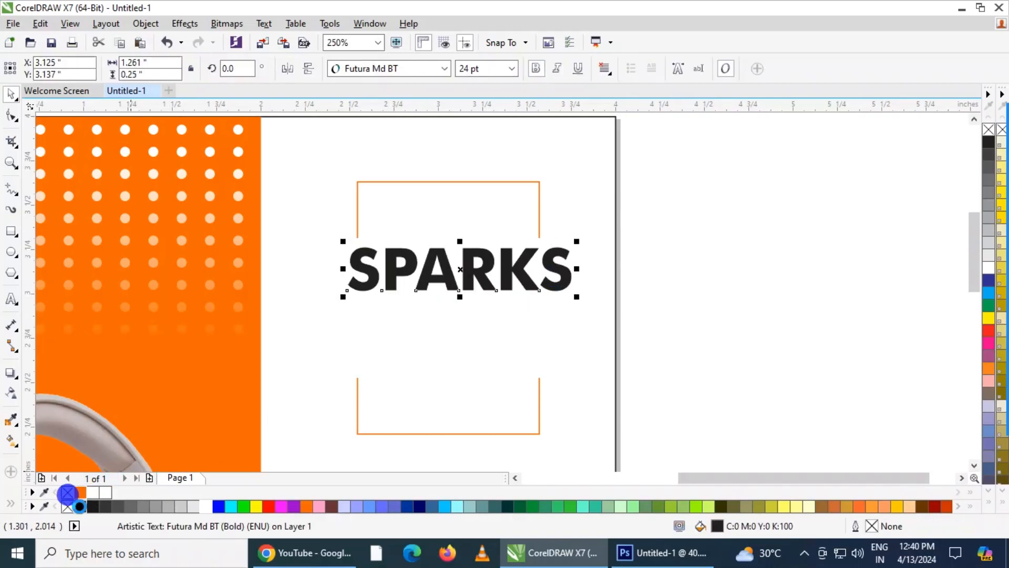
left_click(419, 332, "shift")
key("c")
left_click(694, 282)
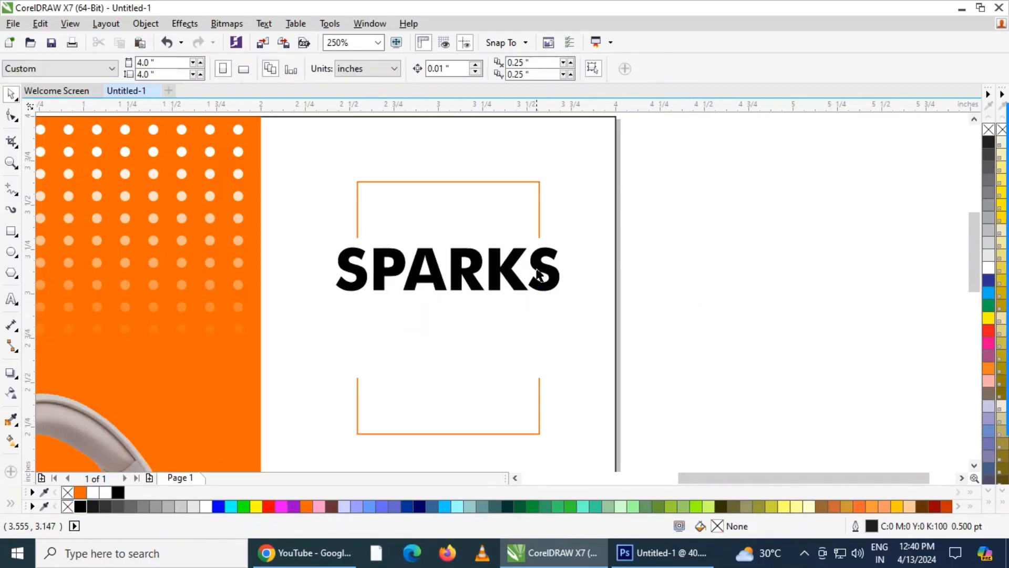
Duplicate the SPARKS text directly below itself and change the copy's wording to MUSIC
left_click_drag(526, 271, 534, 339)
left_click(462, 338, "shift")
left_click(728, 327)
right_click(535, 339)
double_click(536, 314)
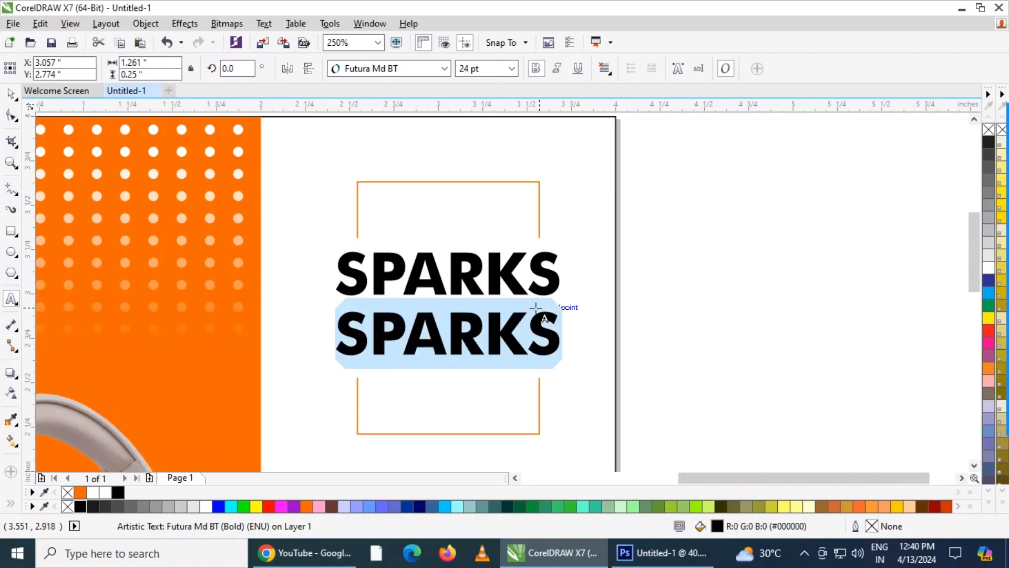
type("MUSIC")
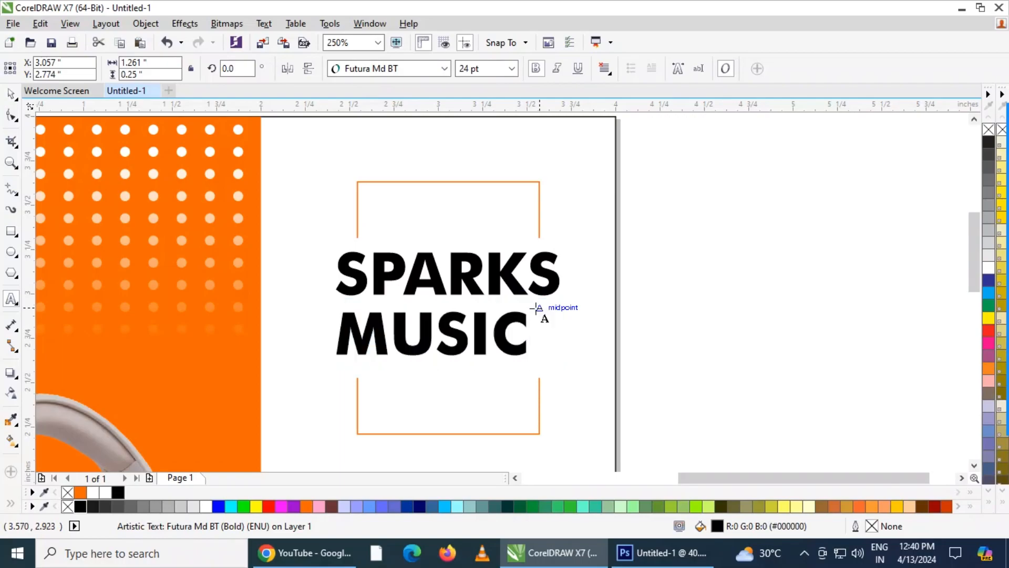
key("ctrl+space")
Centre the MUSIC text horizontally under SPARKS
left_click(458, 288, "shift")
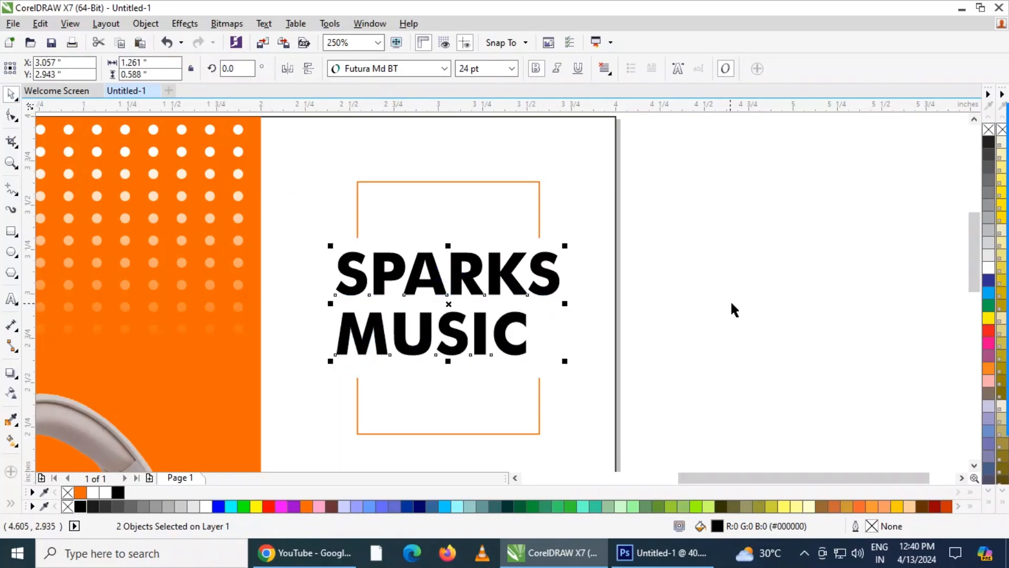
key("c")
left_click(652, 335)
Reduce MUSIC to about 20.4 pt, widen its letter spacing to nearly the width of SPARKS, and realign the two lines' centres
left_click(536, 357)
mouse_move(544, 359)
left_mouse_down()
mouse_move(482, 333)
mouse_move(552, 355)
left_mouse_up()
left_click(15, 124)
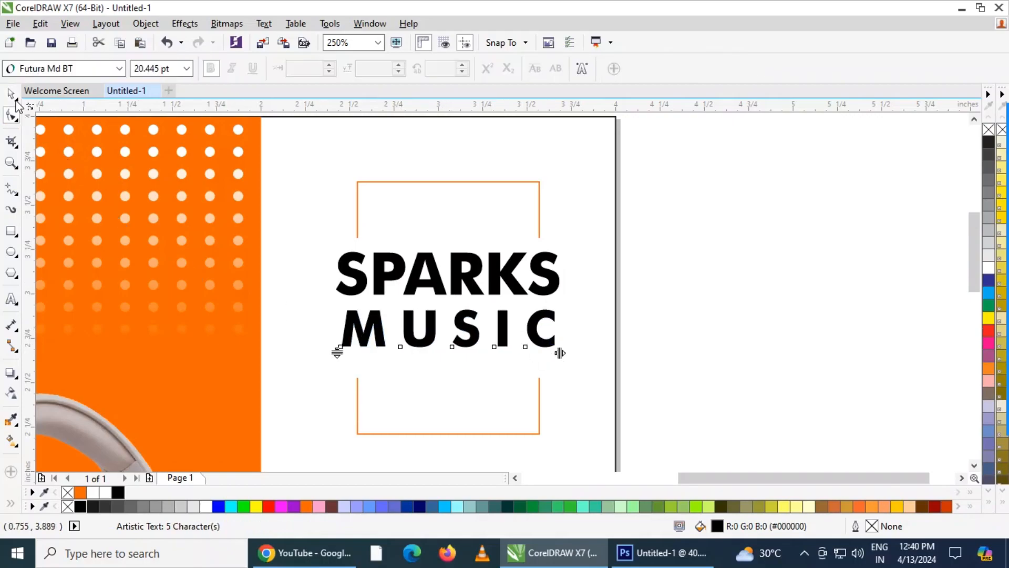
left_click(491, 279)
left_click(10, 93)
left_click_drag(683, 385, 315, 230)
left_click(788, 315)
left_click_drag(694, 372, 331, 239)
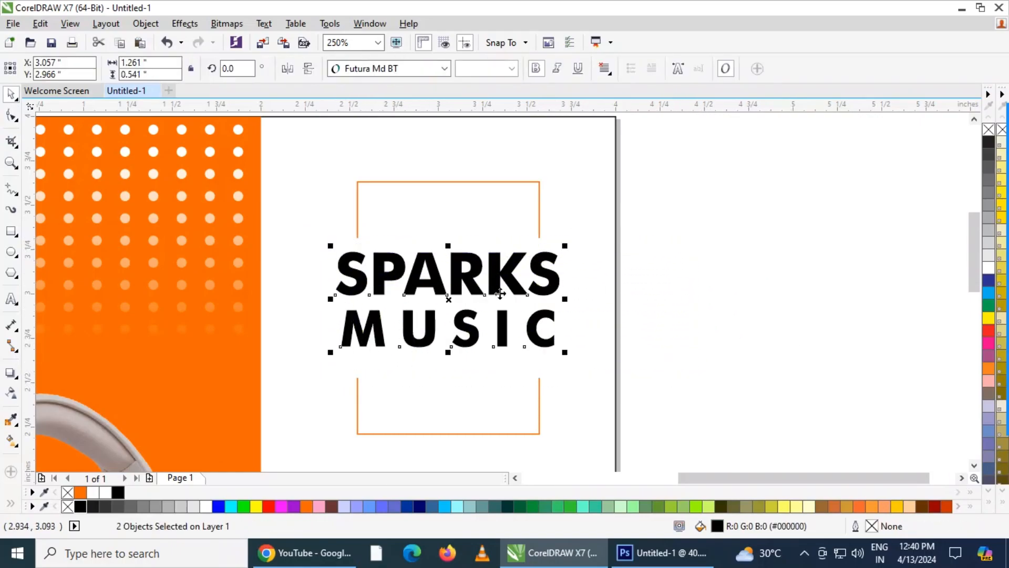
left_click(757, 341)
Restyle MUSIC with non-bold lettering and an orange fill, and nudge it up closer to SPARKS
left_click(517, 344)
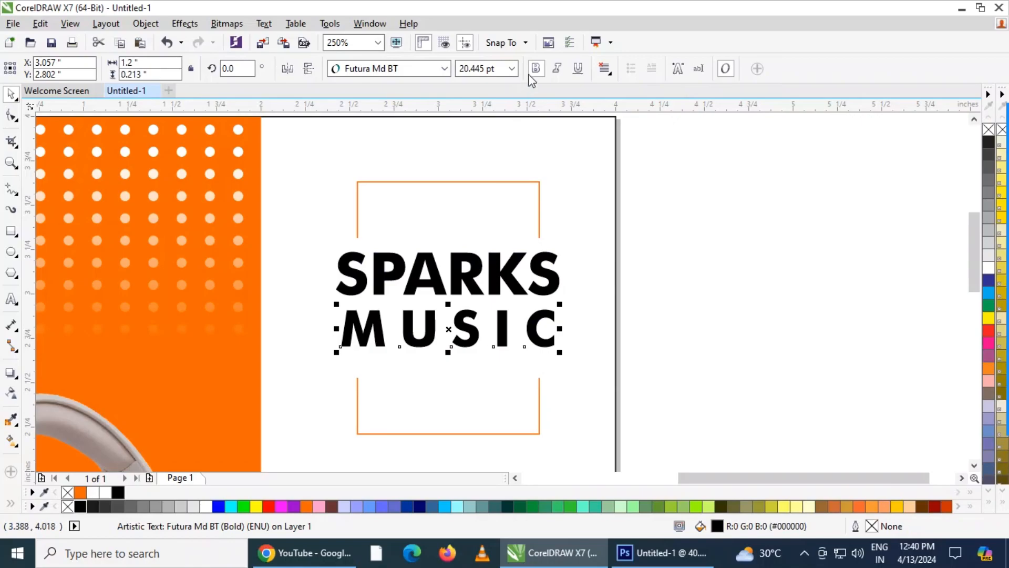
left_click(536, 68)
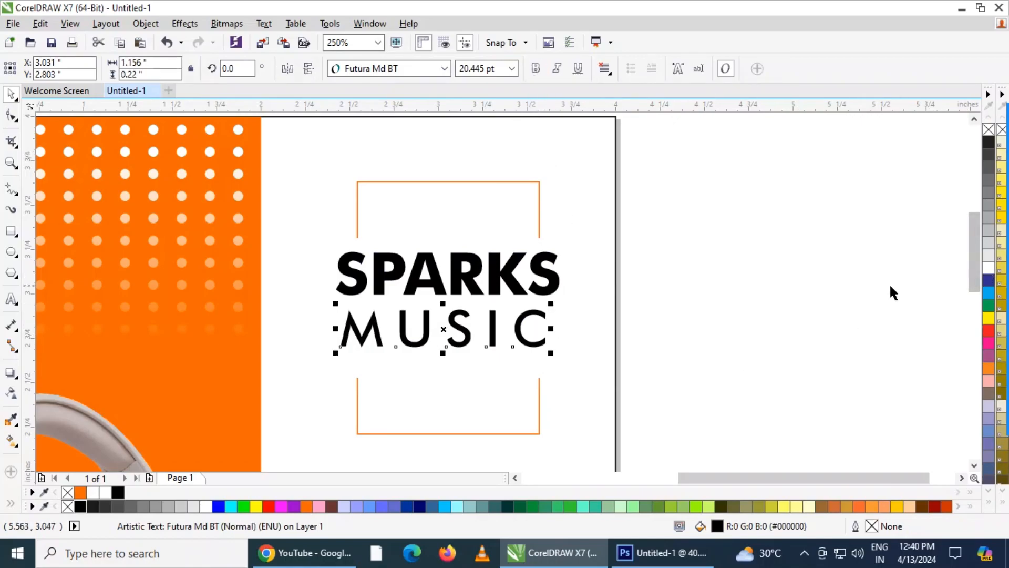
left_click(80, 492)
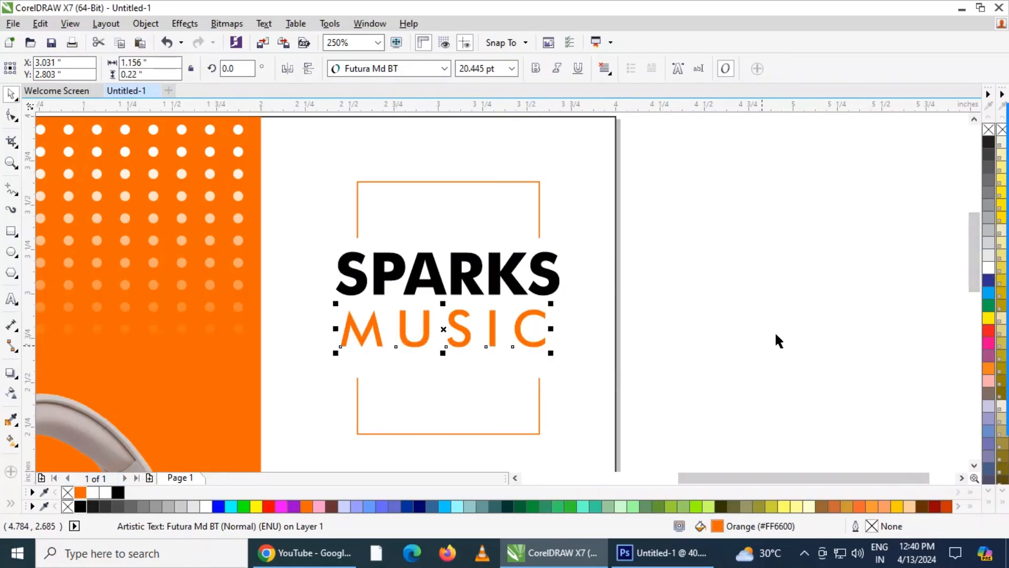
key("Up")
key("Up")
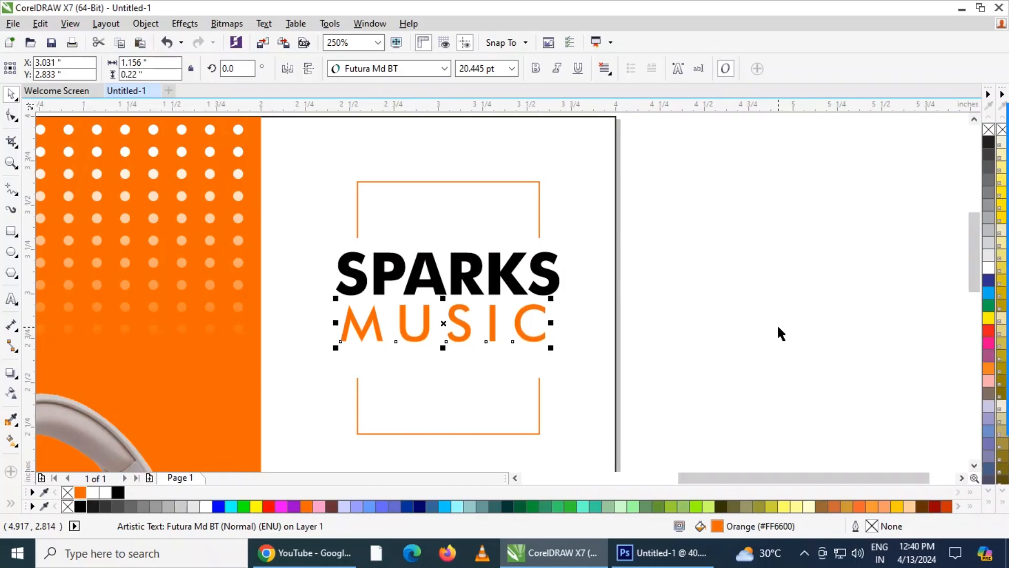
Scale MUSIC down proportionally so it is narrower than SPARKS, and align the two lines on a common vertical centre
scroll(547, 342, "up", 2)
mouse_move(569, 346)
left_mouse_down()
mouse_move(518, 343)
mouse_move(508, 327)
left_mouse_up()
scroll(512, 339, "down", 2)
mouse_move(712, 328)
left_mouse_down()
mouse_move(363, 292)
mouse_move(315, 242)
left_mouse_up()
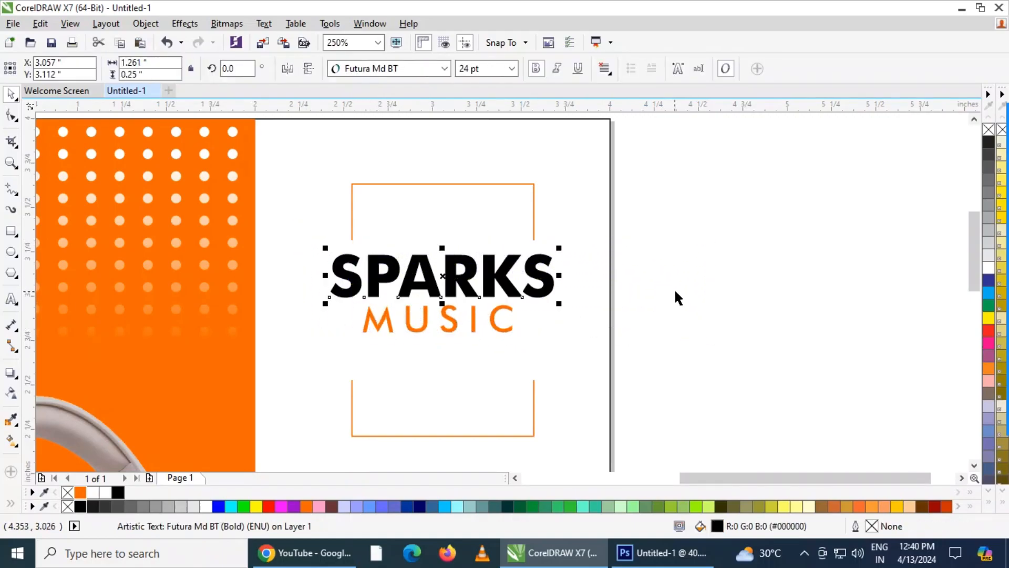
left_click(506, 321, "shift")
key("c")
left_click(738, 305)
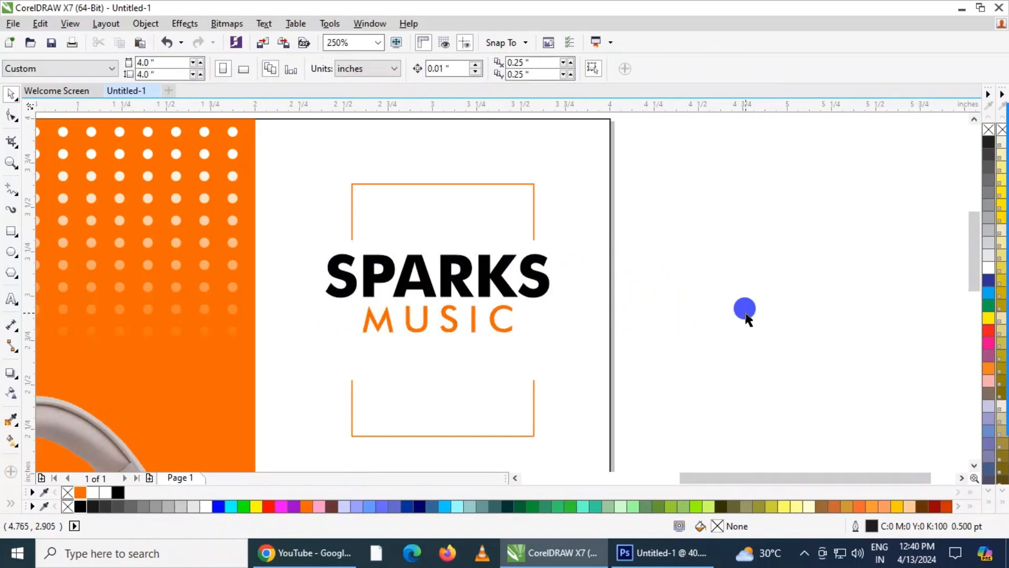
Add the tagline GREAT SOUND IN NEW STYLE in 10 pt Arial below MUSIC
left_click_drag(669, 345, 625, 339)
scroll(413, 355, "up", 2)
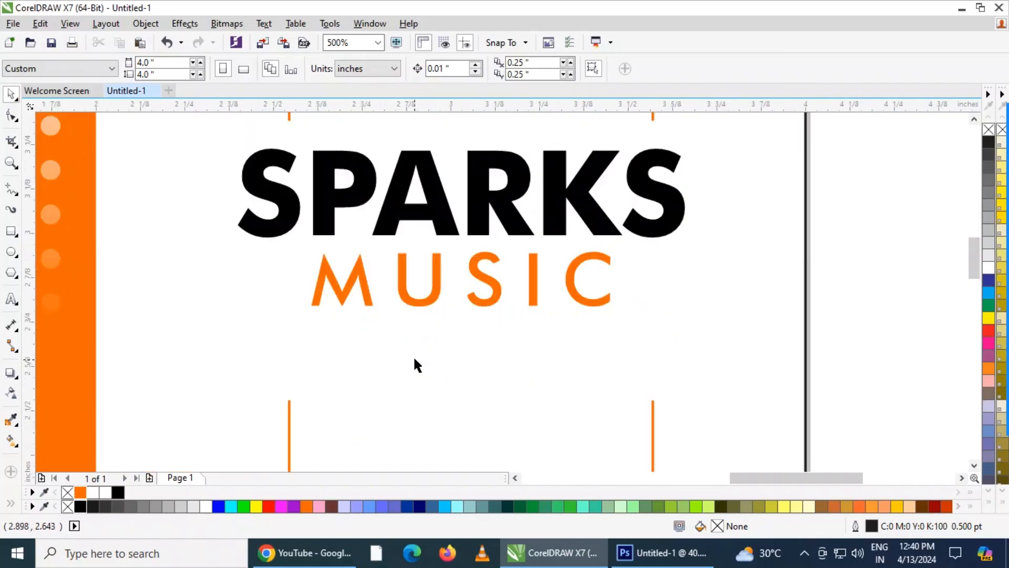
left_click(11, 299)
left_click(248, 354)
left_click(401, 67)
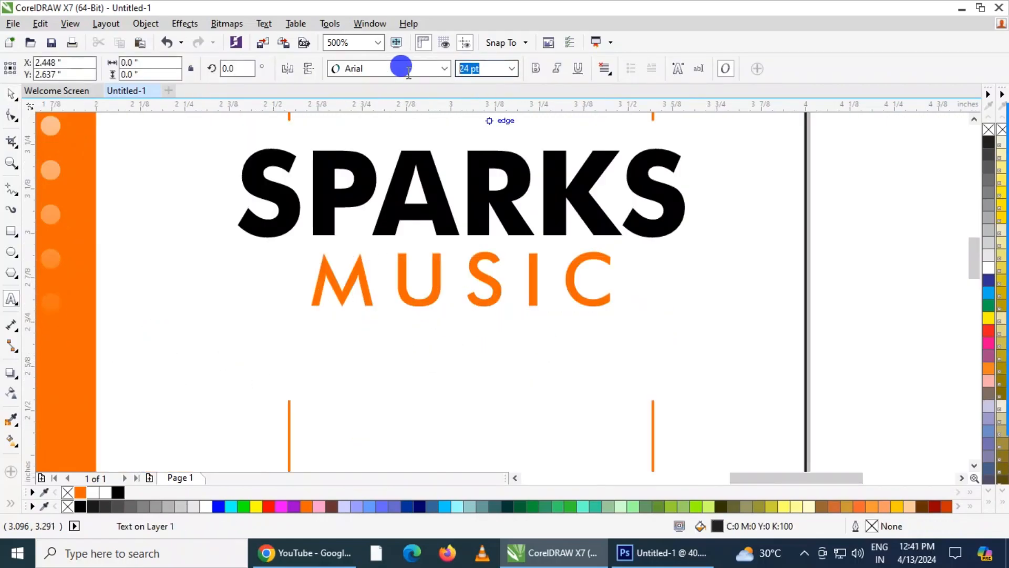
type("10")
key("Return")
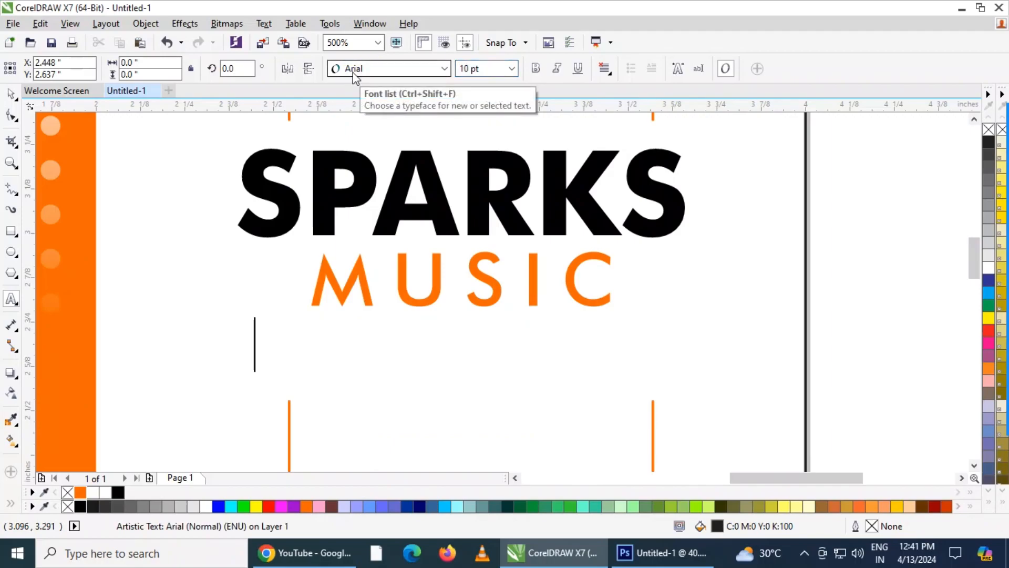
type("GR")
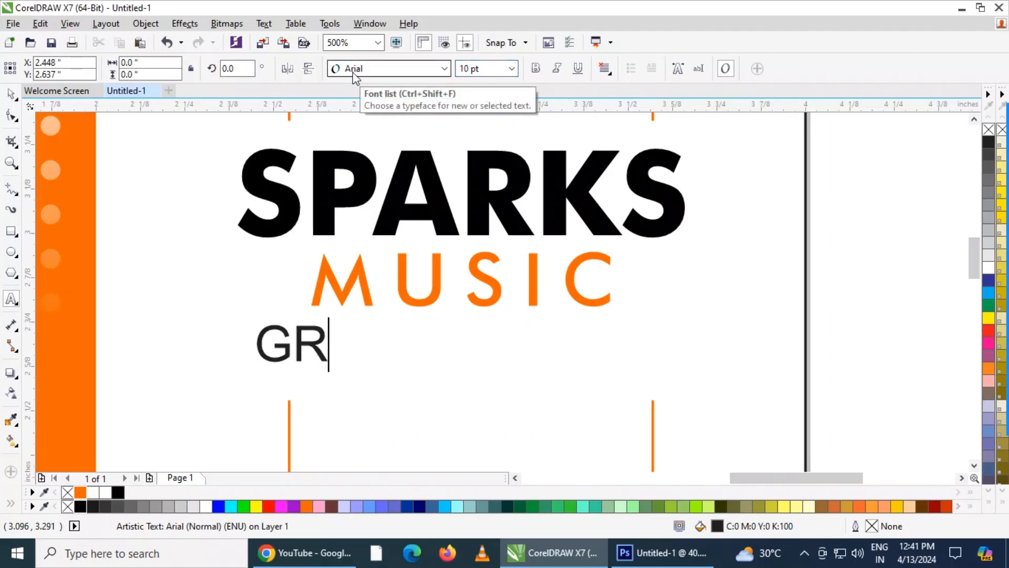
type("EAT SOUND")
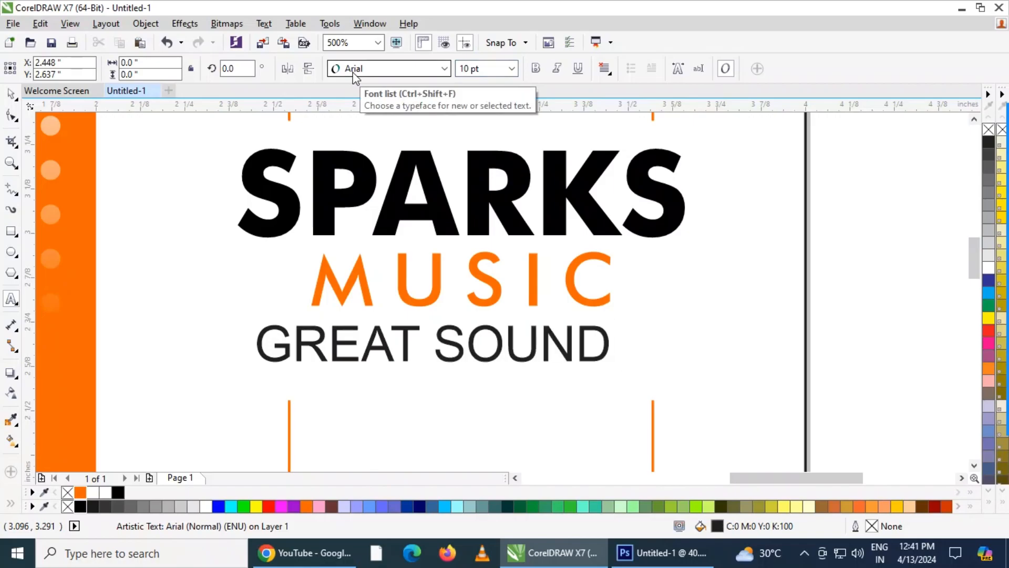
type(" IN")
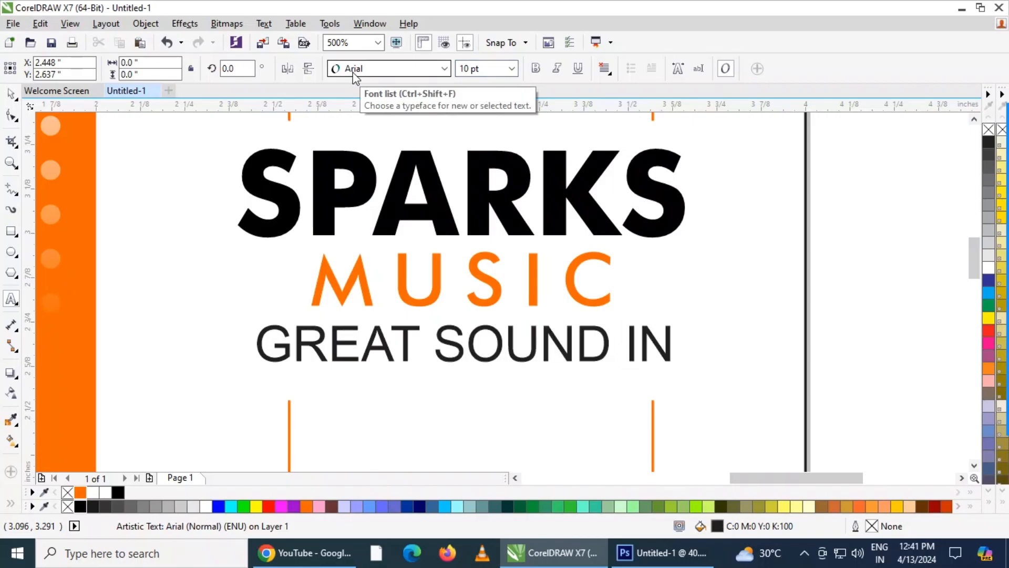
type(" NEW")
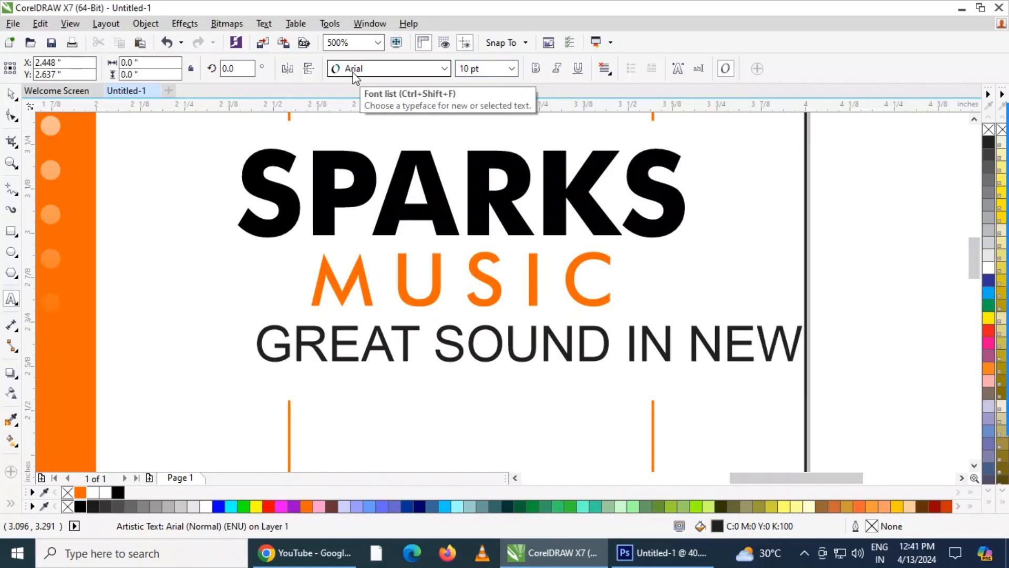
type(" STYLE")
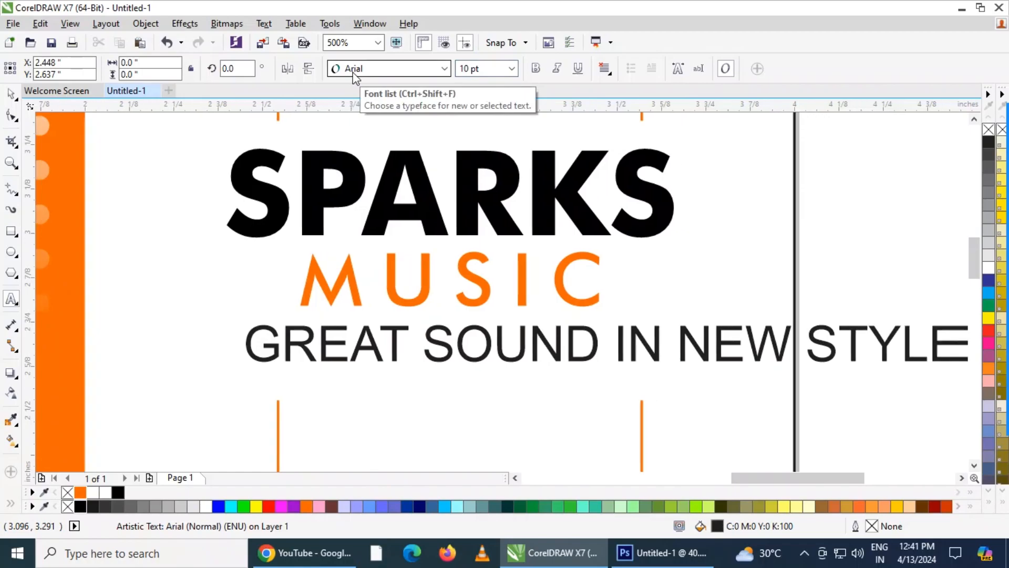
key("ctrl+space")
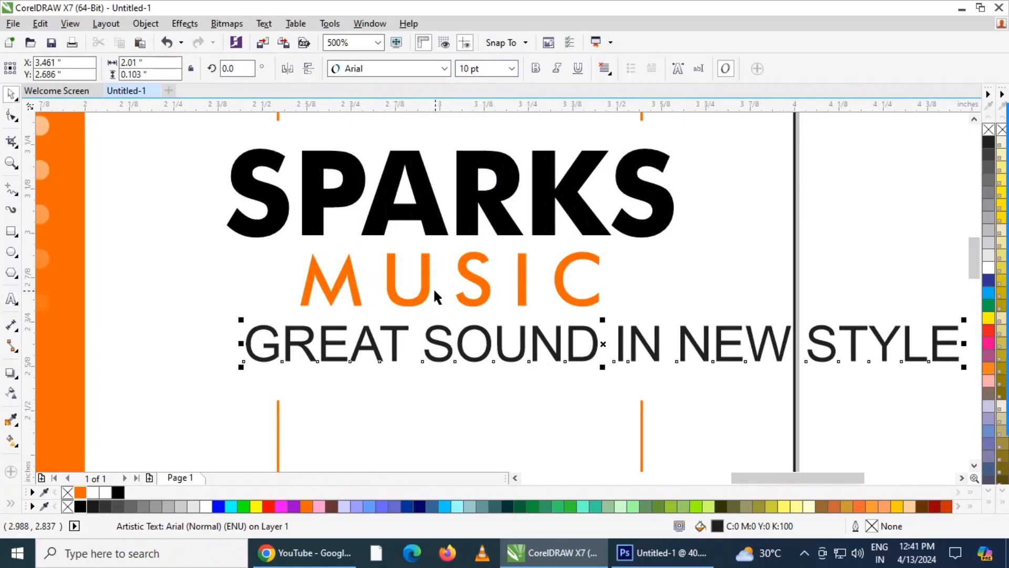
Centre the tagline under MUSIC and scale it down to about 1.08 inches wide
left_click(421, 292, "shift")
scroll(422, 292, "down", 2)
key("c")
left_click(594, 316)
left_click(602, 316)
left_click_drag(602, 316, 526, 319)
left_click(618, 348)
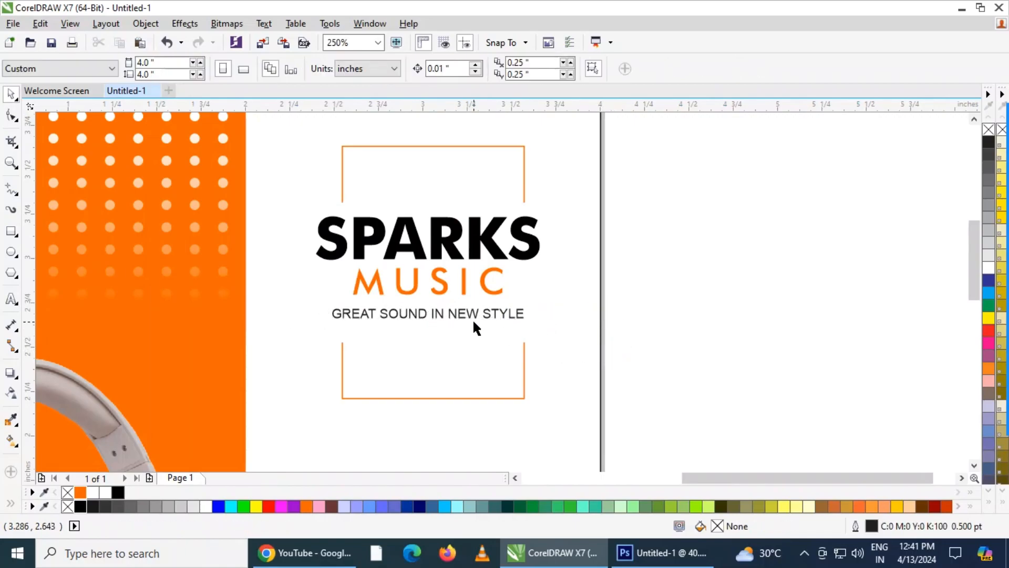
Set the tagline's font to Futura Md BT, shrink it to about 4.24 pt and align it with MUSIC
scroll(472, 318, "up", 2)
left_click(500, 324)
left_click(444, 68)
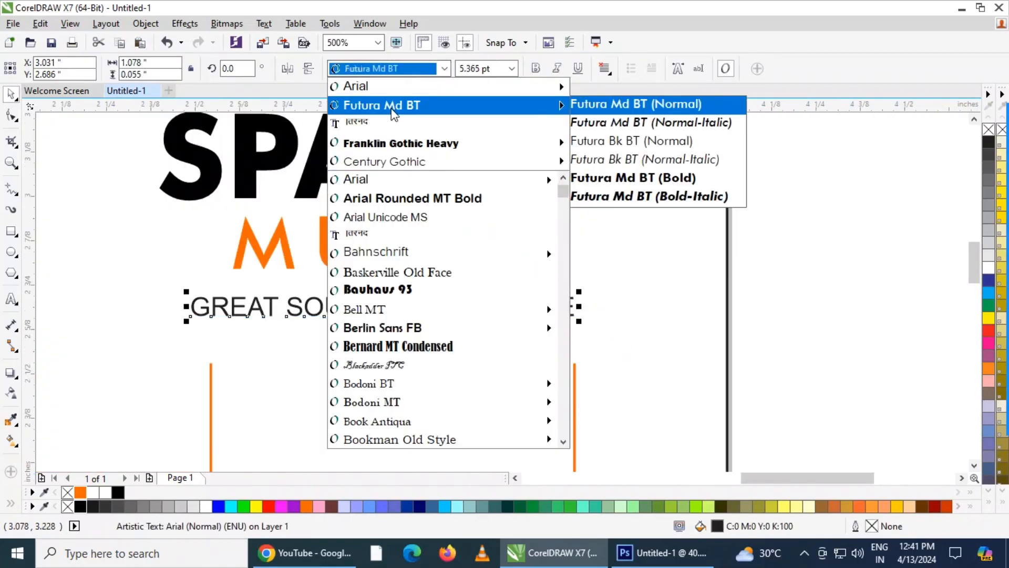
left_click(395, 104)
left_click_drag(566, 317, 541, 302)
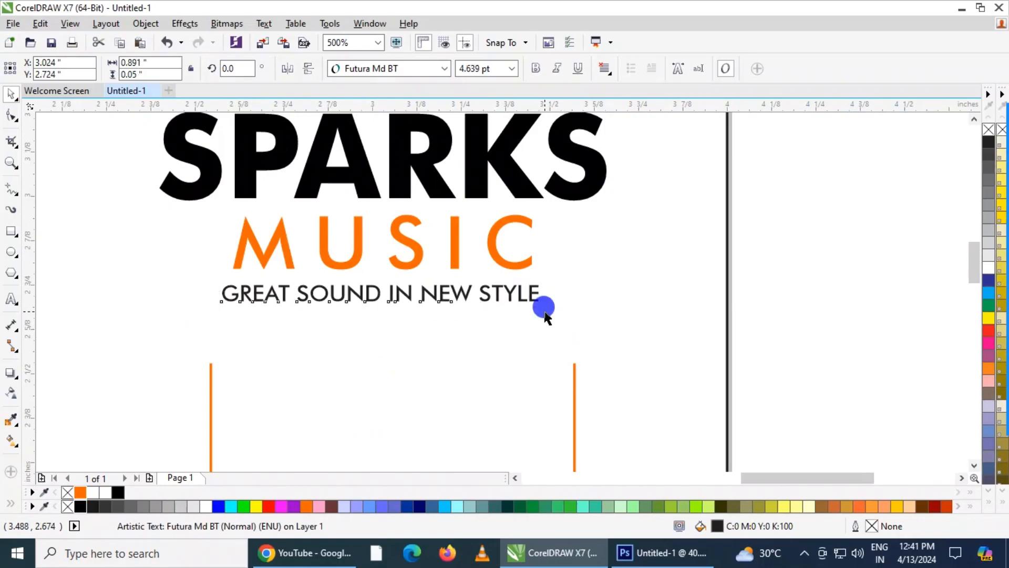
left_click_drag(771, 349, 205, 263)
mouse_move(542, 307)
left_mouse_down()
mouse_move(524, 308)
mouse_move(527, 300)
left_mouse_up()
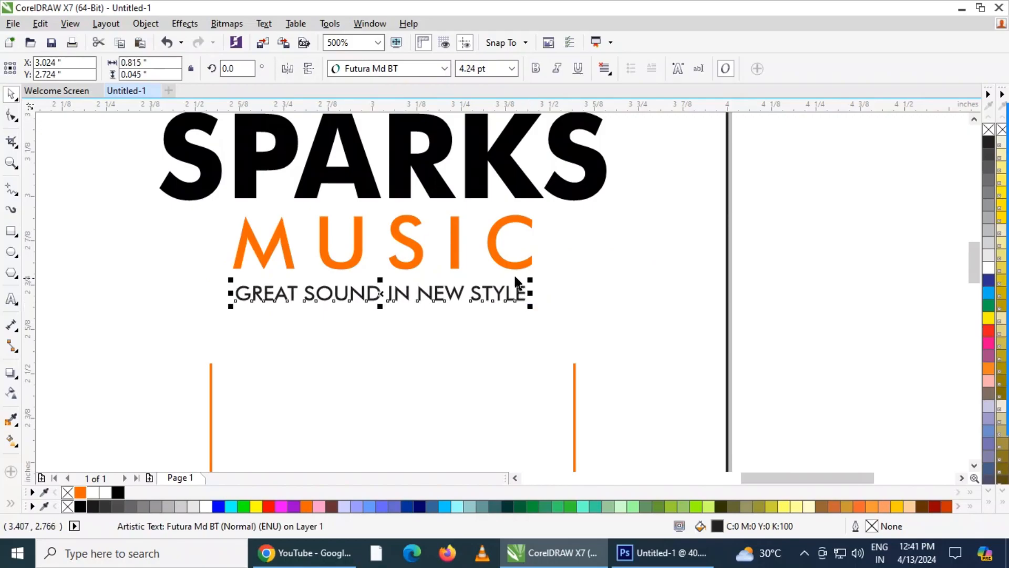
left_click(526, 265, "shift")
left_click(729, 349)
Centre the SPARKS, MUSIC and tagline texts together within the gap of the orange frame
scroll(509, 338, "down", 2)
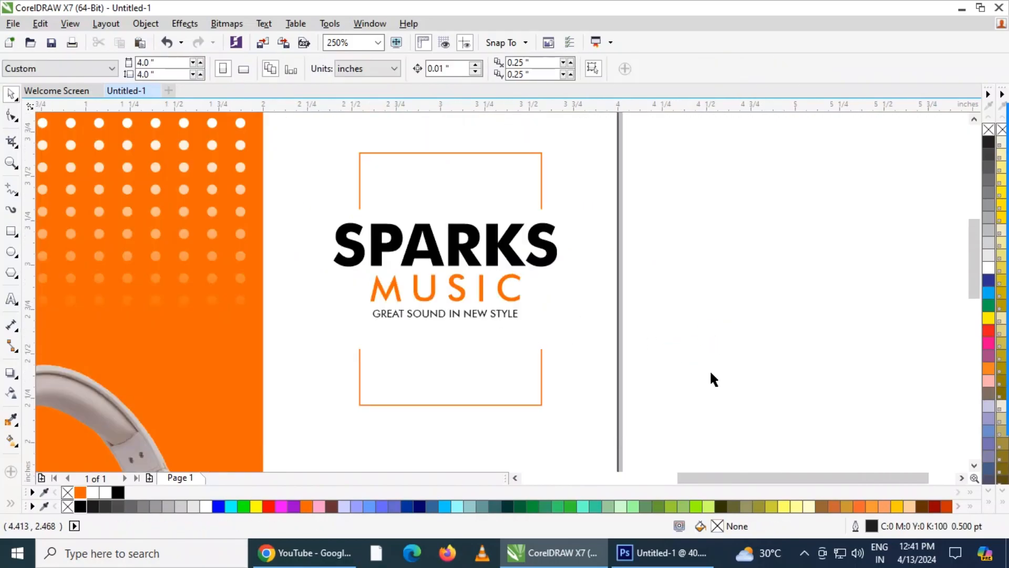
left_click_drag(715, 340, 338, 226)
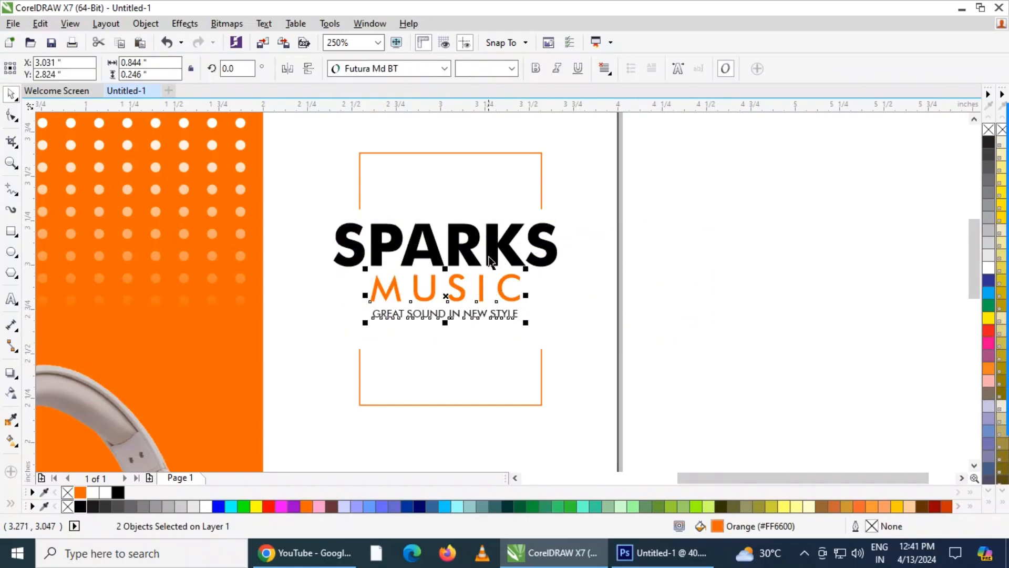
left_click_drag(687, 289, 312, 220)
key("ctrl+g")
key("ctrl+z")
left_click(663, 281)
key("ctrl+z")
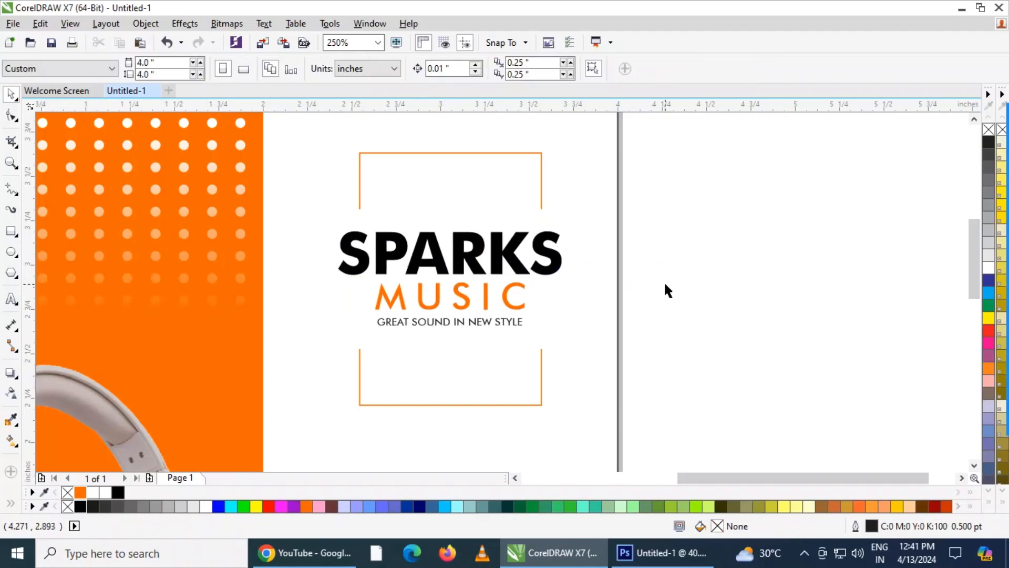
Activate the Pen tool for drawing in the empty lower part of the orange frame
scroll(445, 275, "down", 3)
scroll(456, 266, "up", 3)
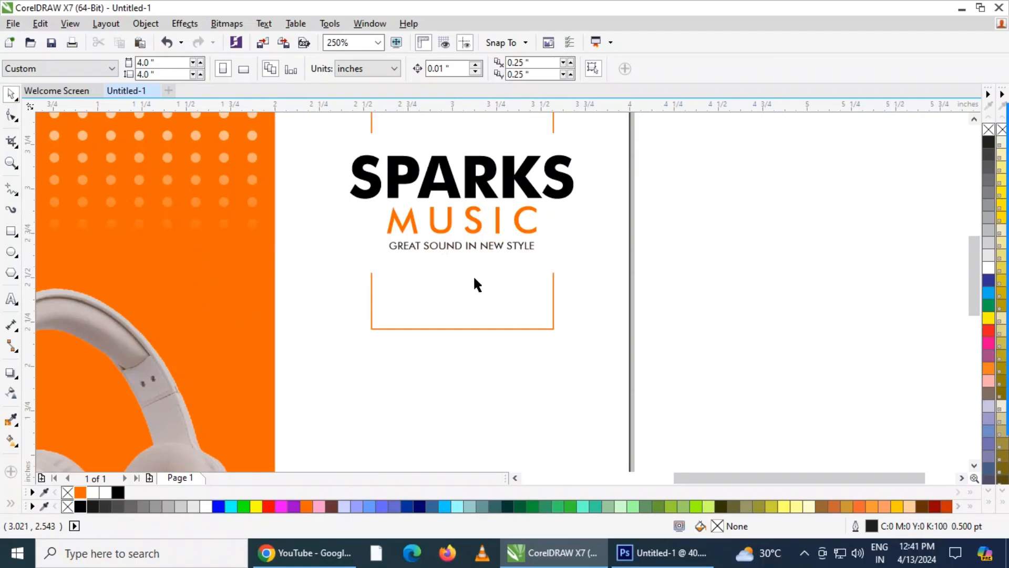
scroll(460, 277, "up", 1)
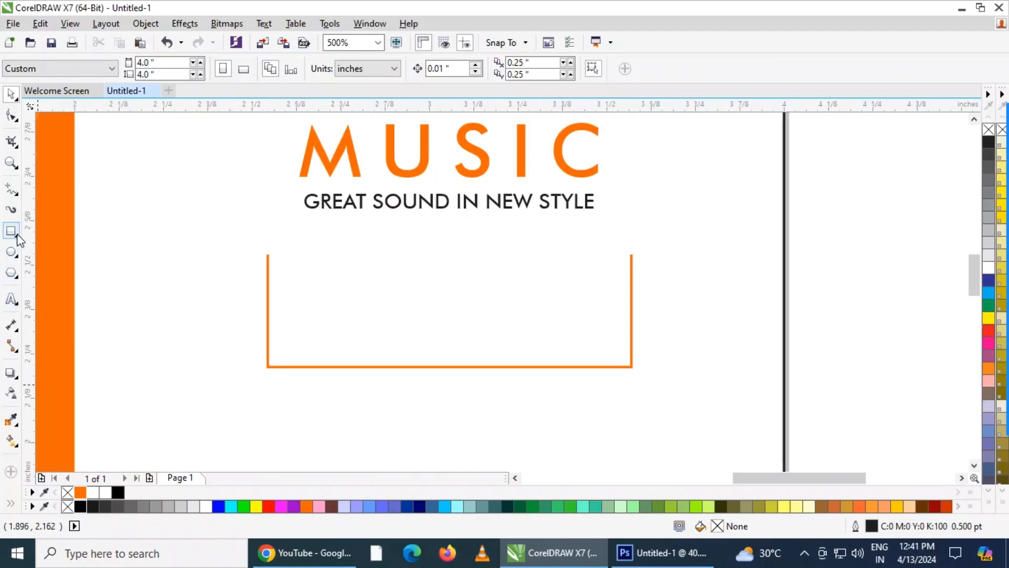
left_click(16, 192)
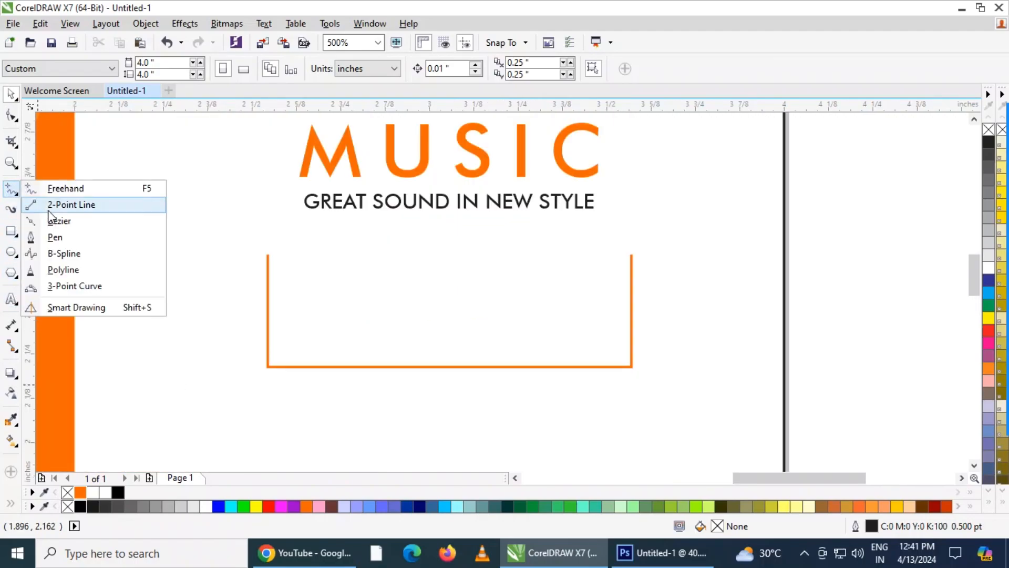
left_click(67, 190)
left_click(17, 197)
left_click(58, 234)
left_click(374, 329)
left_click_drag(442, 289, 450, 305)
key("ctrl+z")
Draw an open two-segment peak about 0.19 by 0.12 inches with the Pen tool in the frame's lower part, below the tagline
left_click(386, 328)
left_click(429, 287)
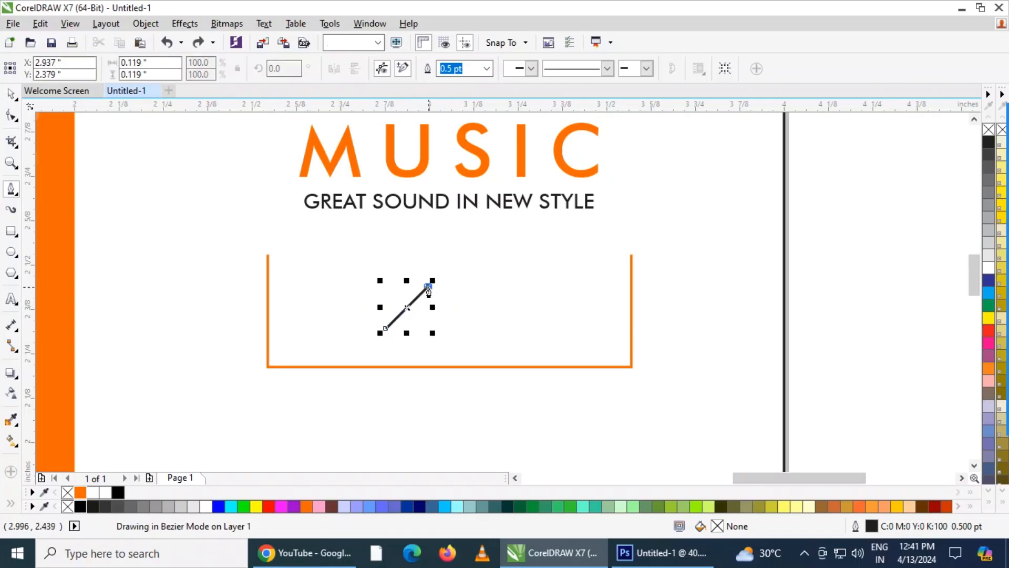
left_click(452, 329)
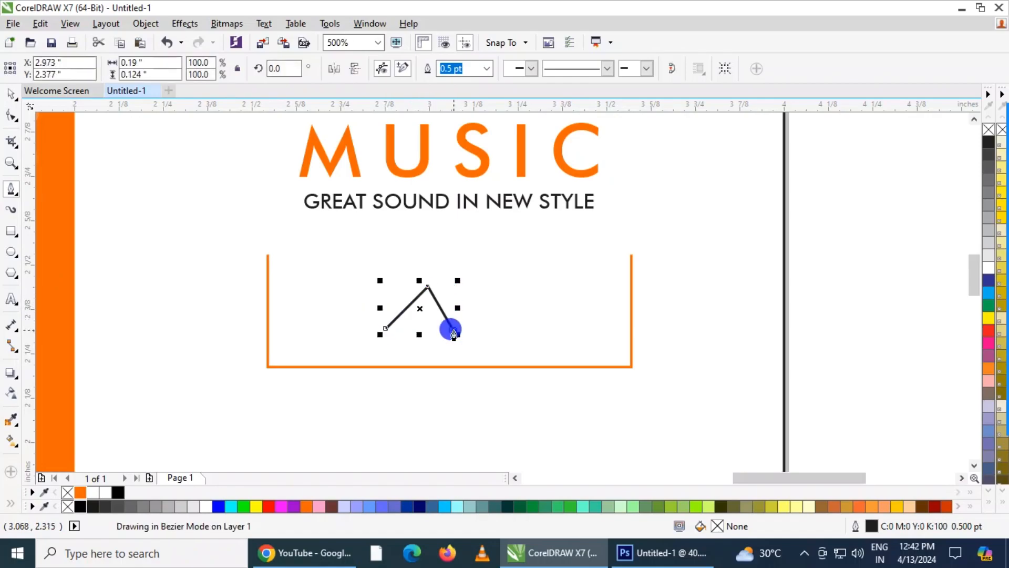
left_click(452, 330)
left_click(11, 95)
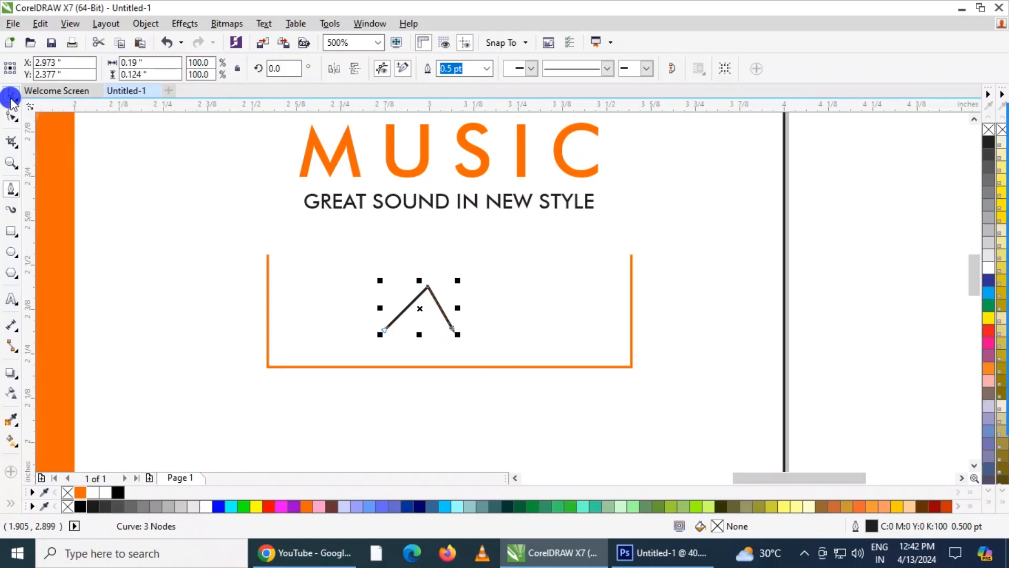
Delete the open peak and draw a square of about 0.27 inches over the lower part of the orange frame
scroll(448, 329, "up", 2)
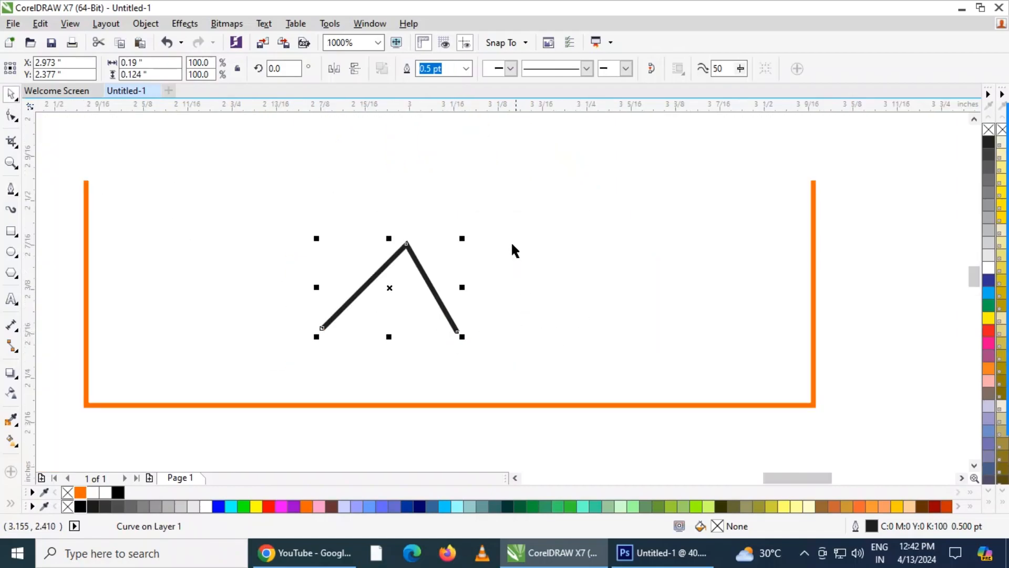
key("Delete")
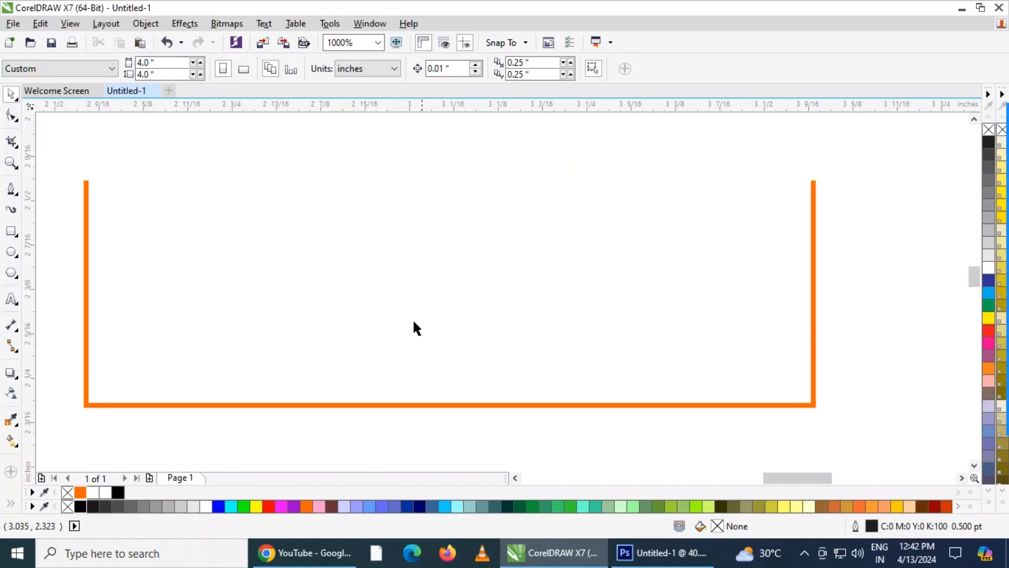
left_click(11, 232)
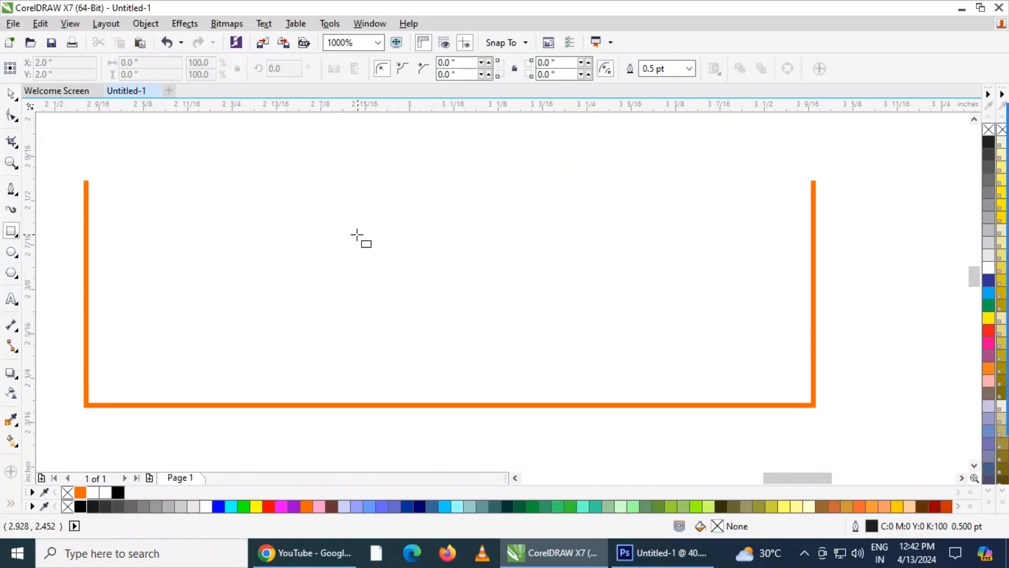
left_click_drag(353, 238, 543, 352)
left_click(11, 93)
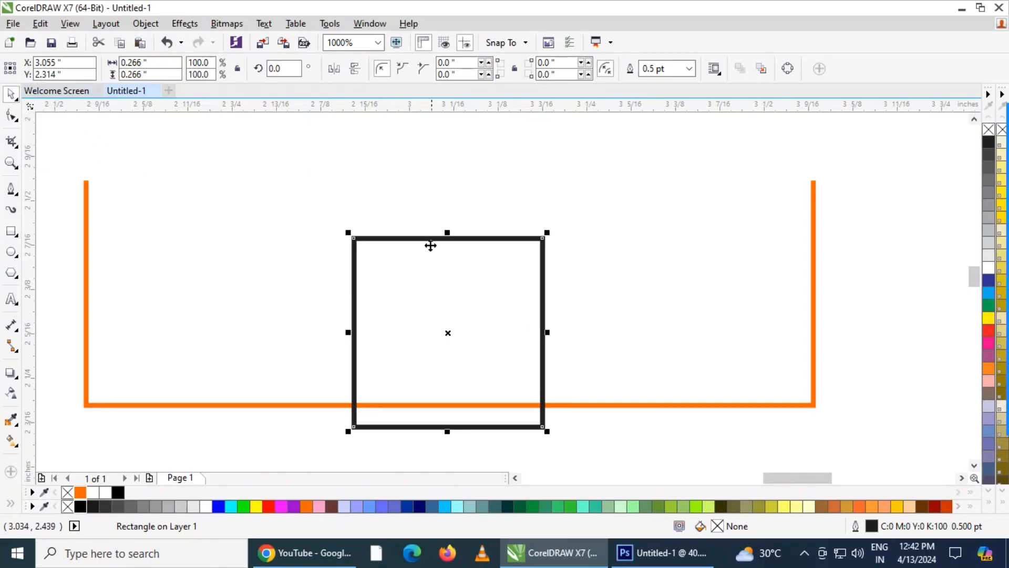
Rotate the square to 45 degrees so that it forms a diamond
scroll(429, 247, "down", 2)
left_click(284, 68)
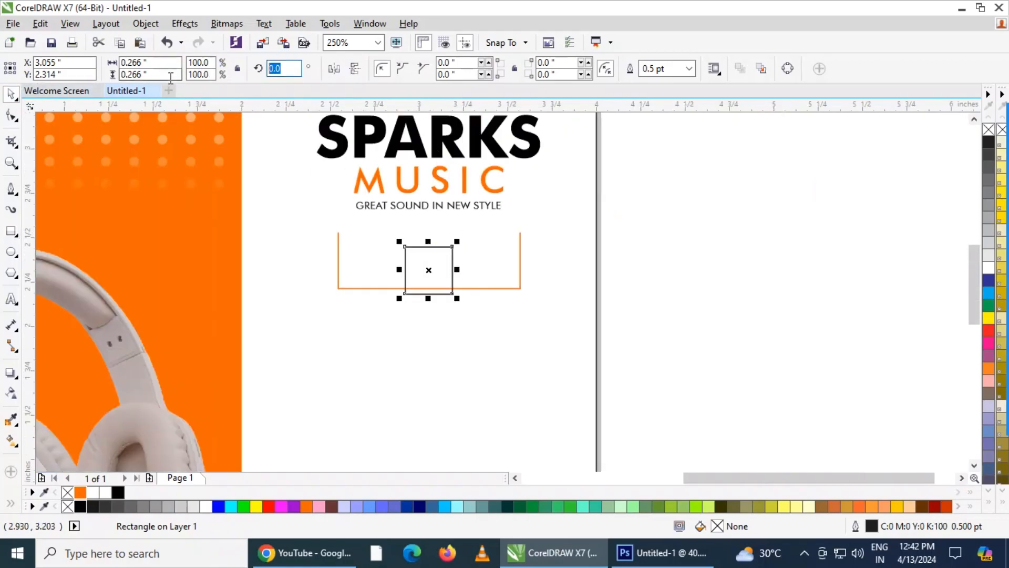
type("90")
key("Return")
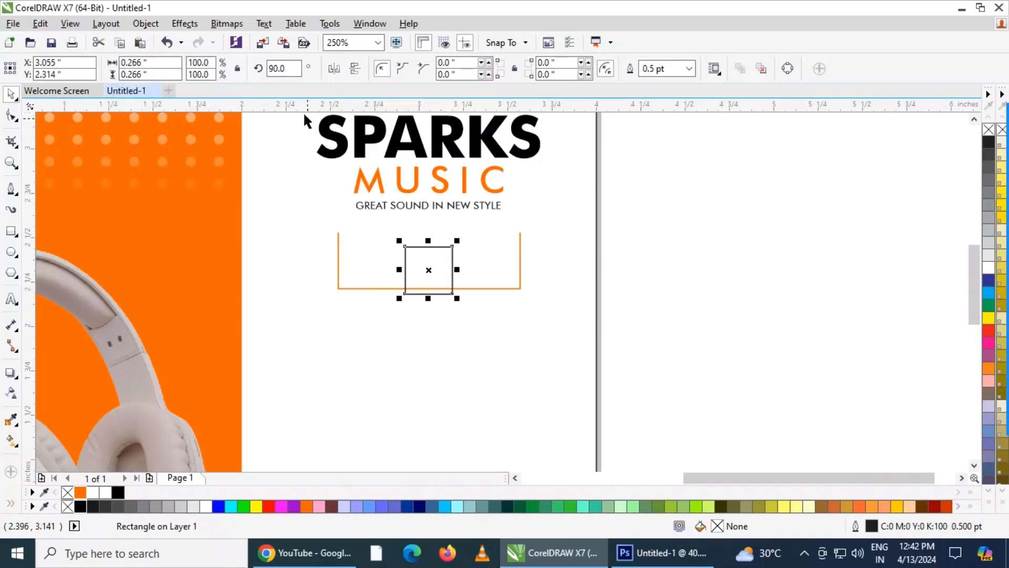
left_click(291, 67)
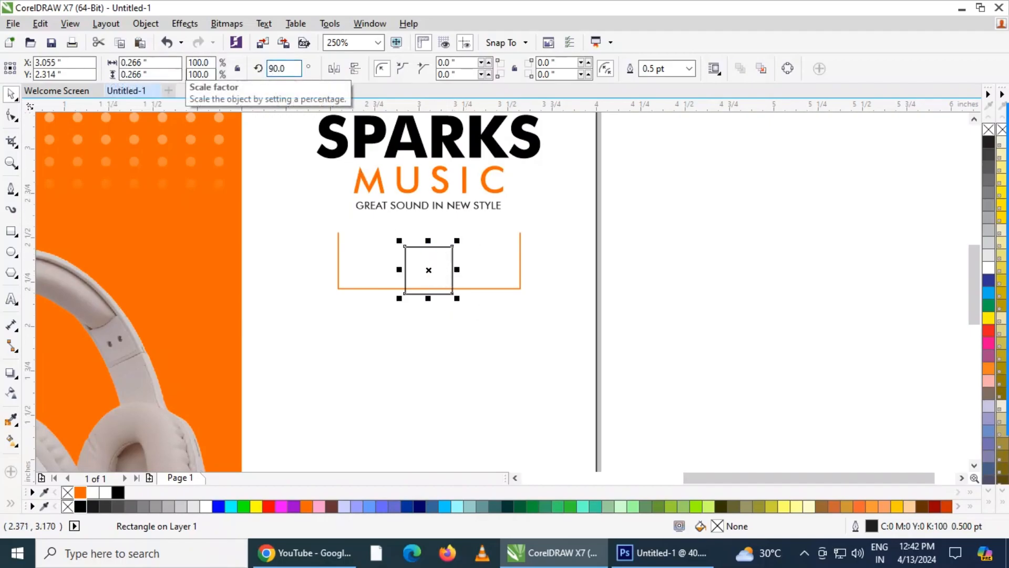
type("4")
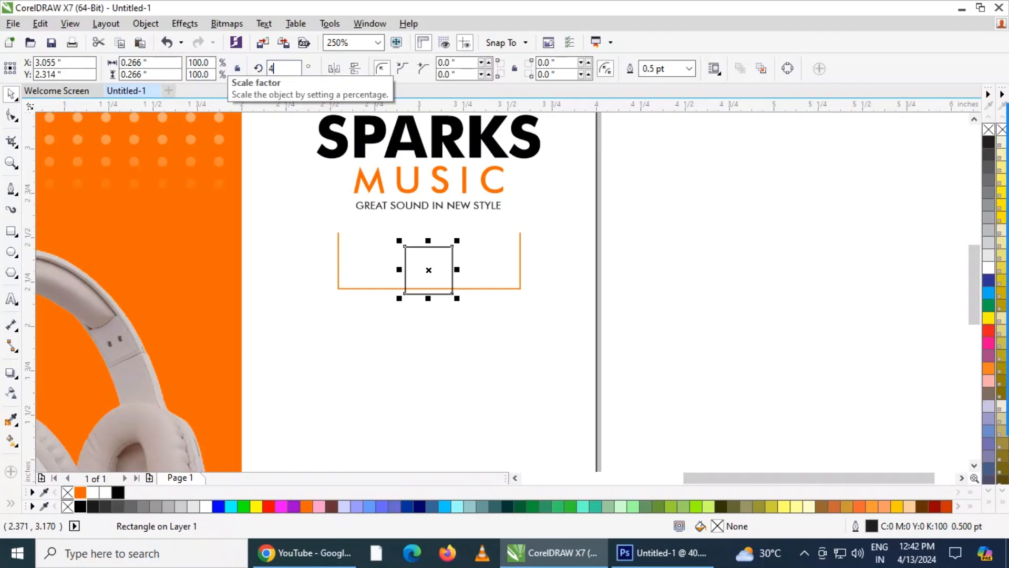
type("5")
key("Return")
left_click(744, 372)
Shrink the diamond to about 0.17 inches inside the frame's lower part and fill it orange with no outline
scroll(428, 260, "up", 2)
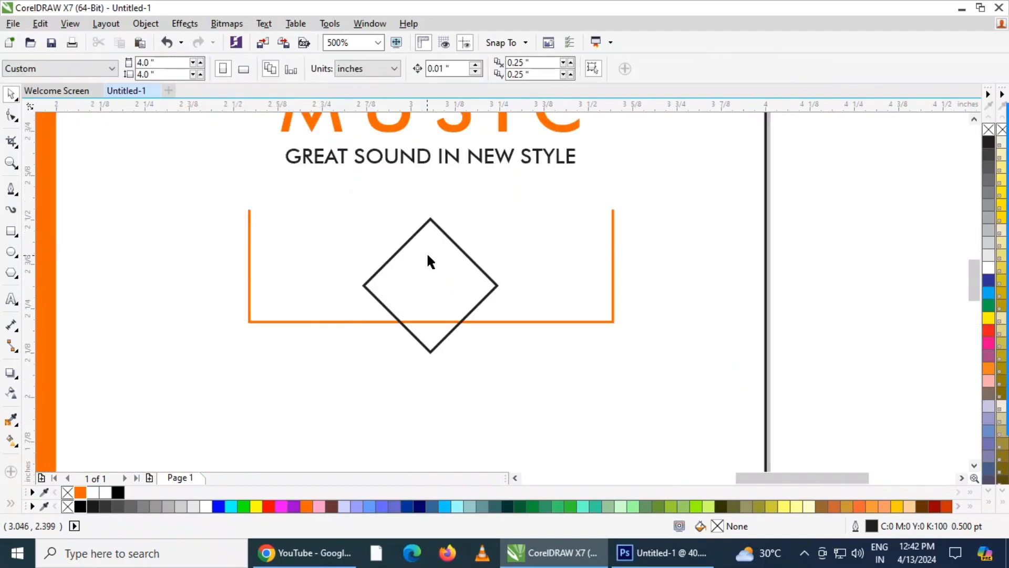
left_click(435, 231)
left_click_drag(499, 363, 465, 300)
left_click(80, 492)
left_click(932, 209)
scroll(496, 341, "down", 2)
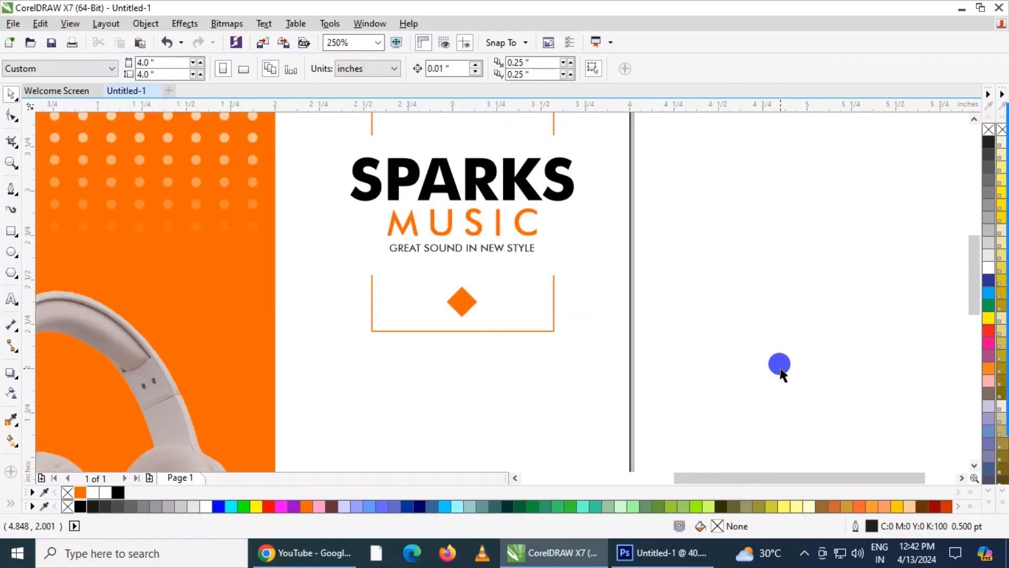
Duplicate the orange diamond straight up into the frame's upper part, above SPARKS
scroll(629, 363, "down", 2)
left_click_drag(544, 334, 544, 240)
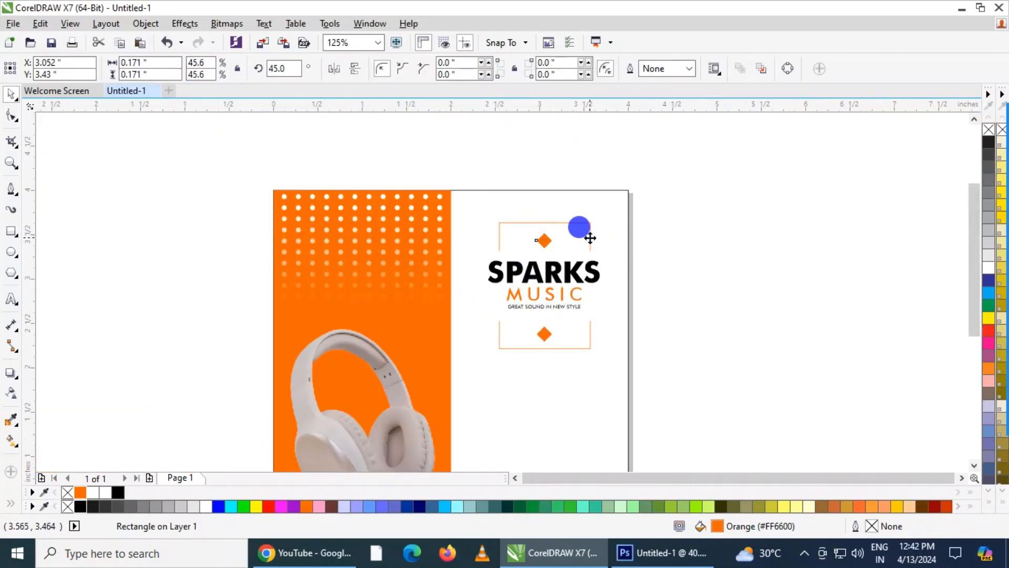
left_click(773, 339)
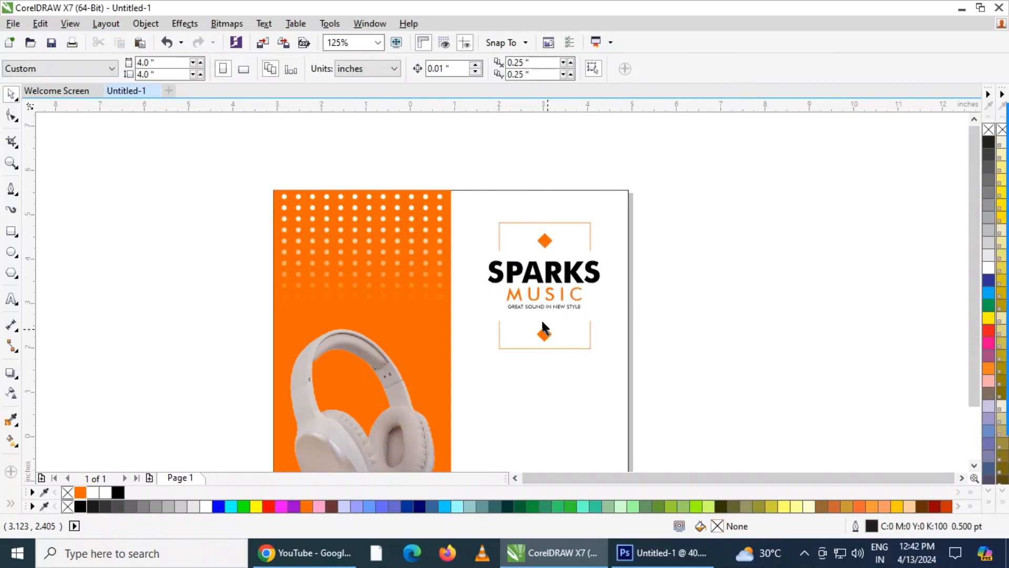
Draw a rectangle about 1.01 by 0.34 inches in the empty white area below the title frame
scroll(547, 342, "down", 2)
left_click(553, 374)
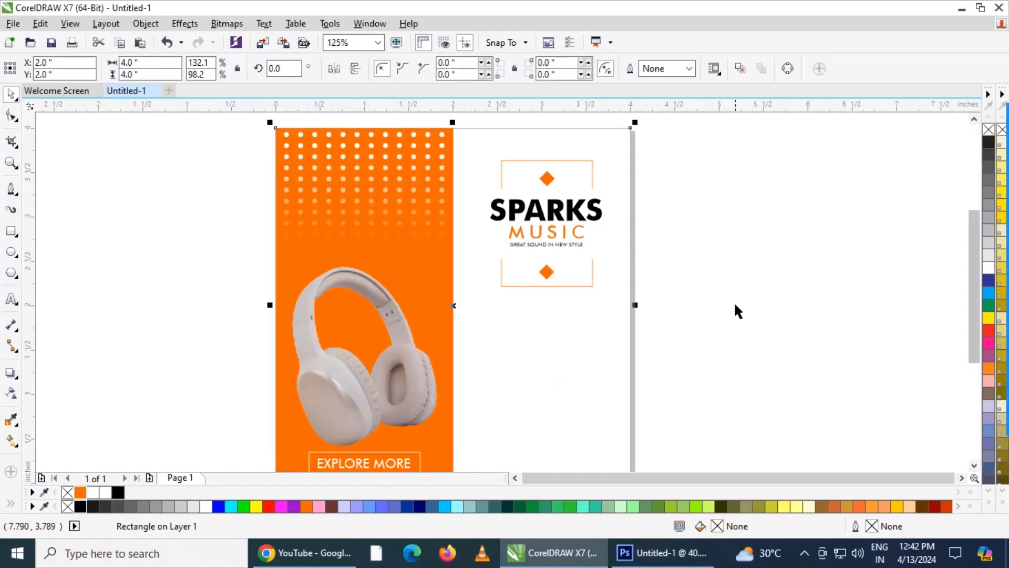
left_click(729, 341)
key("F3")
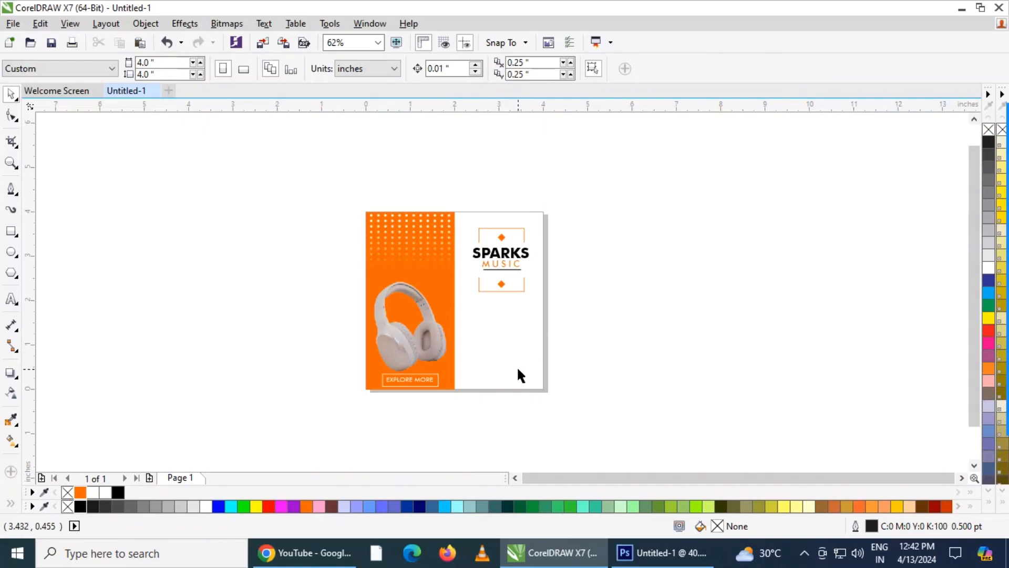
scroll(521, 375, "up", 2)
scroll(502, 357, "up", 2)
scroll(489, 278, "down", 2)
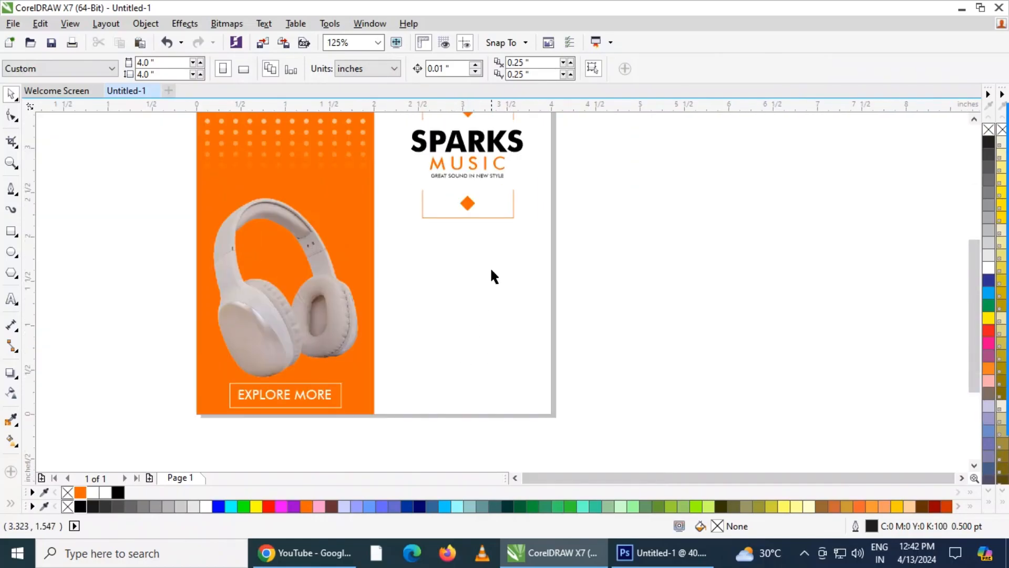
scroll(489, 272, "up", 2)
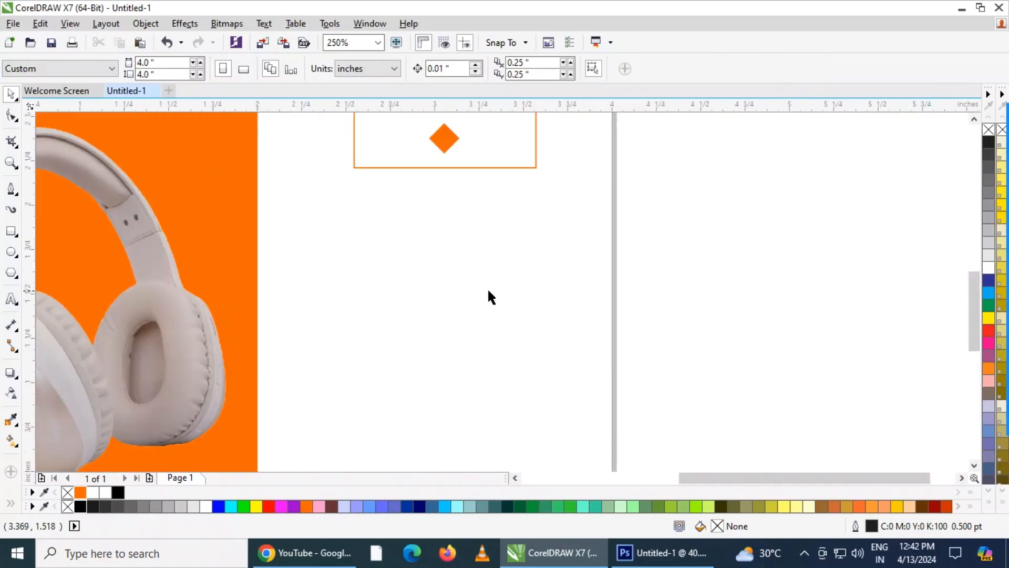
left_click(11, 232)
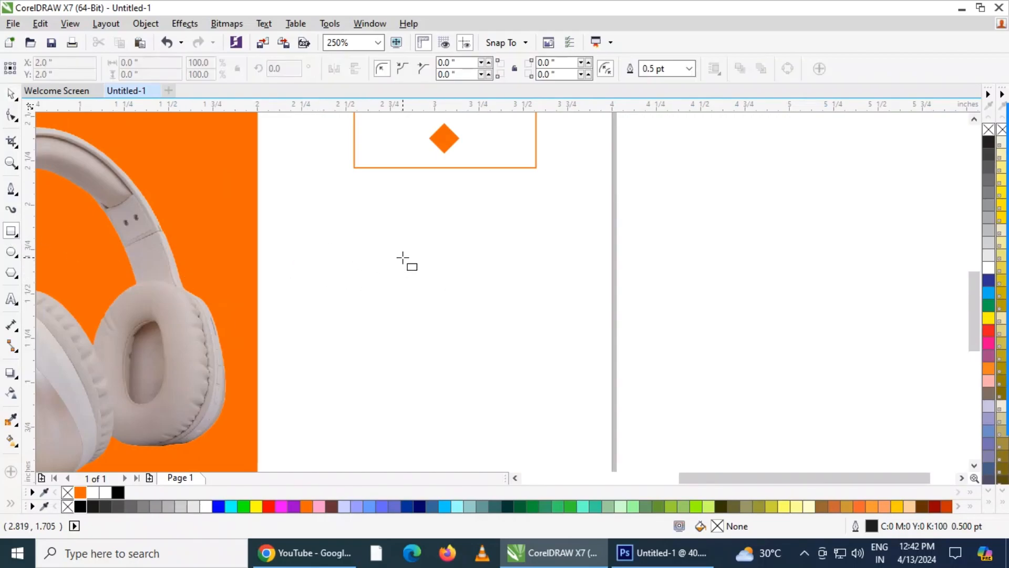
left_click_drag(360, 260, 538, 321)
left_click(9, 94)
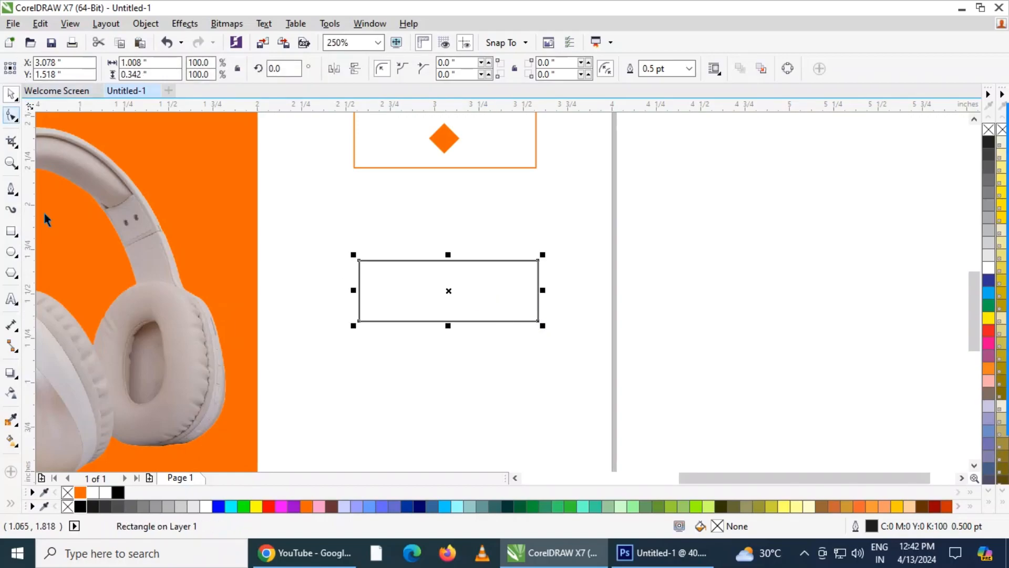
Fill the new rectangle with the frame's orange and remove its outline
left_click(79, 493)
scroll(407, 305, "up", 1)
right_click(989, 130)
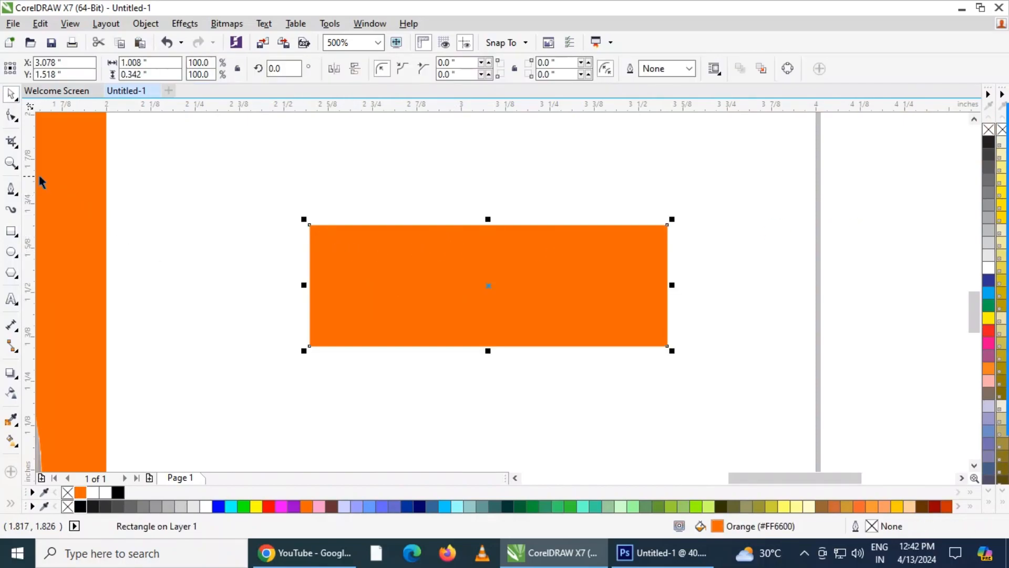
Convert the orange rectangle to curves and shift its upper-left node inward about a third of the width to slant the left side
left_click(13, 118)
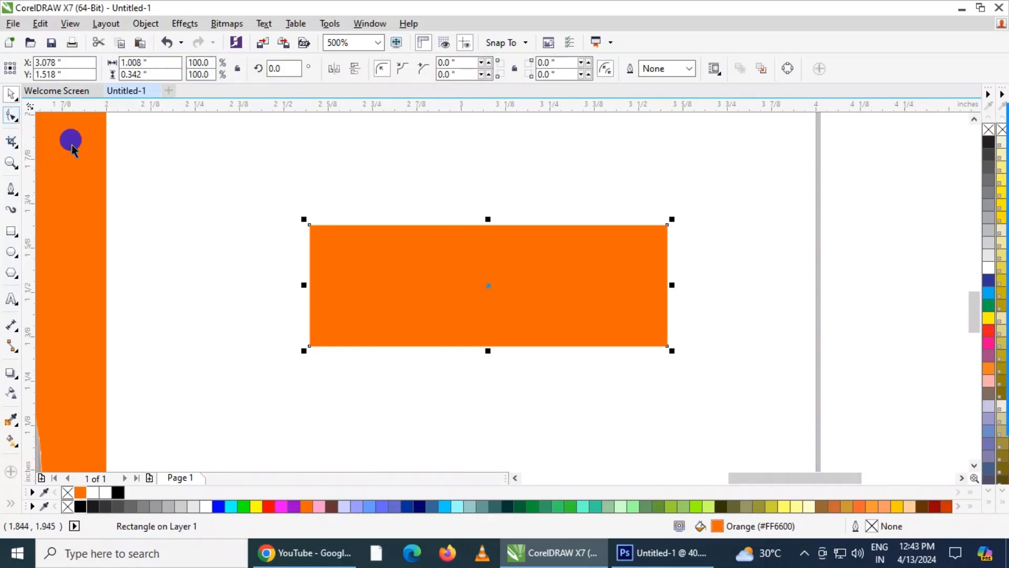
left_click(42, 124)
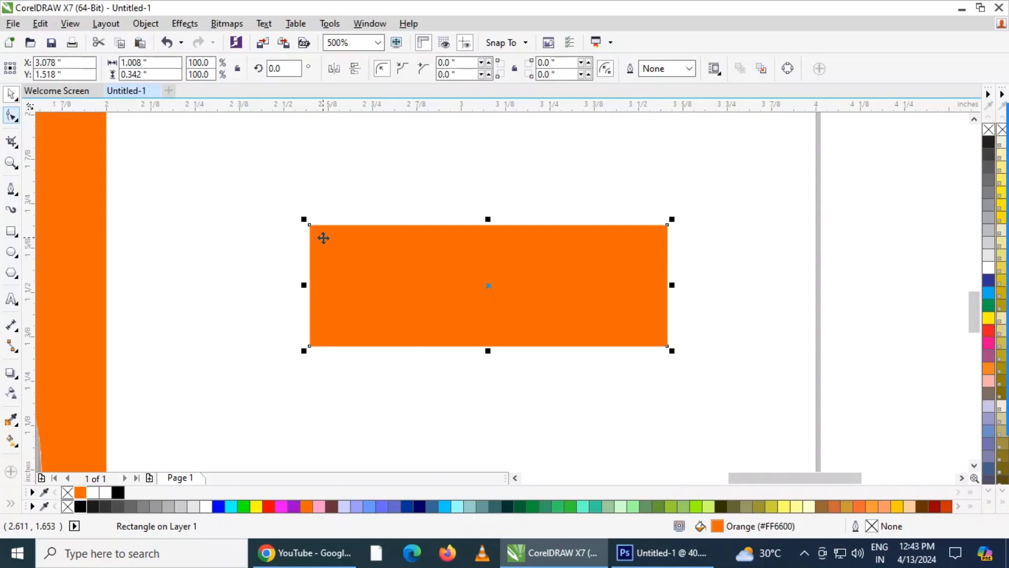
key("ctrl+q")
left_click(6, 117)
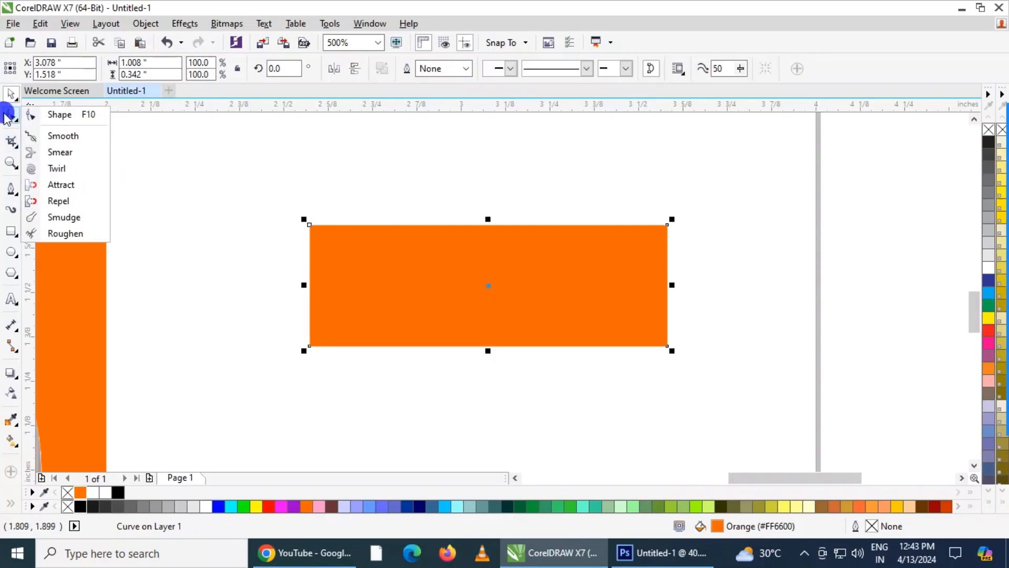
left_click(52, 115)
left_click(383, 233)
left_click_drag(310, 226, 430, 226)
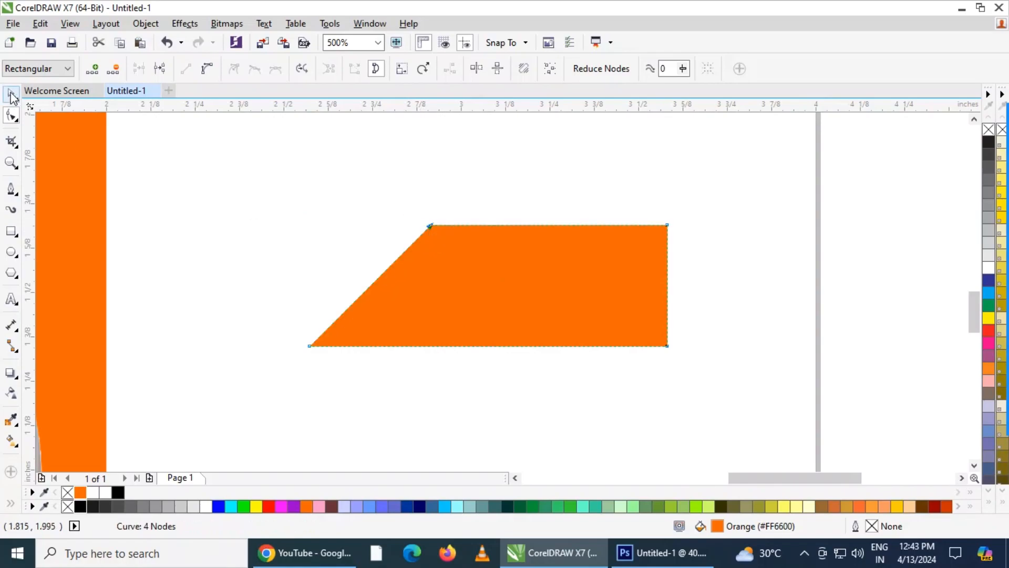
Move the slanted orange shape about 0.17 inches to the right and slightly down to make room on its left
left_click(13, 96)
left_click(344, 383)
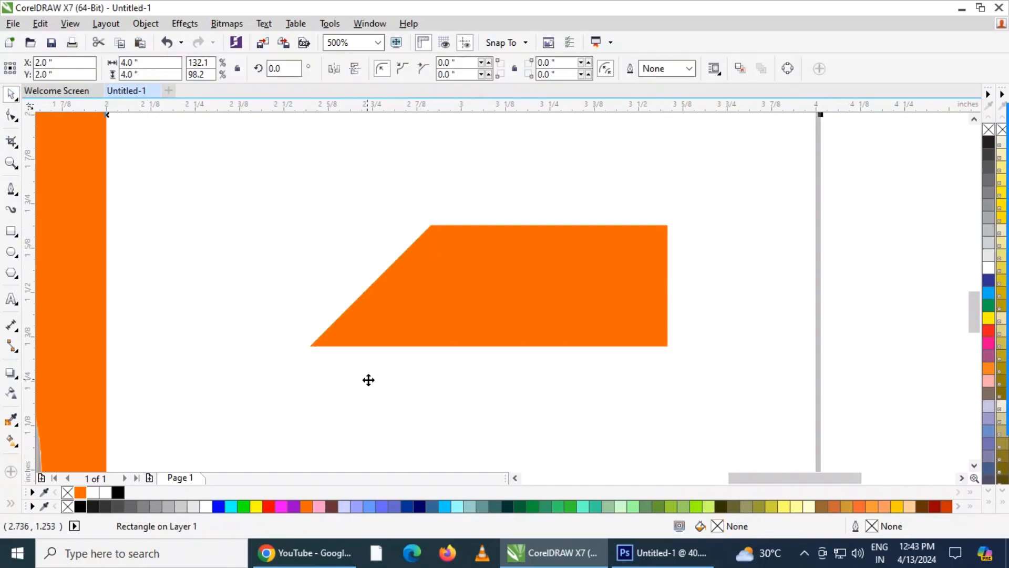
left_click_drag(452, 323, 491, 330)
left_click_drag(499, 322, 500, 323)
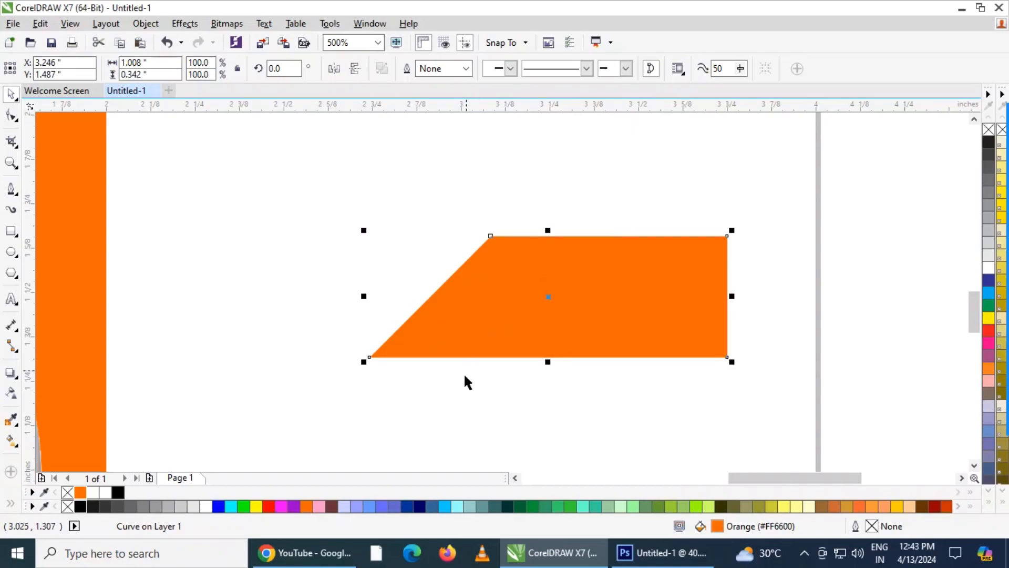
key("F6")
left_click(462, 379)
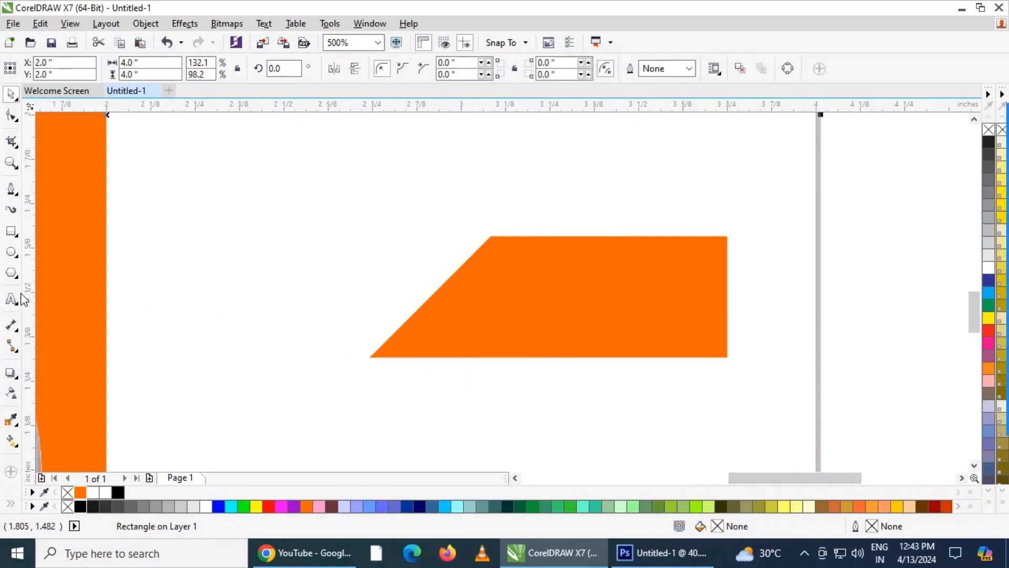
Add the text "25%" left of the slanted orange shape in 15 pt Futura Md BT
left_click(11, 299)
left_click(228, 273)
left_click(486, 68)
type("15")
key("Return")
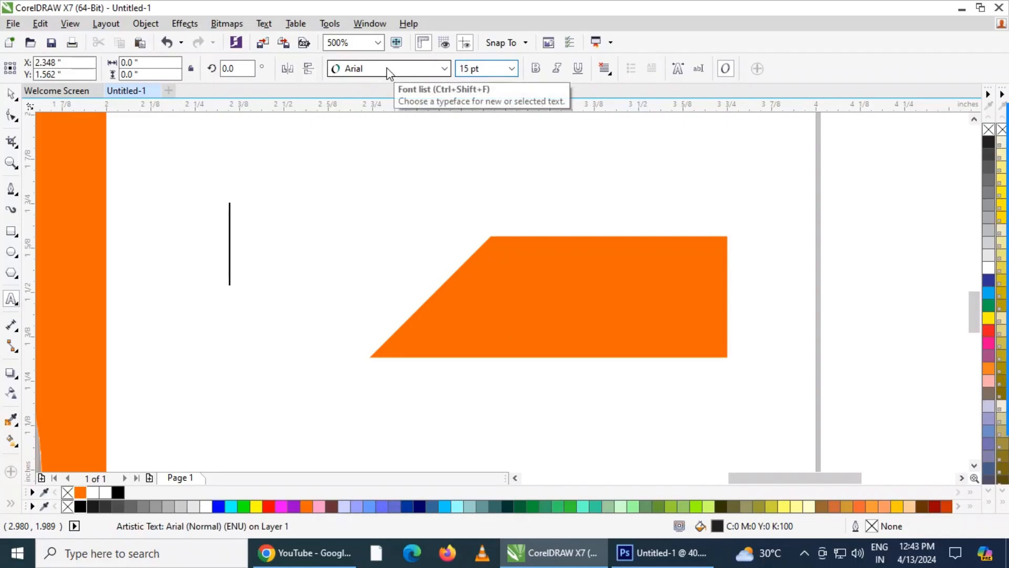
left_click(373, 73)
left_click(384, 106)
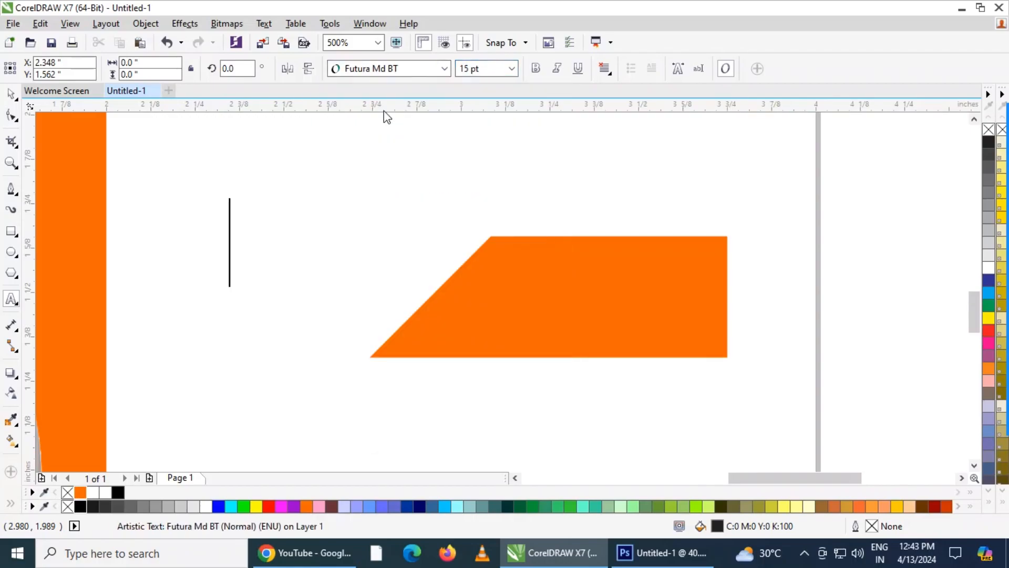
type("25")
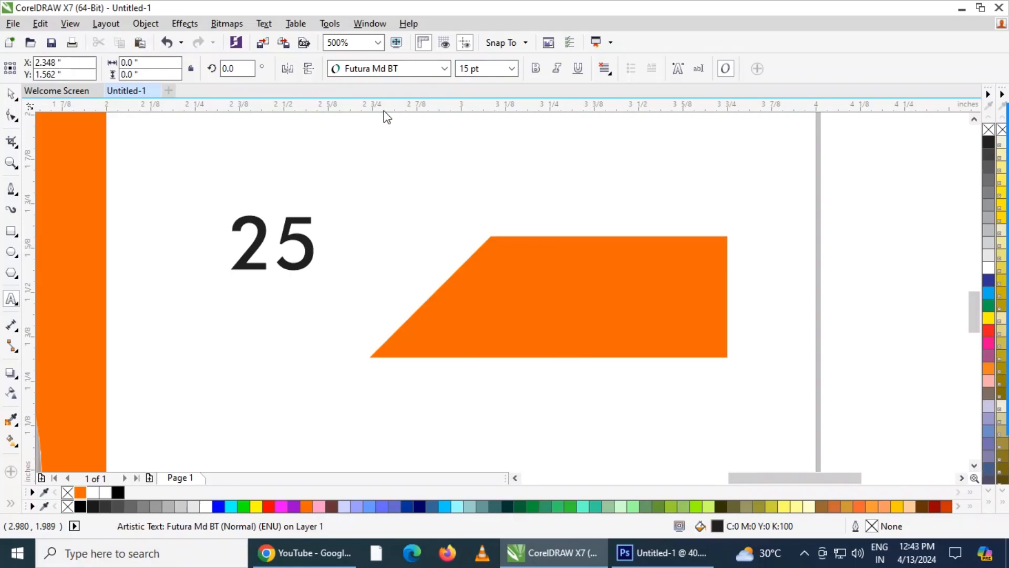
type("%")
left_click(10, 93)
Change the 25% text to bold Century Gothic, enlarge it to about 22.8 pt and place it against the shape's slanted side
left_click(420, 69)
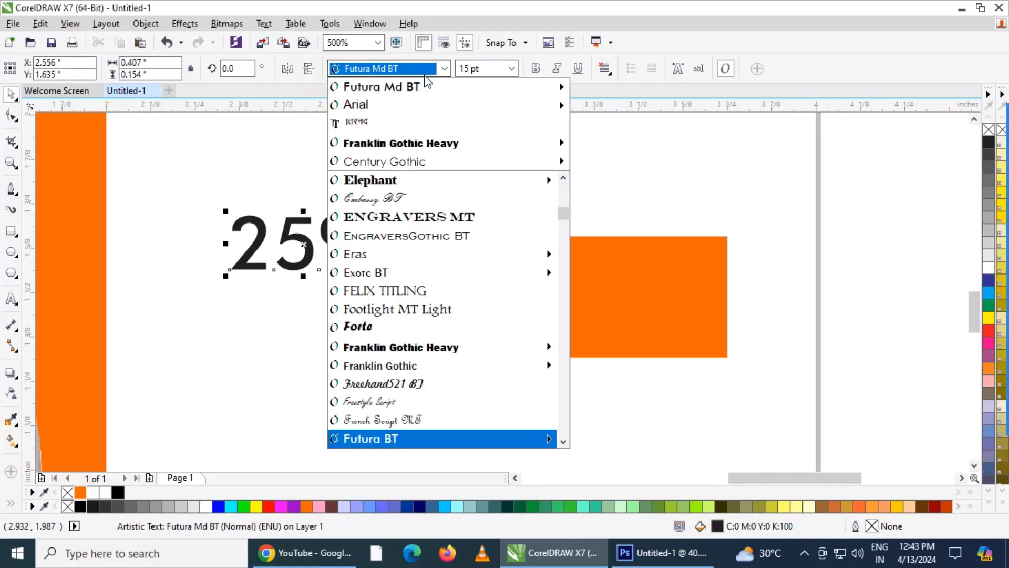
left_click(415, 160)
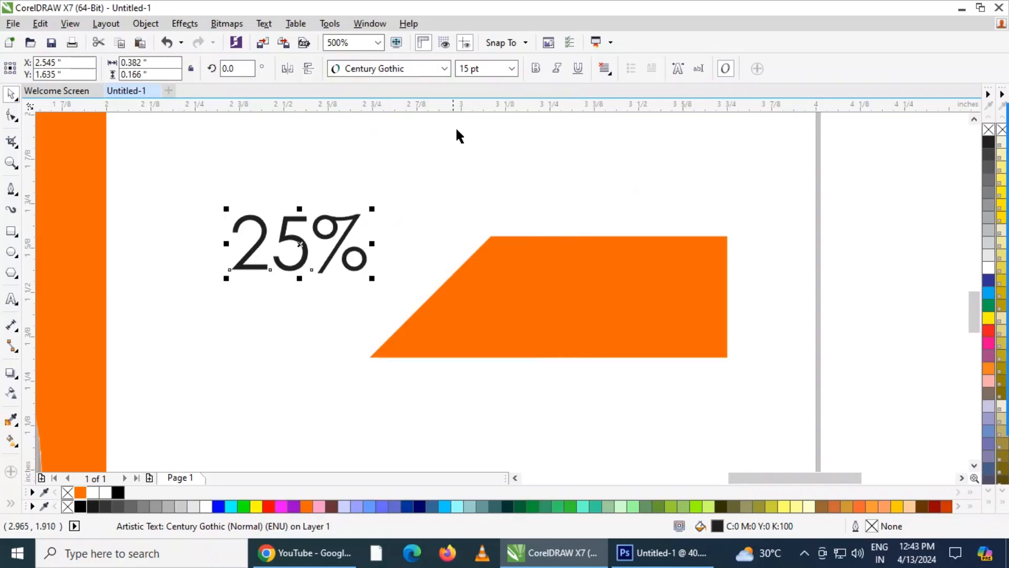
left_click(536, 69)
left_click_drag(367, 258, 353, 310)
Align the 25% text's vertical centre with the slanted orange shape and fill the text with solid black
left_click(529, 335, "shift")
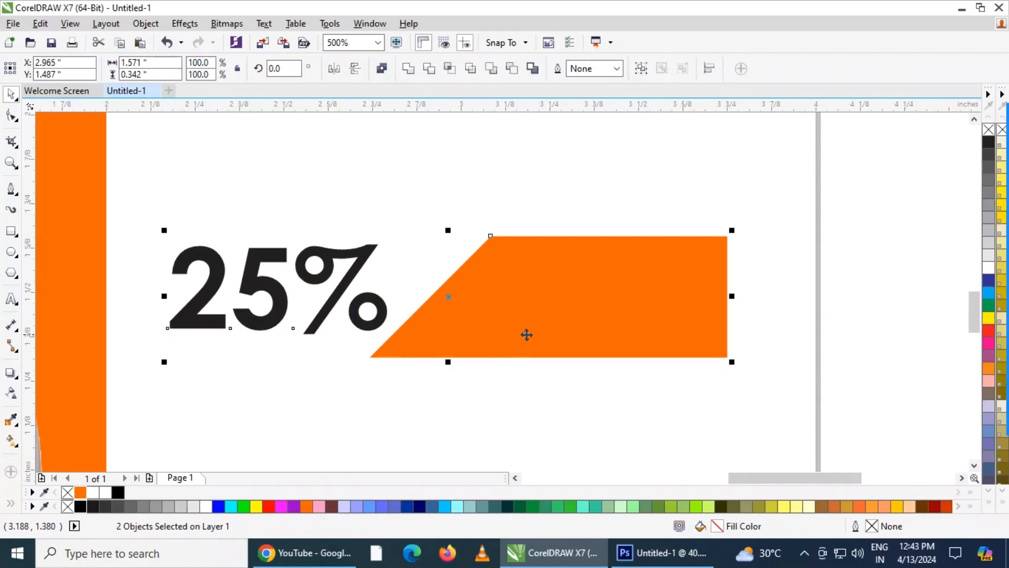
key("e")
left_click(379, 338)
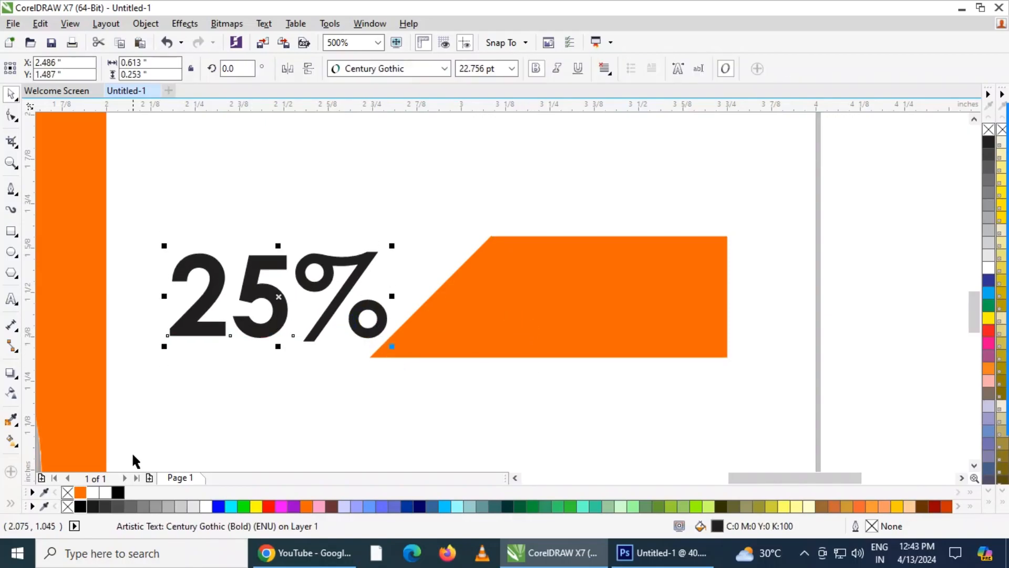
left_click(114, 492)
left_click(333, 401)
Add the text "OFF" over the slanted orange shape in 24 pt Arial
scroll(308, 390, "down", 2)
scroll(475, 360, "up", 2)
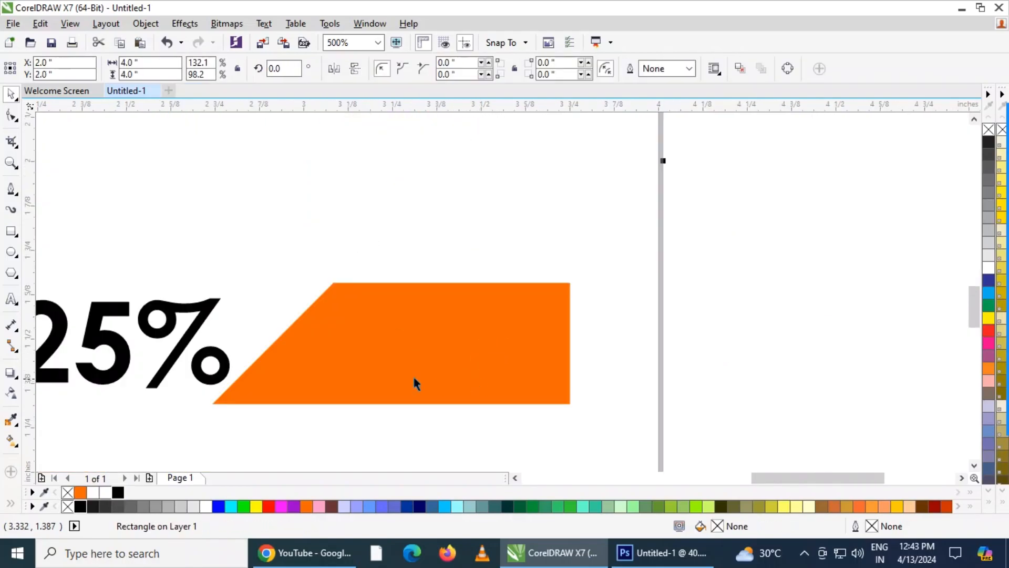
left_click(11, 299)
left_click(338, 358)
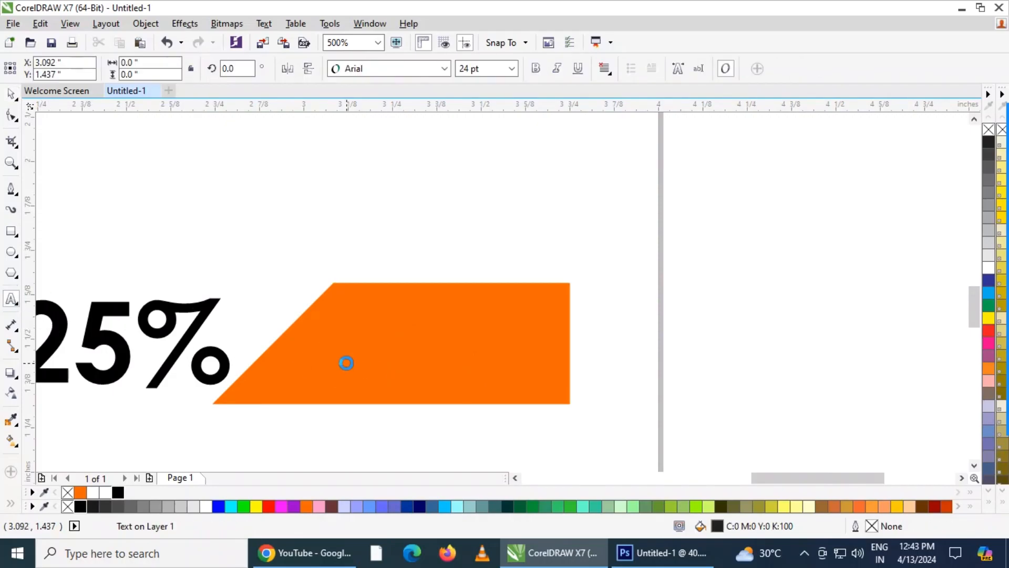
type("OFF")
left_click(11, 94)
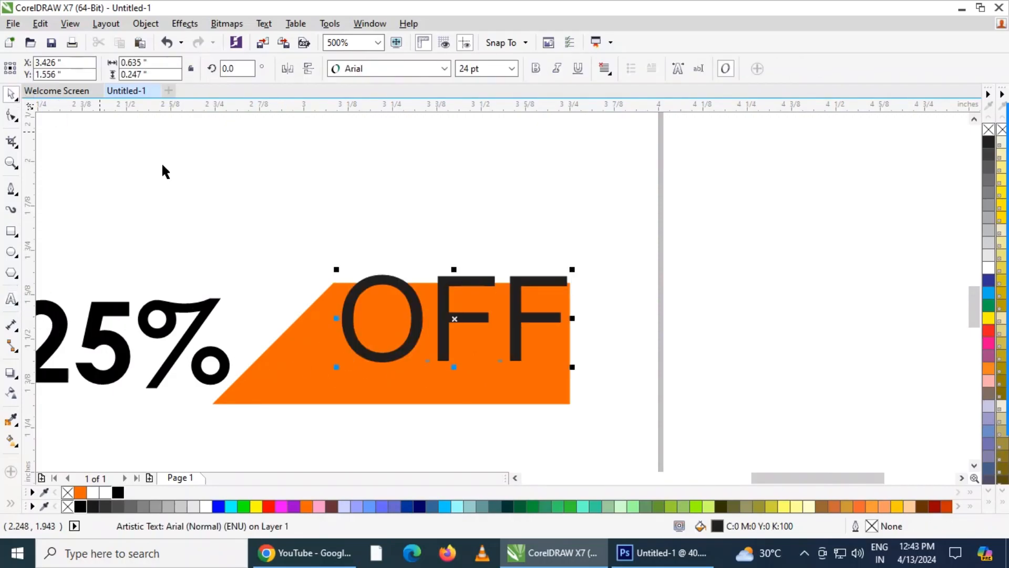
Change the OFF text's font to Century Gothic and centre the text on the slanted orange shape
left_click(408, 69)
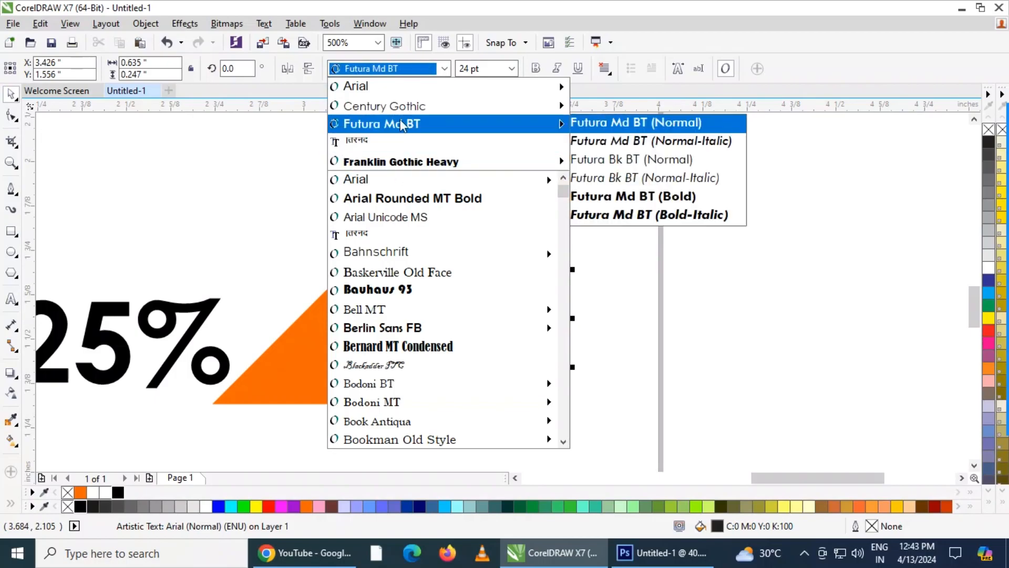
left_click(402, 126)
left_click(475, 361, "shift")
key("c")
left_click(659, 383)
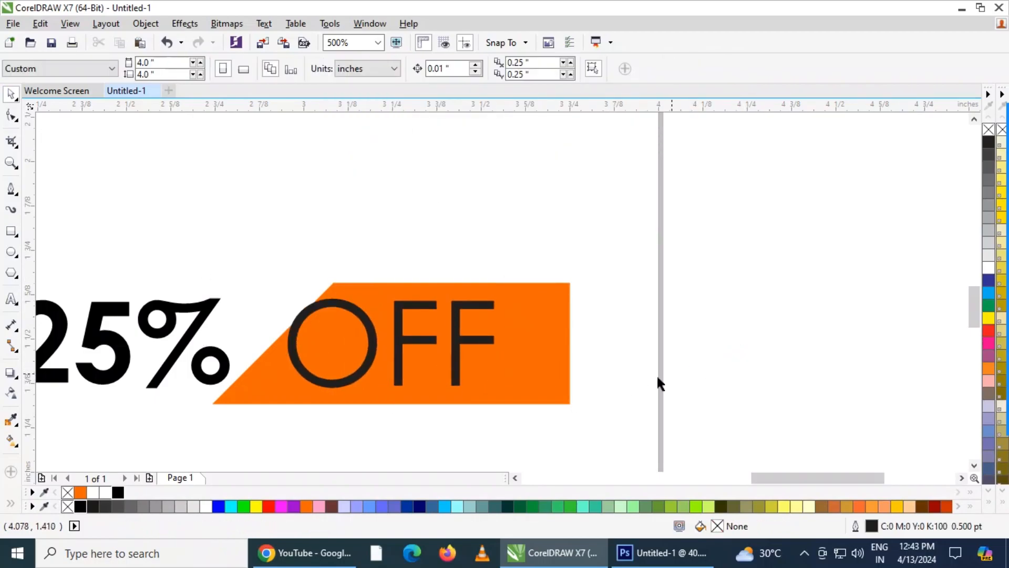
Make the OFF text bold, shift it toward the shape's straight side and reduce it to about 21.2 pt
left_click(491, 342)
left_click(536, 68)
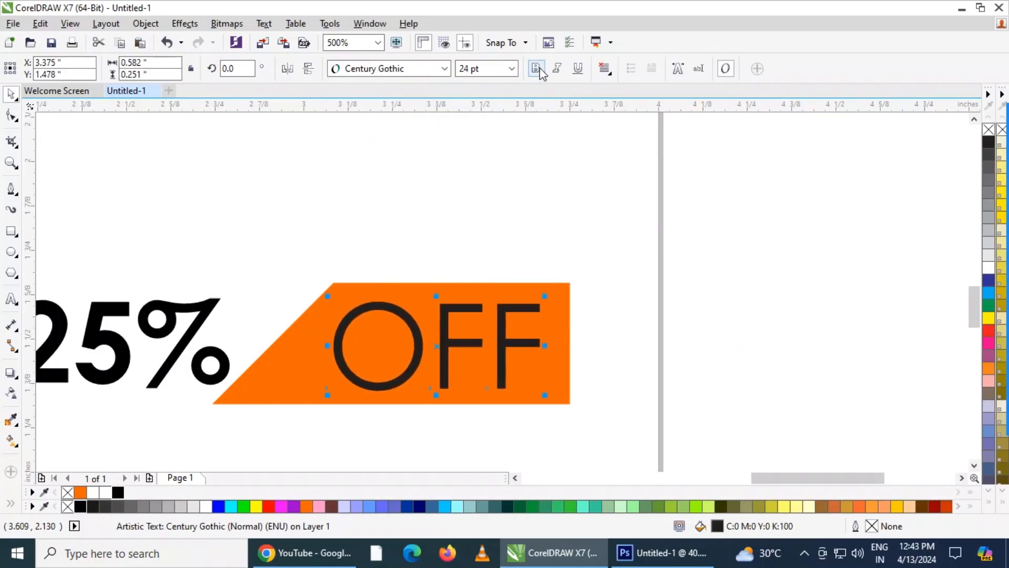
left_click_drag(540, 395, 527, 389)
Align the OFF text's vertical centre with the slanted orange shape and fill the text with white
left_click(561, 392, "shift")
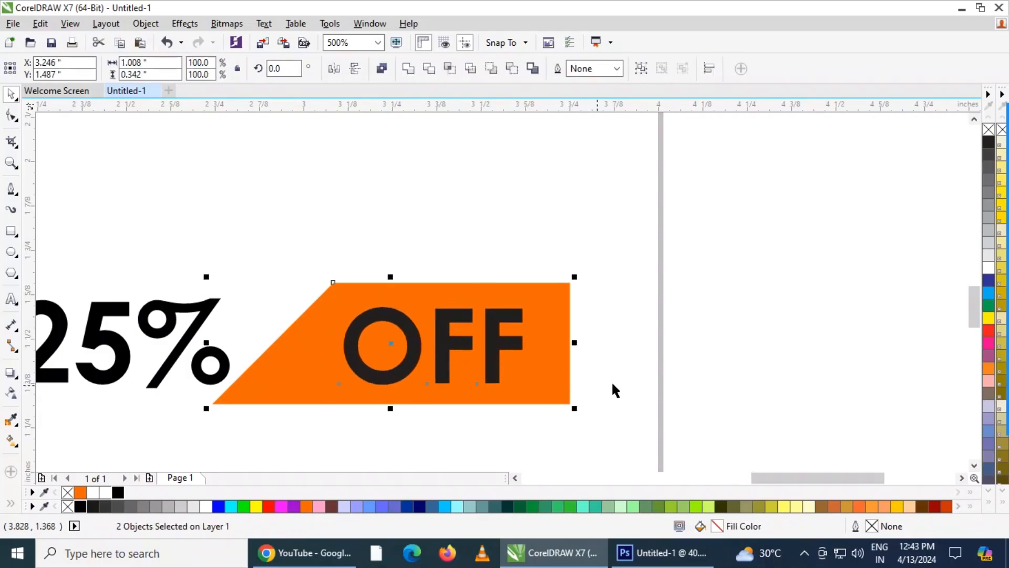
left_click(523, 349)
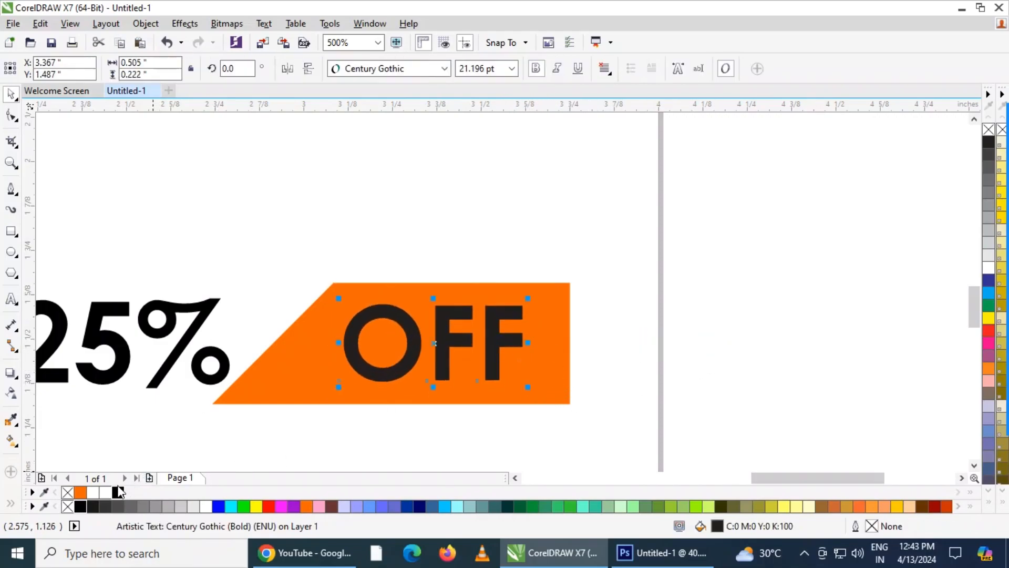
left_click(111, 491)
left_click(698, 372)
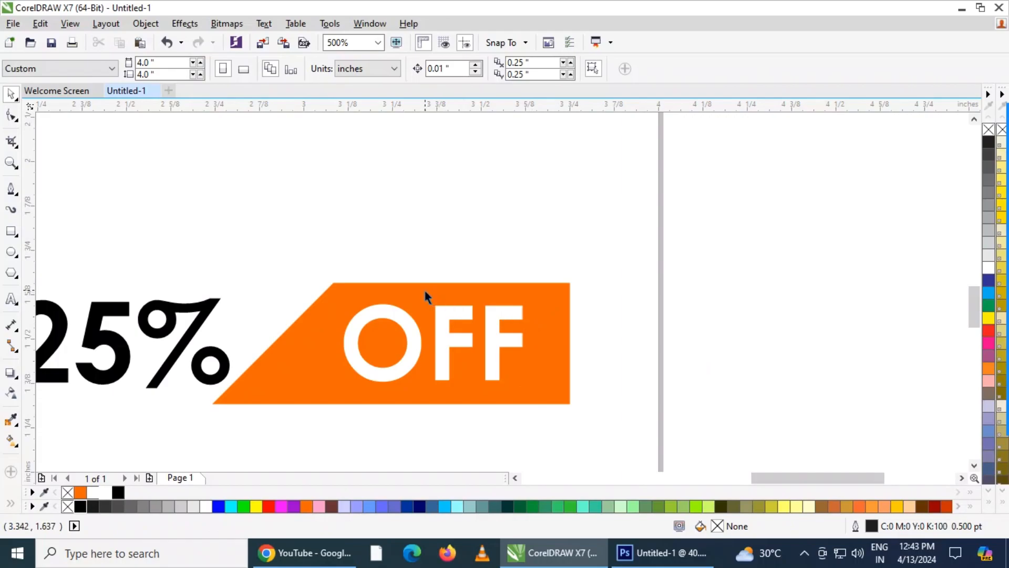
Start a new artistic text under the slanted orange shape in 10 pt Arial
scroll(422, 414, "up", 2)
scroll(427, 370, "down", 4)
scroll(421, 377, "up", 2)
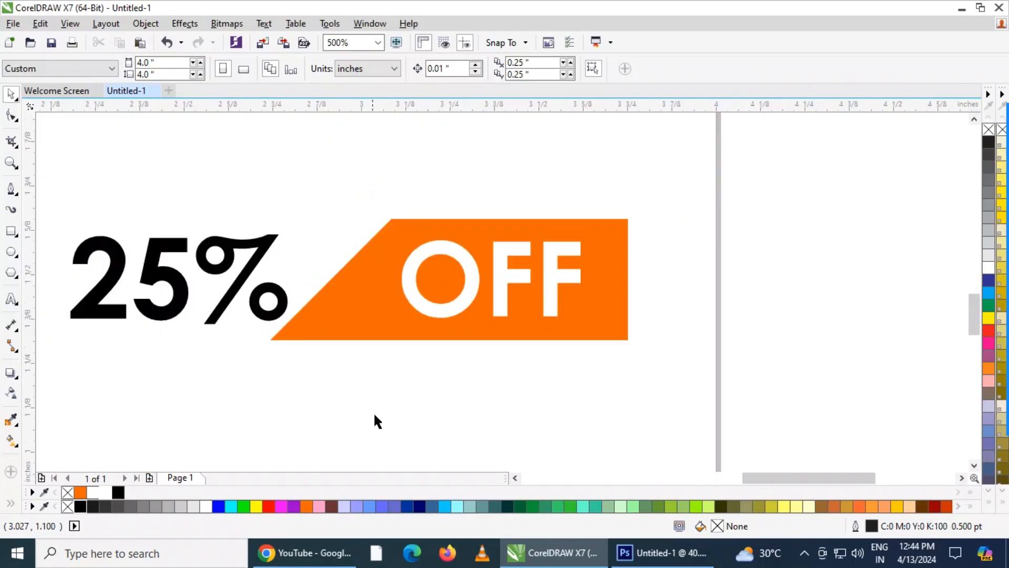
scroll(415, 379, "up", 2)
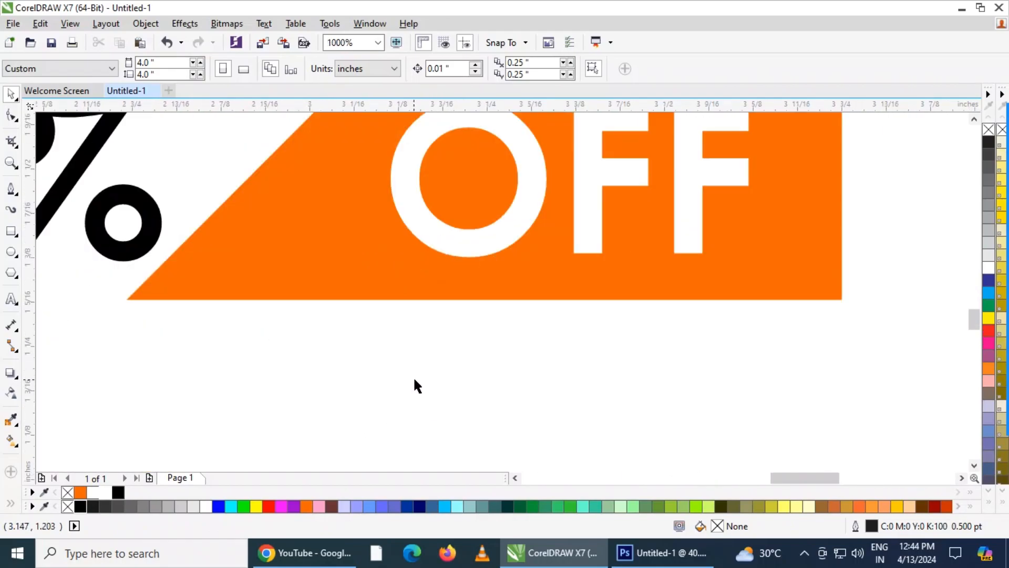
left_click(11, 298)
left_click(140, 334)
left_click(458, 67)
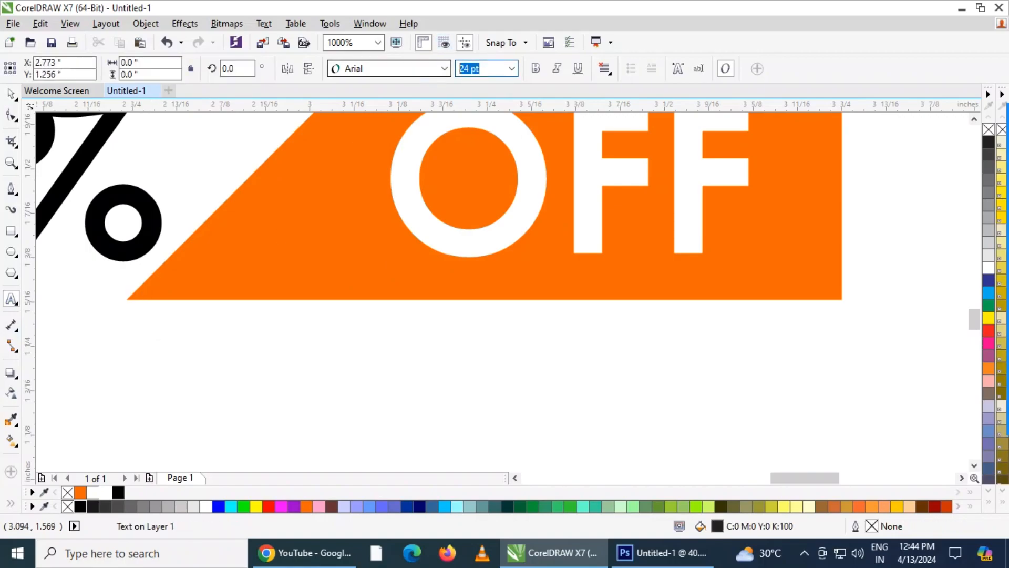
type("10")
key("Return")
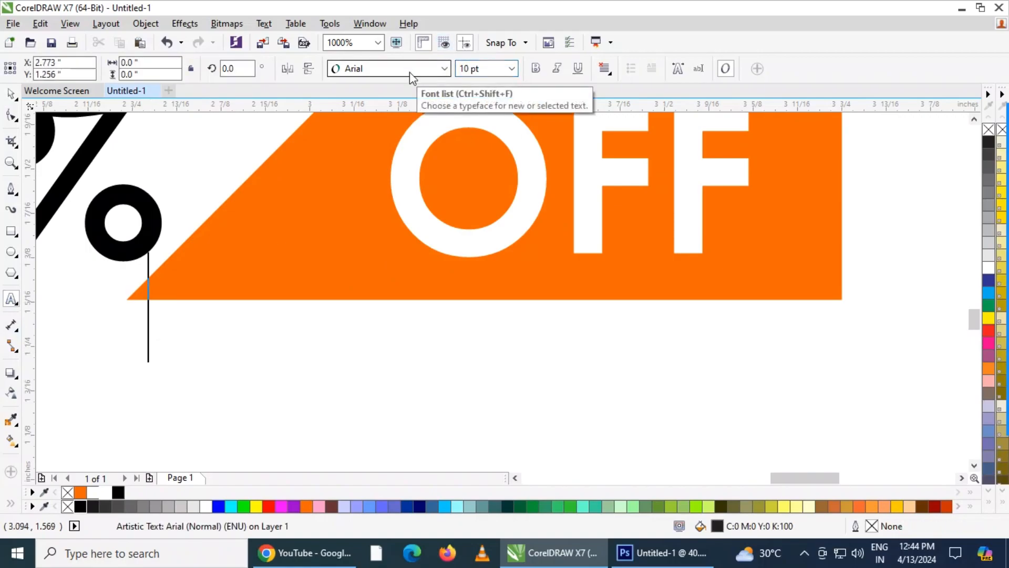
type("DAILY")
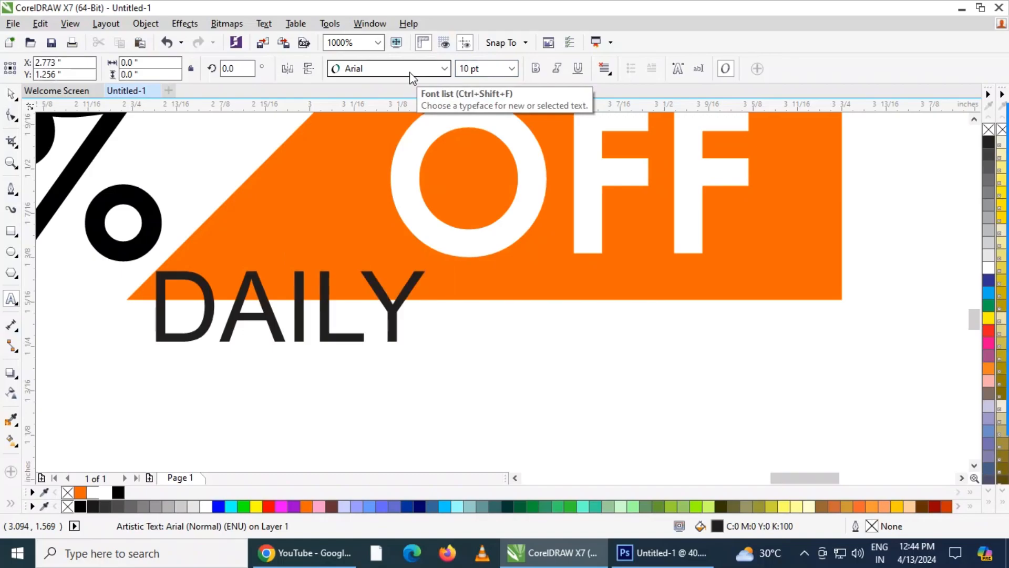
key("BackSpace")
key("BackSpace")
key("BackSpace")
key("BackSpace")
key("BackSpace")
key("BackSpace")
Enter "ONLY THIS WEEK" as the line of text under the slanted orange shape
type("ONLY ")
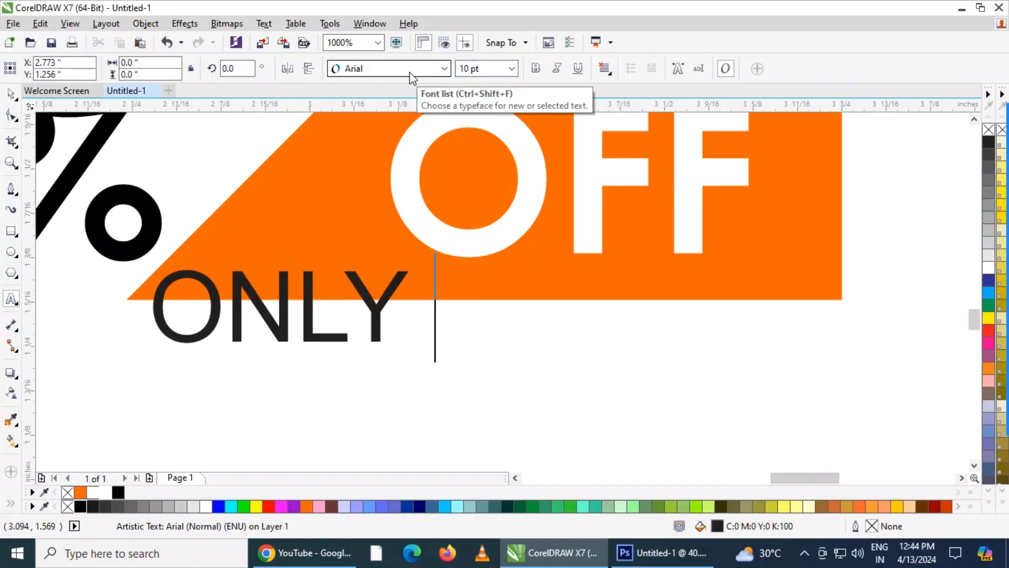
type("THIS ")
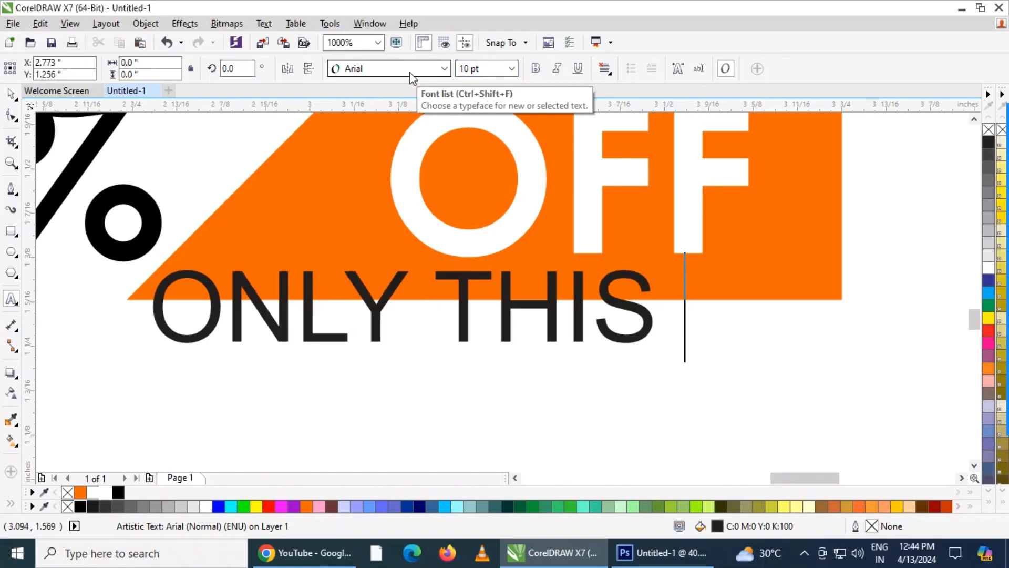
type("WEEK")
scroll(455, 148, "down", 2)
key("ctrl+space")
Reduce the ONLY THIS WEEK text to about 6 pt and place it just below the orange shape, starting at its slanted corner
left_click(714, 245)
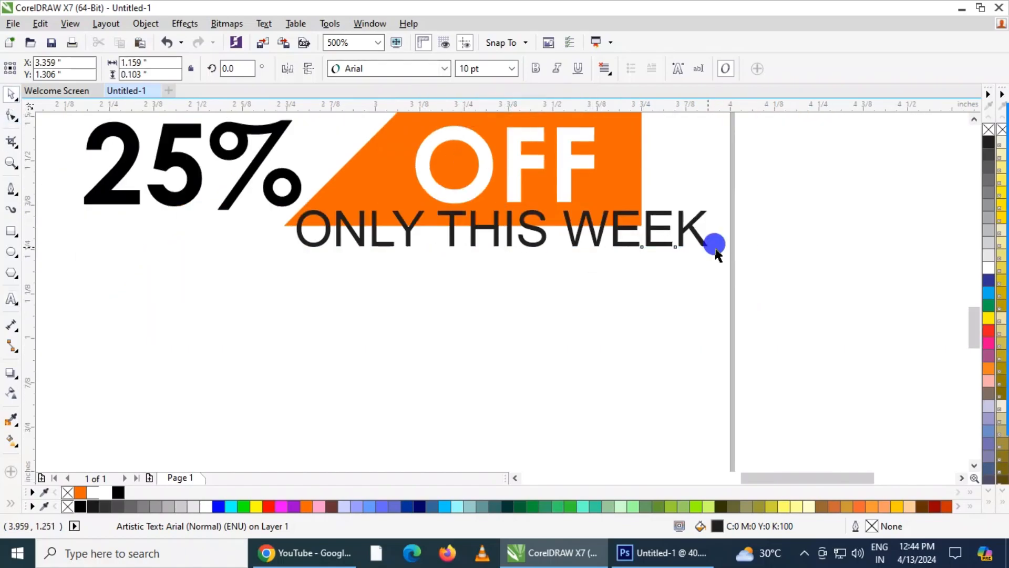
left_click(702, 247)
left_click_drag(720, 255, 541, 267)
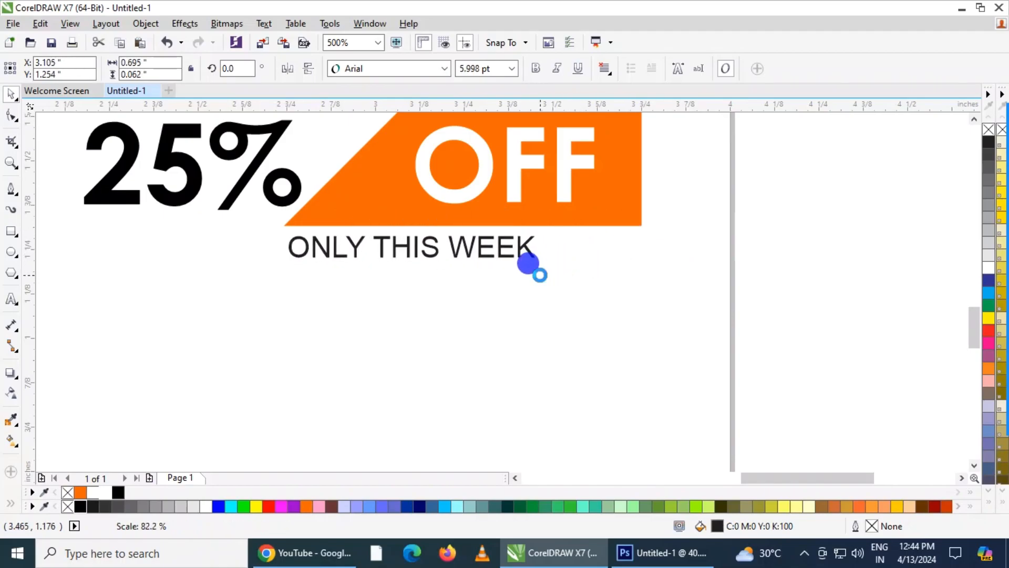
Widen the letter spacing of ONLY THIS WEEK until the line spans the orange shape's full lower edge
left_click(21, 116)
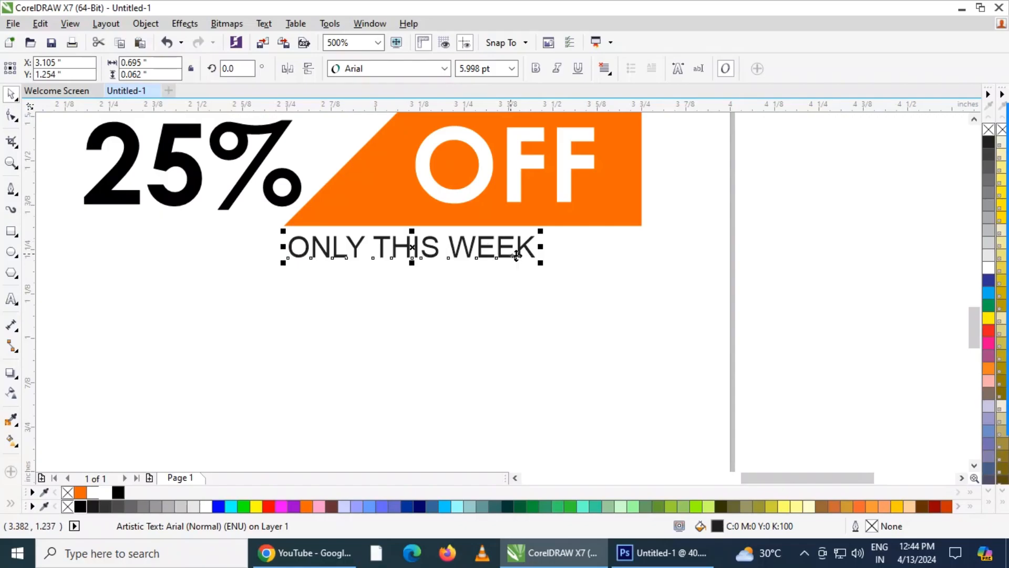
left_click_drag(555, 261, 674, 257)
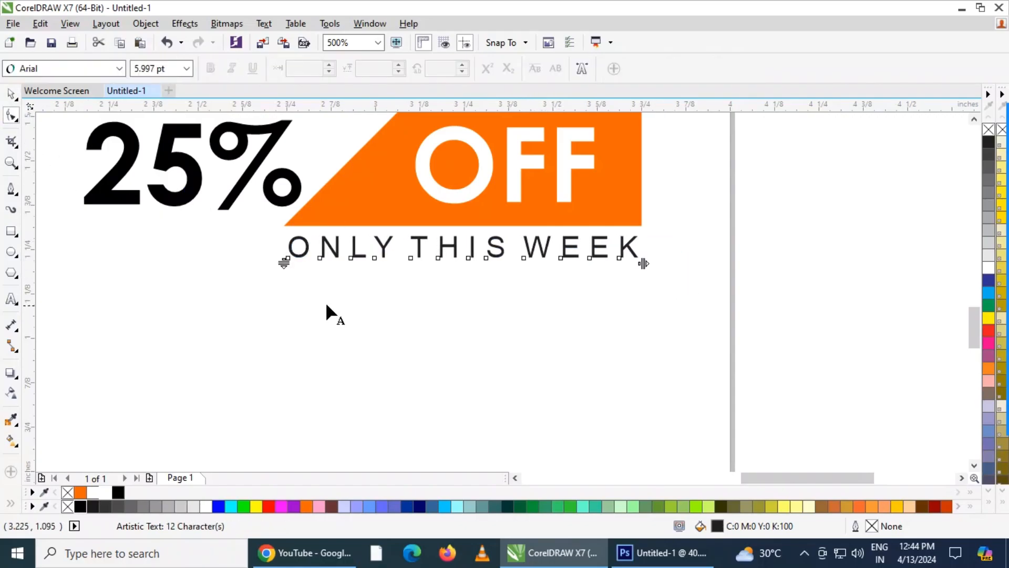
left_click(13, 96)
left_click(709, 285)
Add the placeholder text "LOGO" in 24 pt Arial below the 25% OFF banner, centred in the white half
scroll(466, 256, "down", 3)
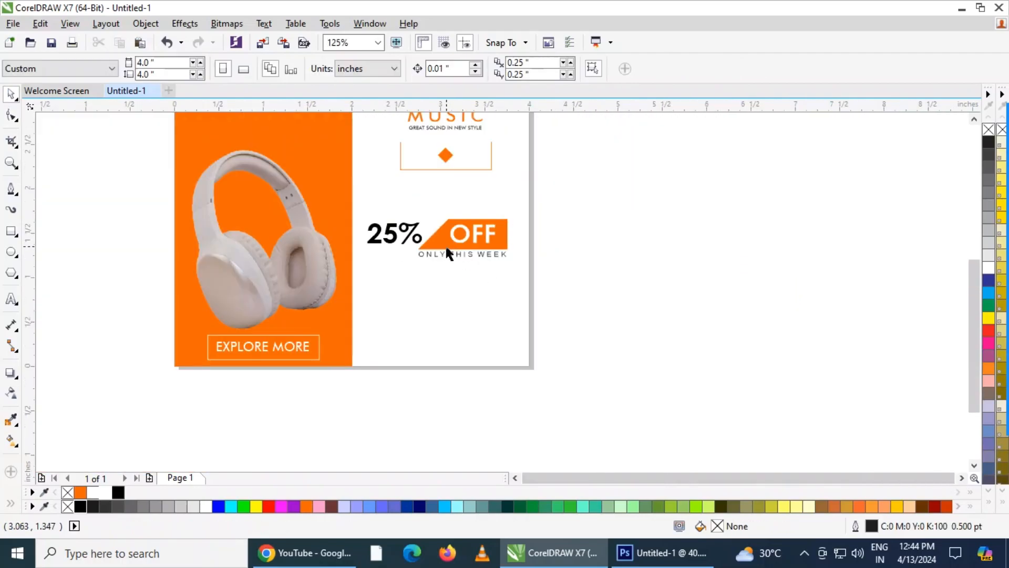
scroll(439, 264, "up", 1)
scroll(451, 315, "up", 1)
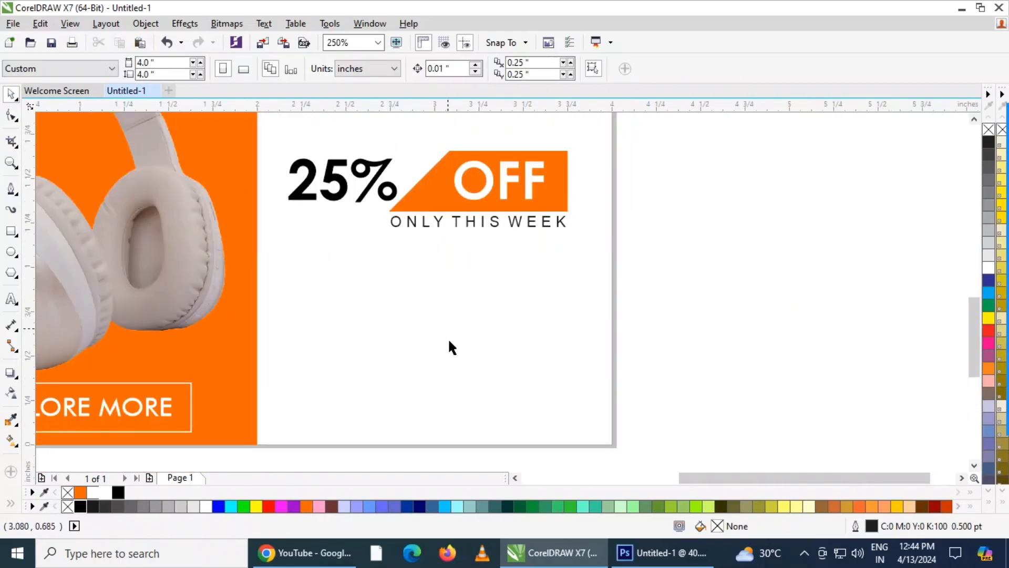
left_click(12, 299)
left_click(351, 337)
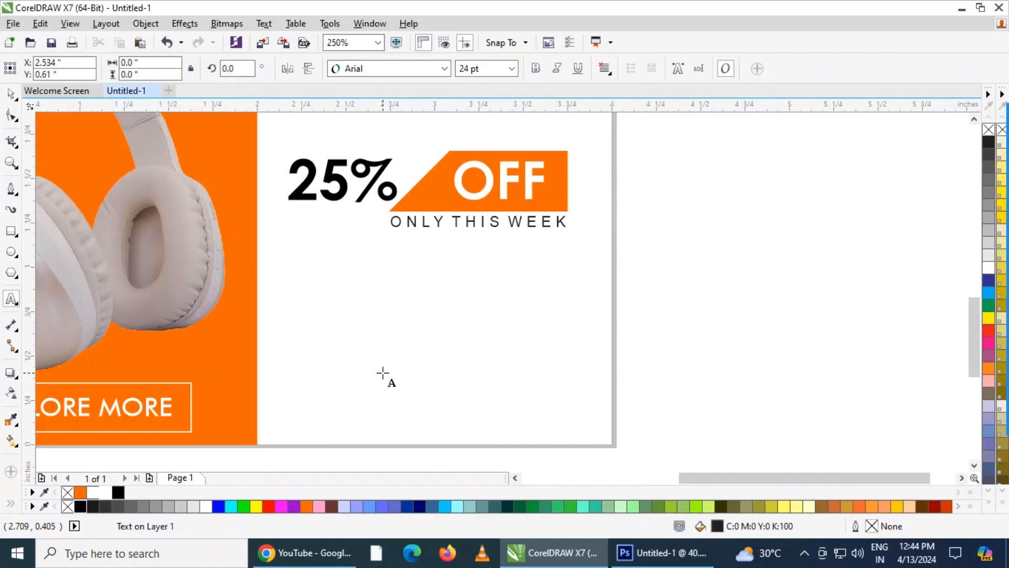
type("LOGO")
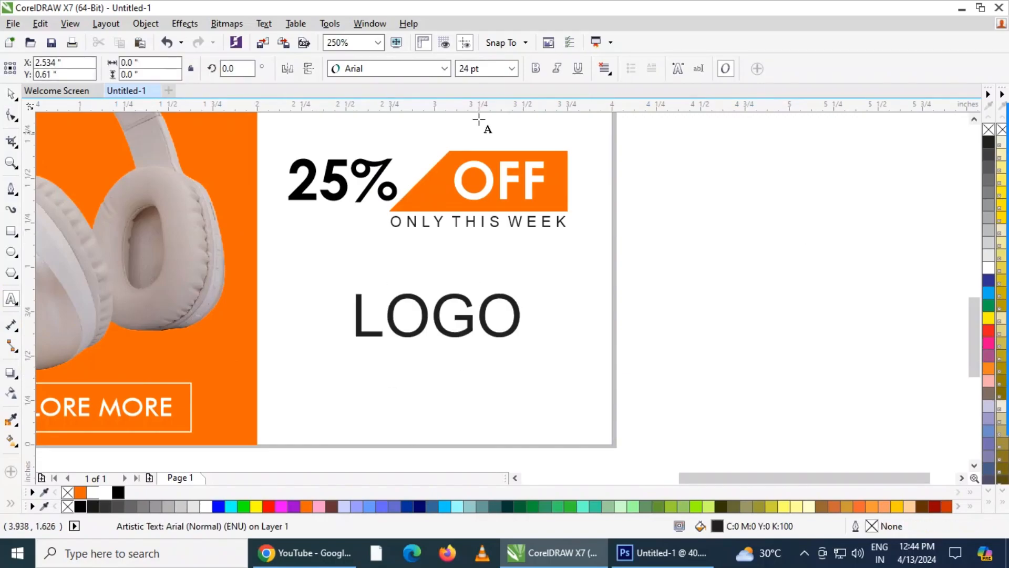
left_click(11, 93)
Fit the page in view and check the whole graphic in full-screen preview
scroll(488, 389, "down", 3)
left_click(490, 363)
key("shift+F4")
key("F9")
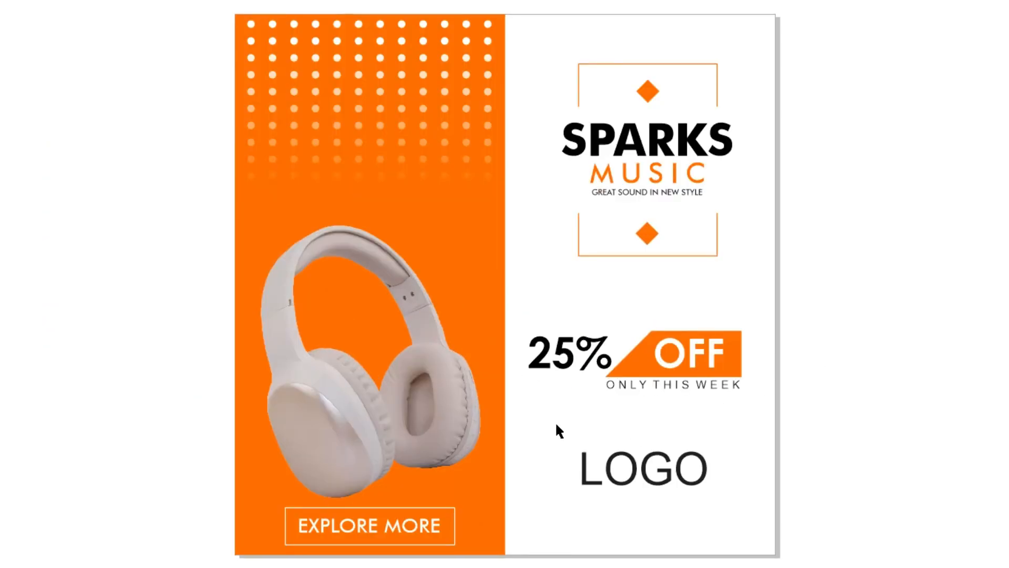
key("Escape")
left_click(704, 436)
Start a new artistic text on the empty area beside the page in 24 pt Arjun
scroll(698, 351, "down", 2)
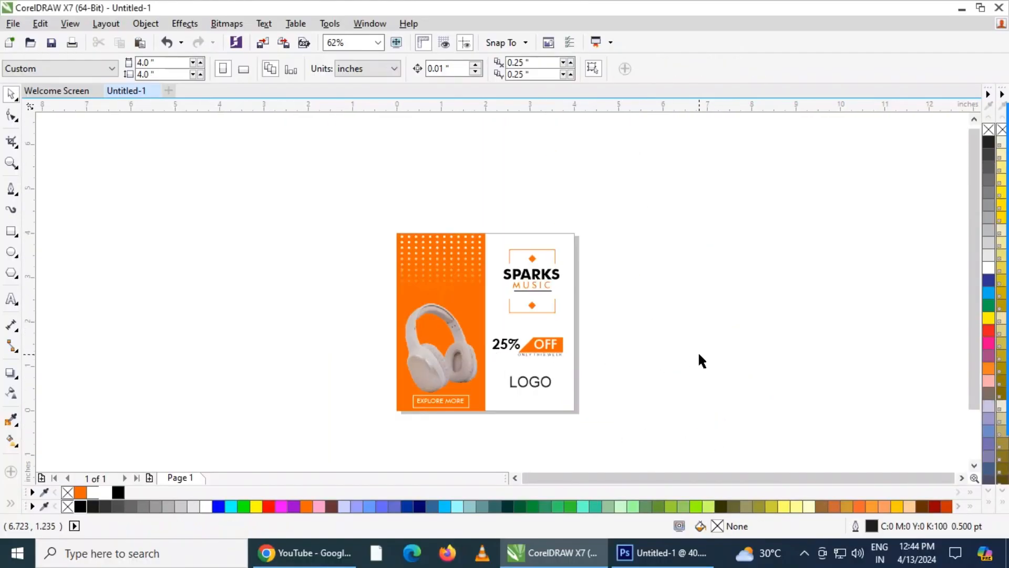
scroll(699, 356, "up", 2)
left_click(11, 299)
left_click(464, 263)
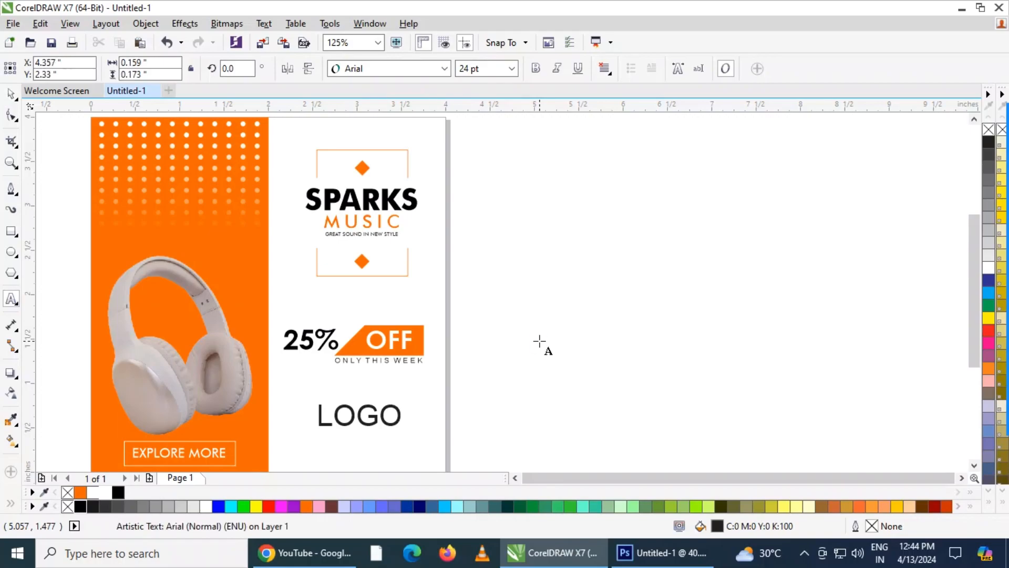
left_click(444, 68)
left_click(405, 239)
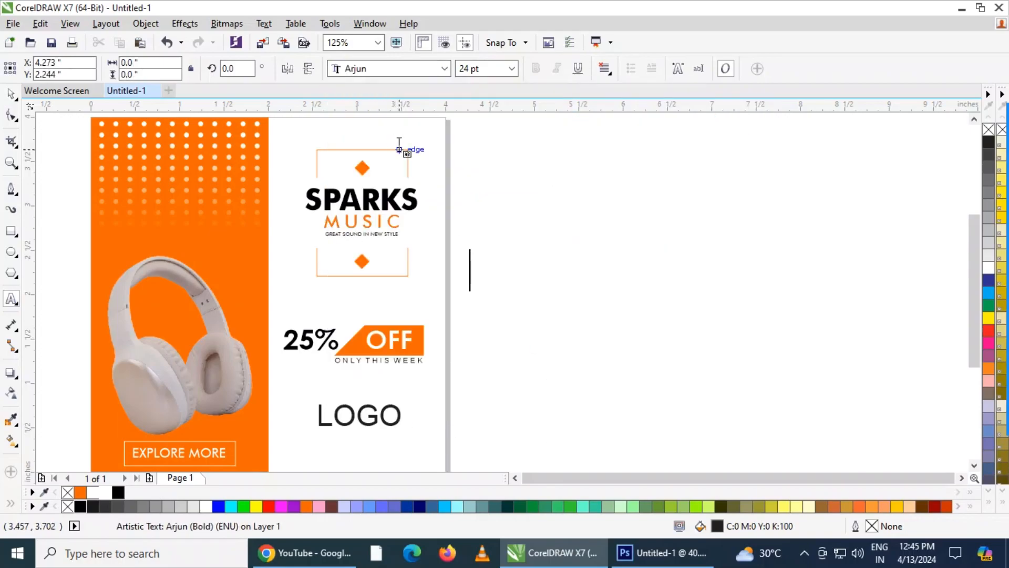
Enter the closing message "आपको हमारी विडियो कैसी लगी जरूर बताऐं धन्यवाद" over three lines beside the page
type("आपको ")
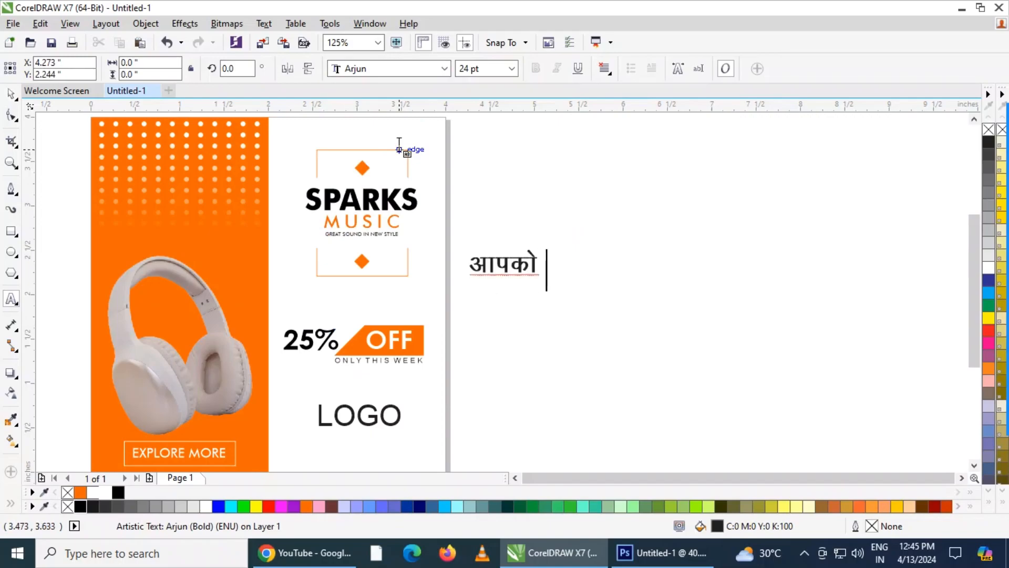
type("हमारी")
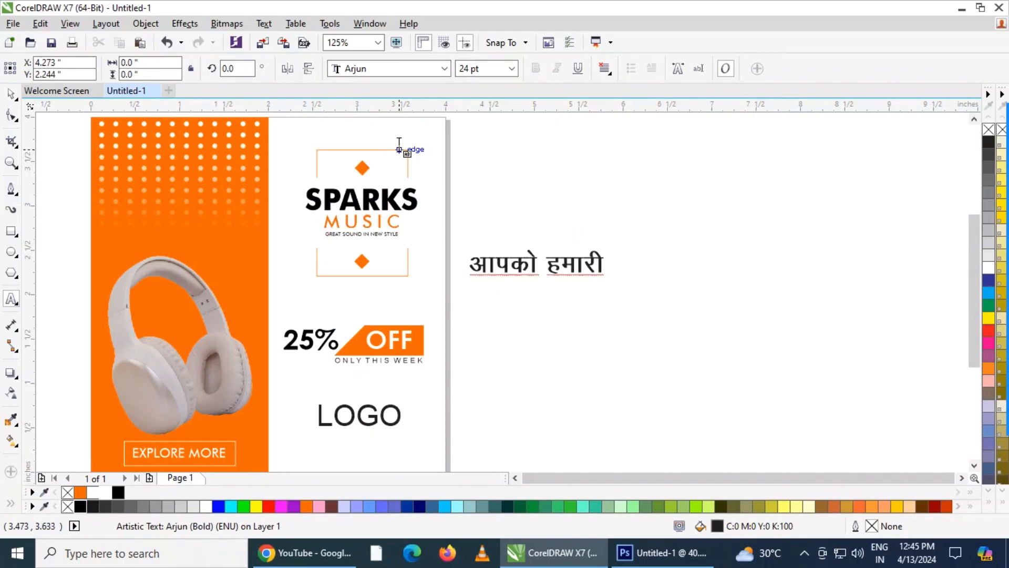
type(" विडि")
type("ये")
type("ो")
type(" कैसो")
type("लगी")
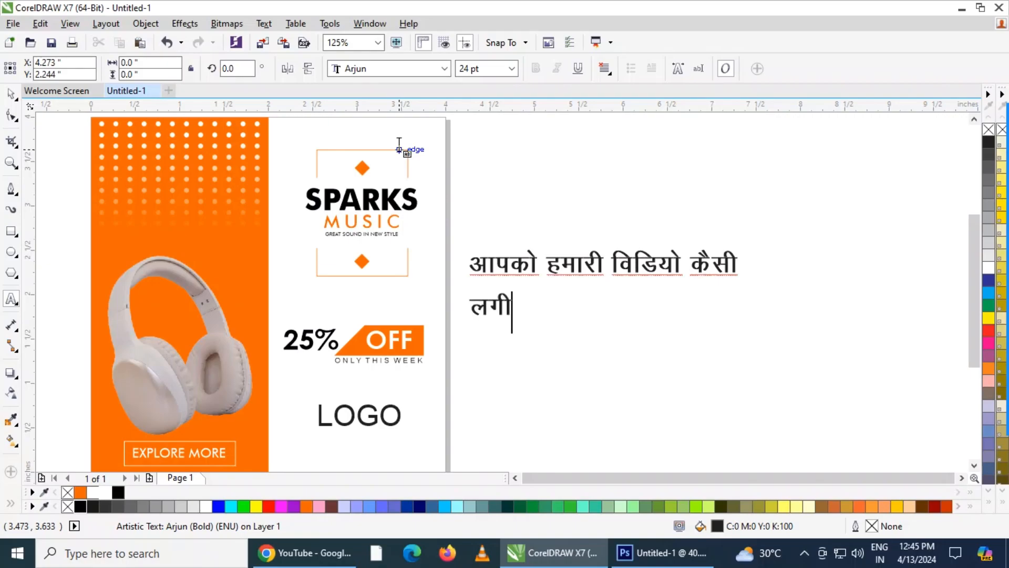
type(" जरू")
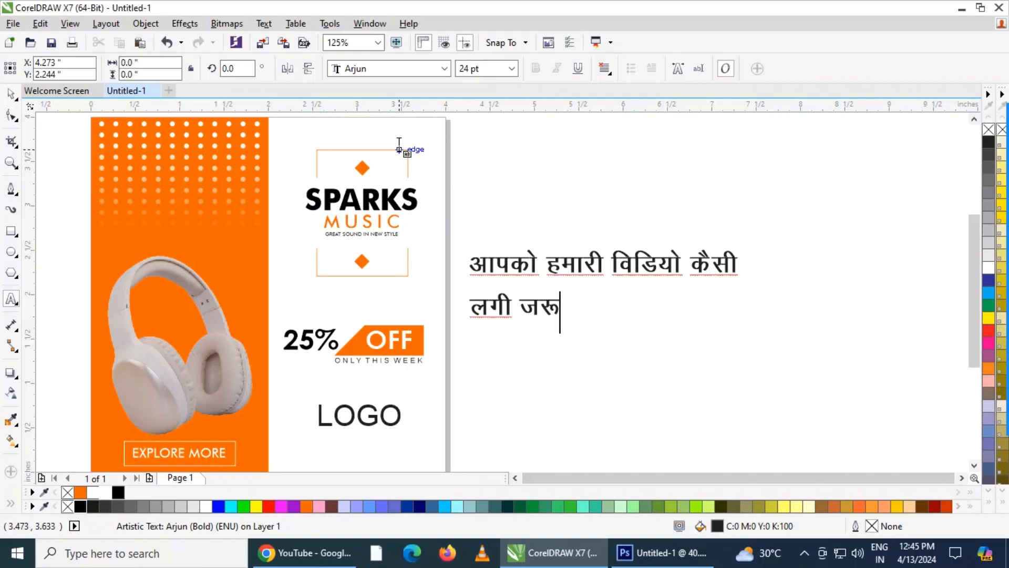
type("र बताऐं")
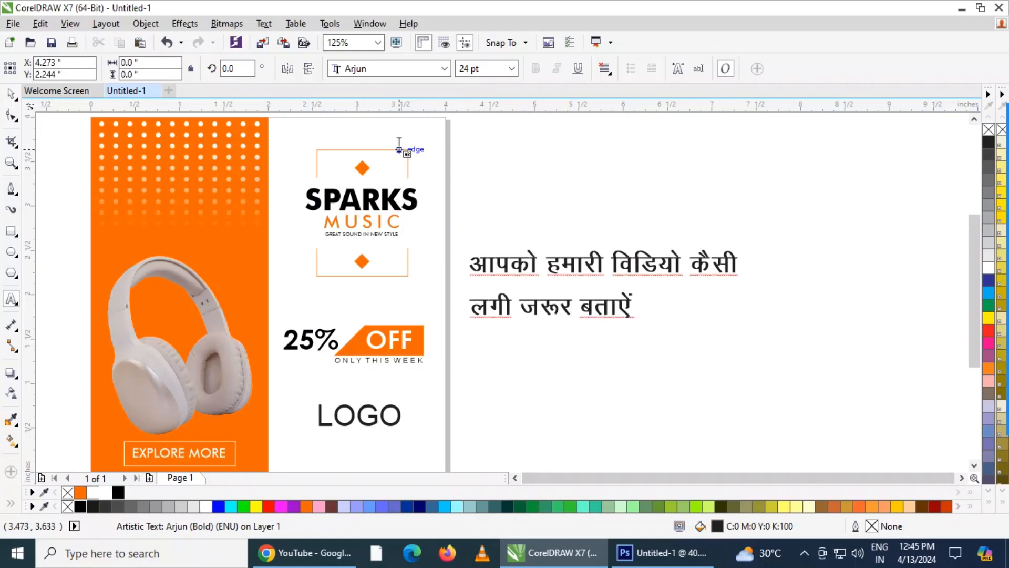
type("धन्यवाद")
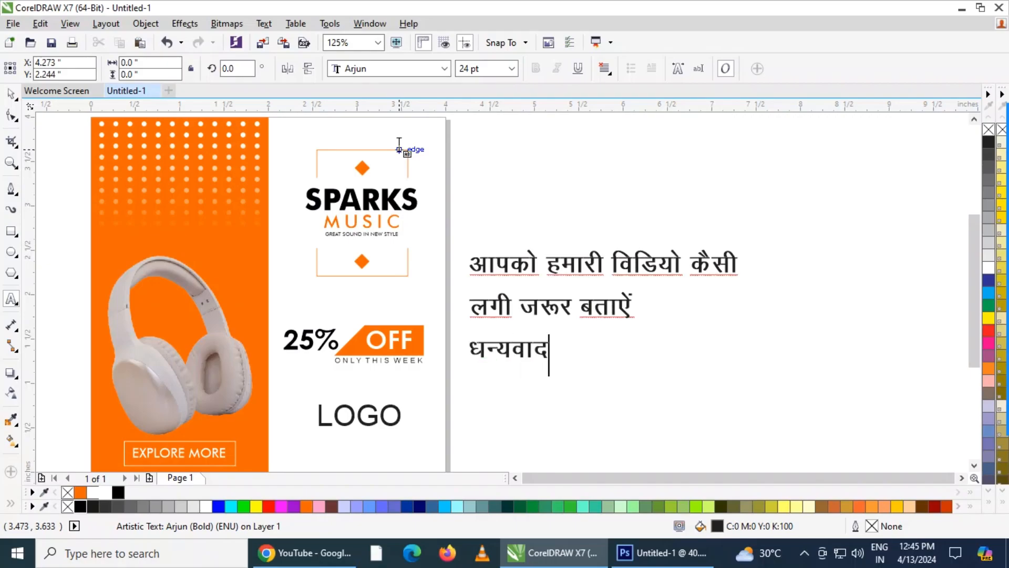
scroll(559, 197, "down", 2)
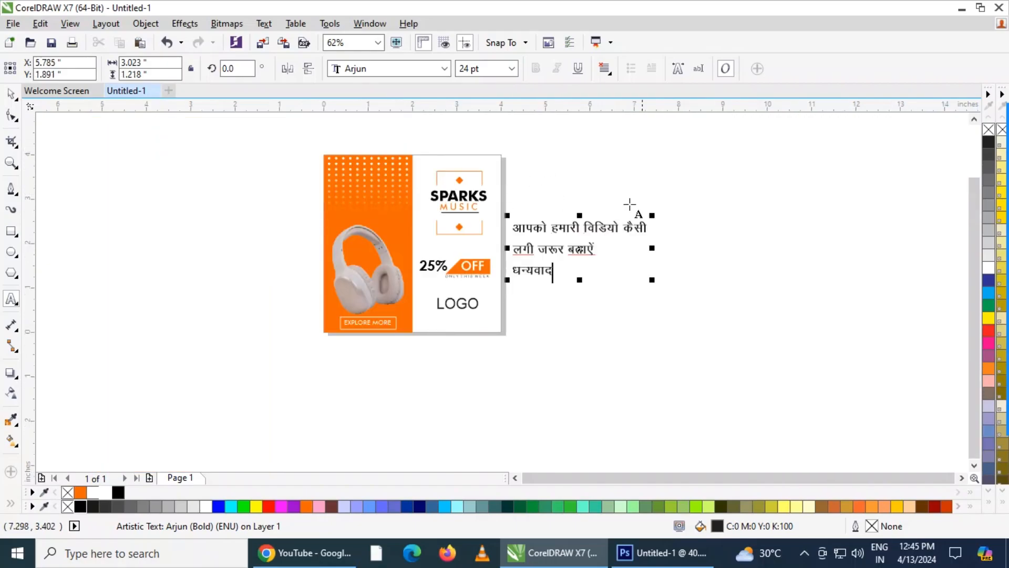
mouse_move(998, 144)
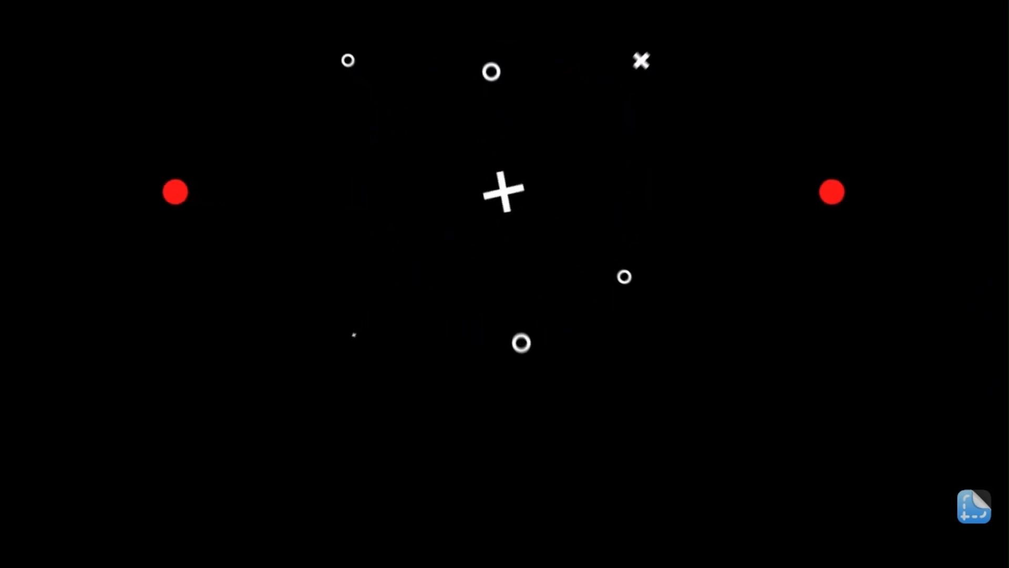